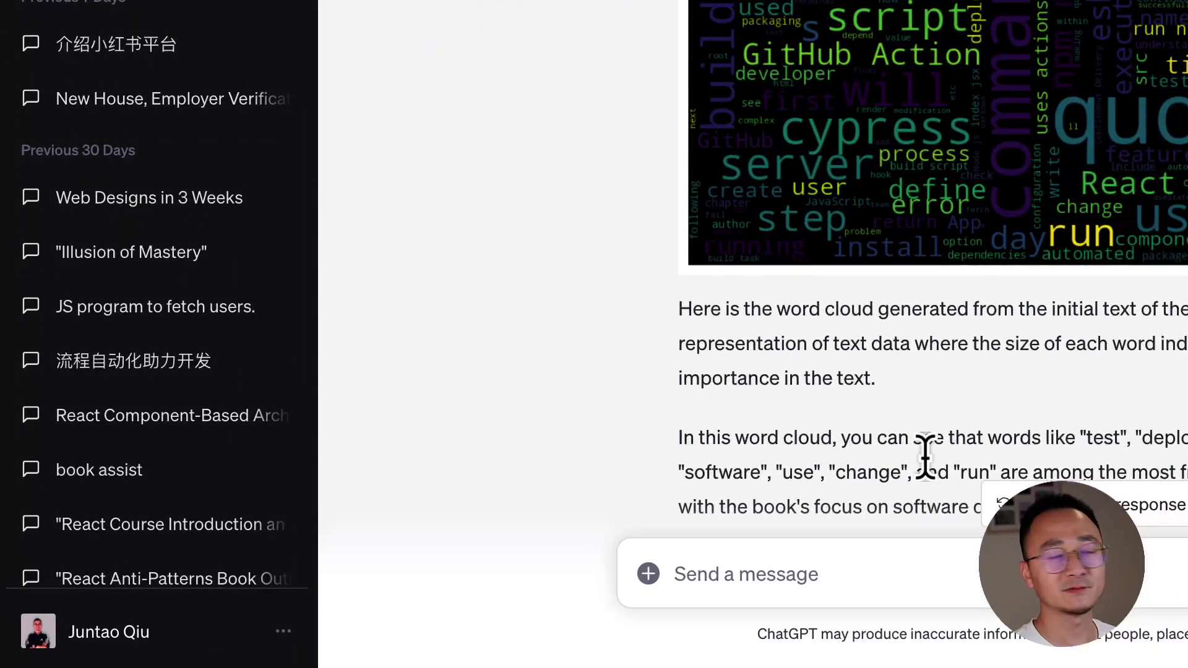
Confirm in Settings that the Code interpreter feature is enabled.
left_click(286, 640)
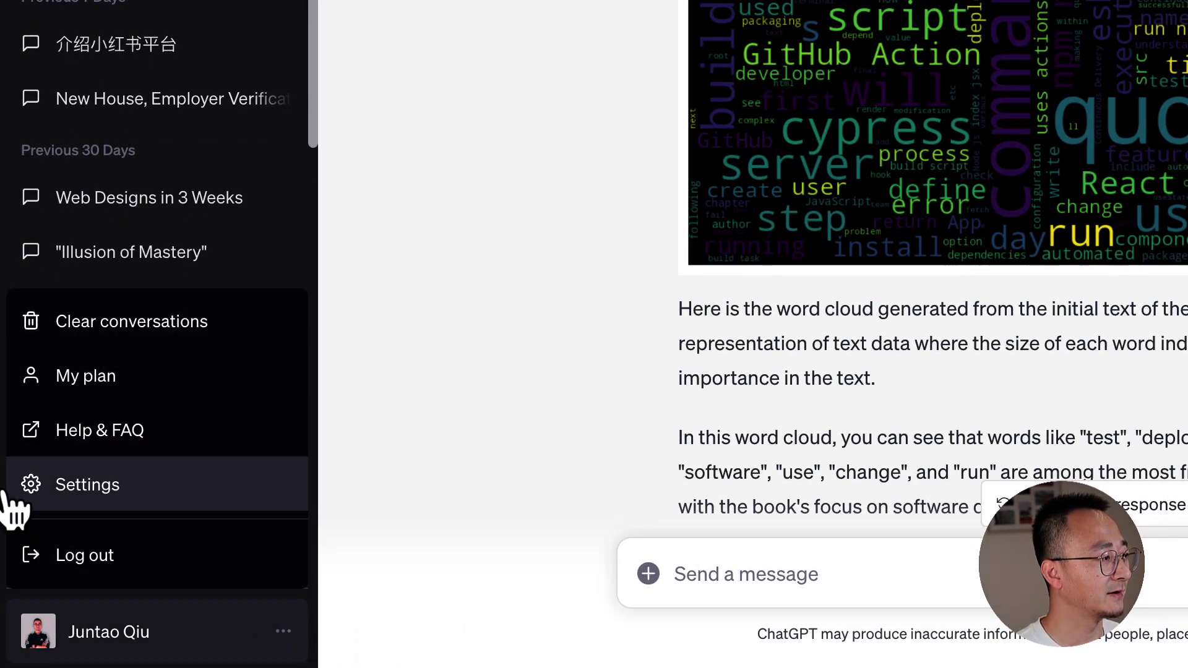
left_click(94, 506)
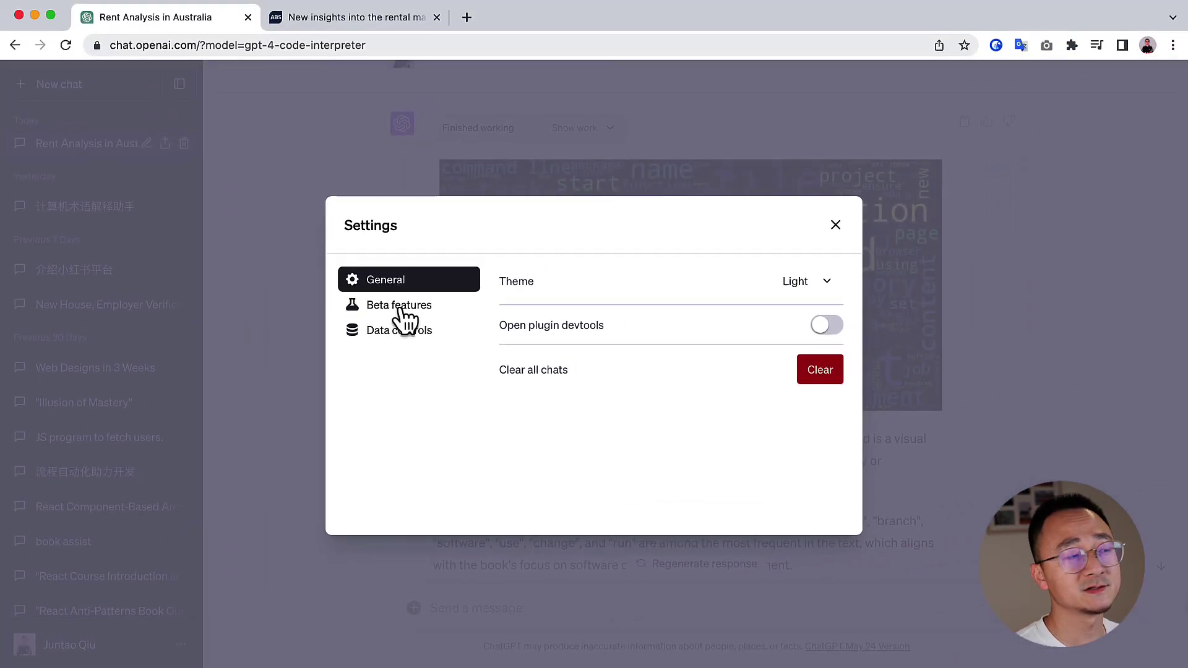
left_click(402, 309)
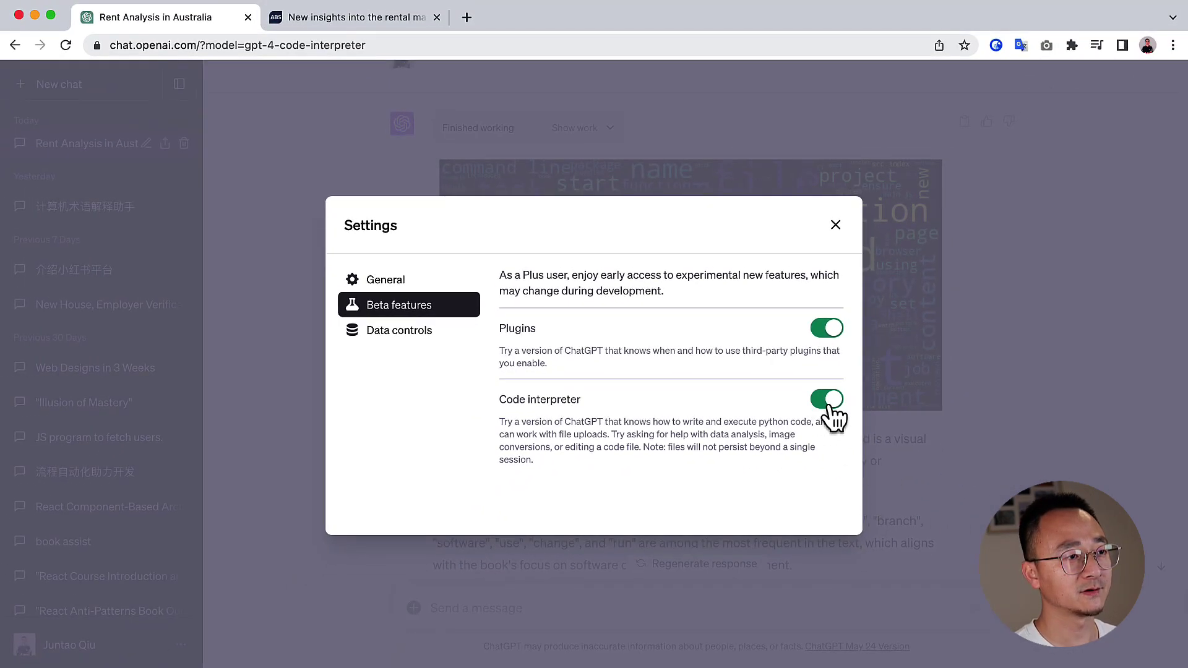
left_click(1073, 449)
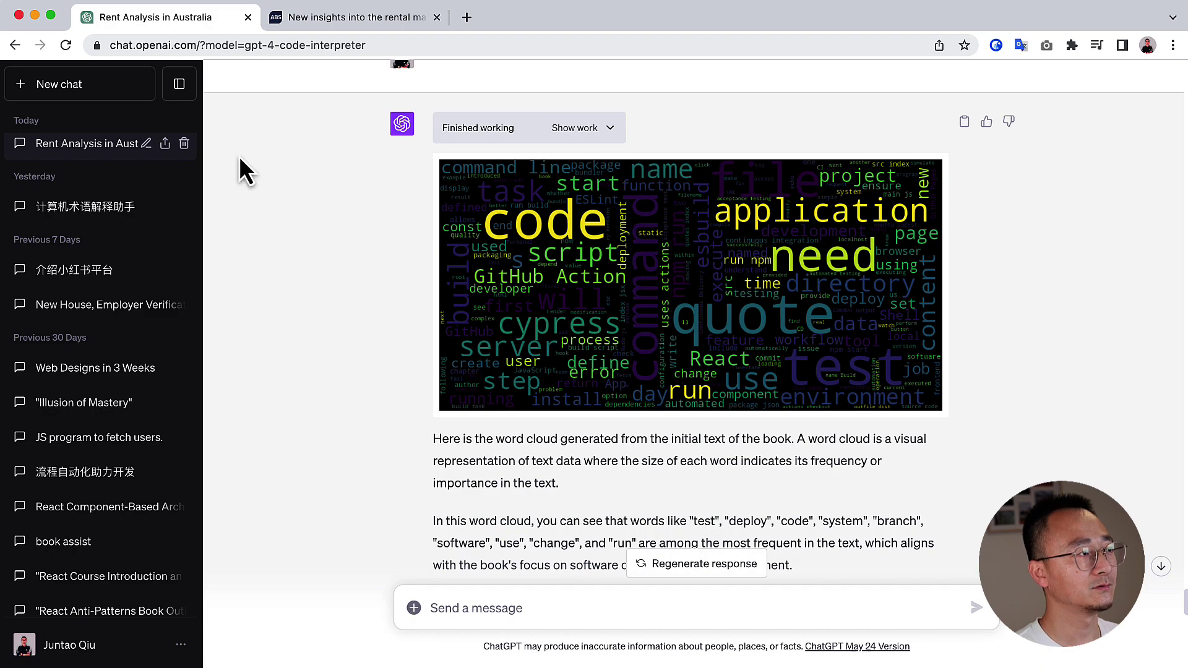
Start a new empty chat and switch its model to GPT-4.
left_click(99, 90)
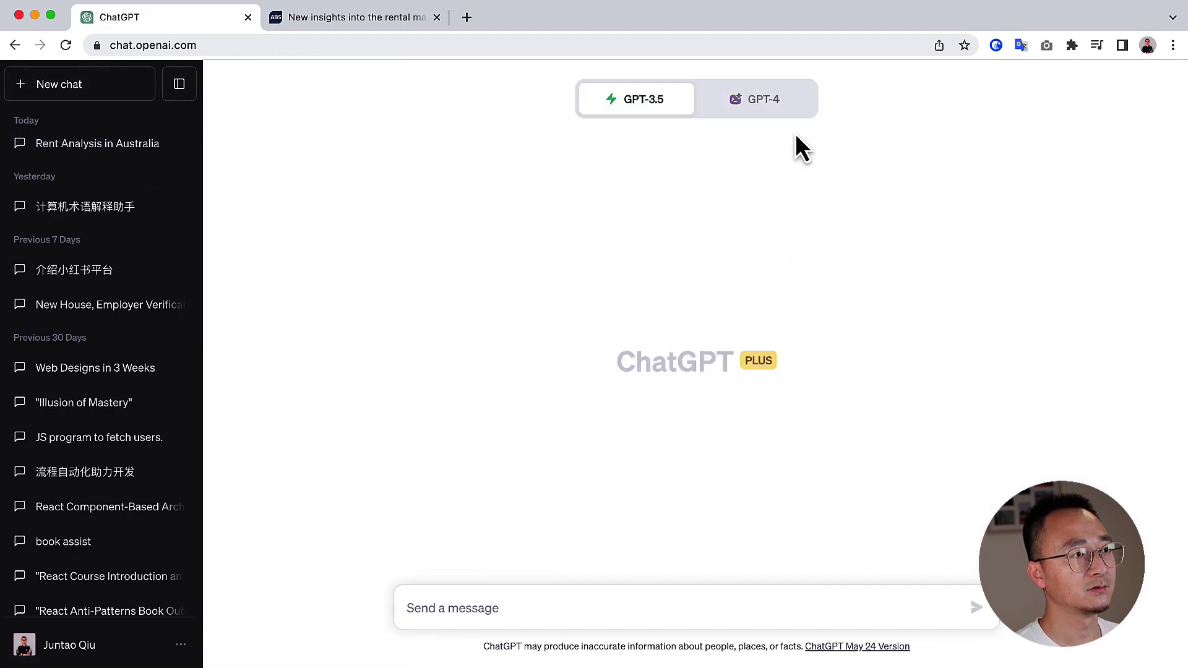
left_click(763, 99)
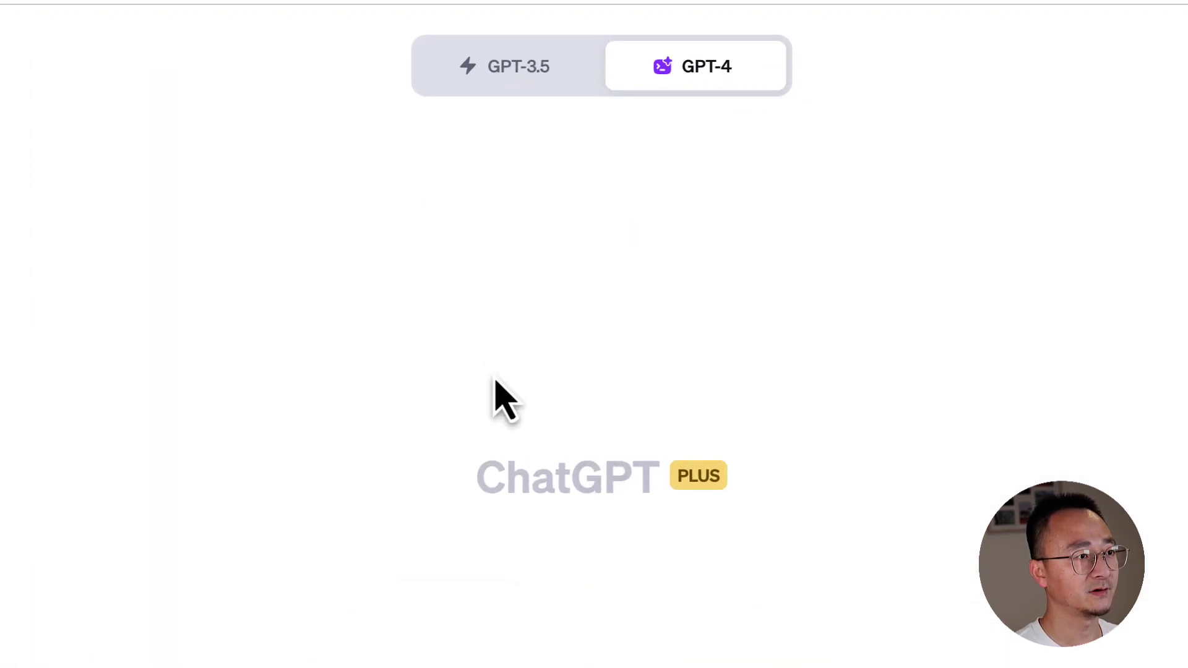
mouse_move(717, 86)
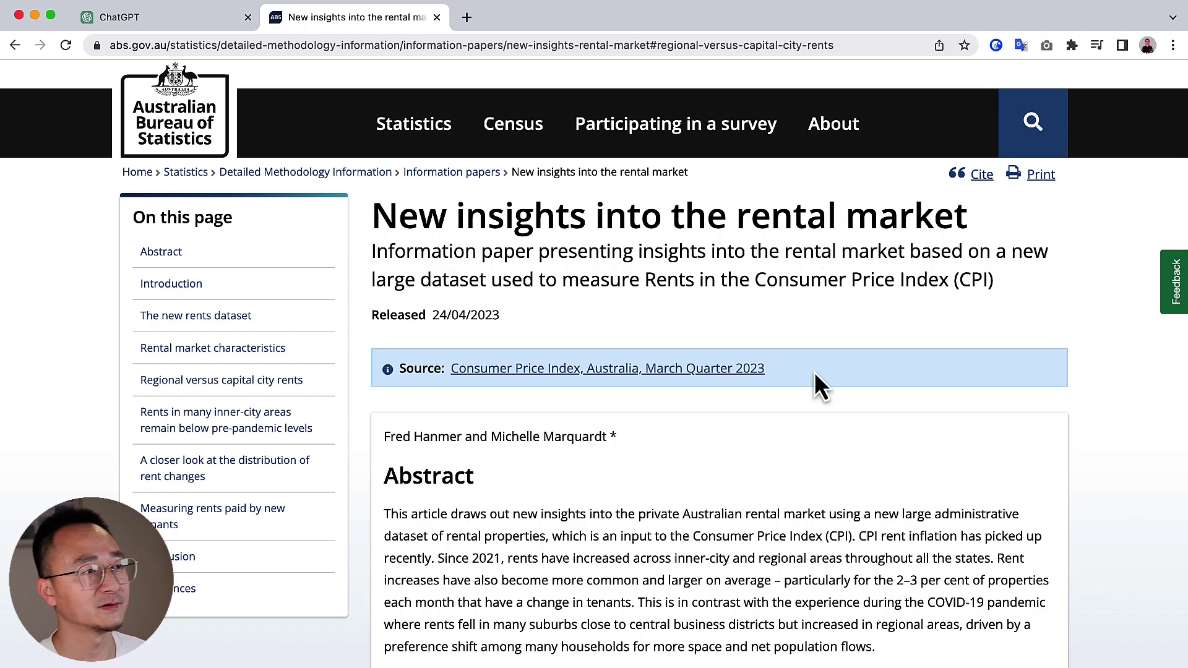
Jump to the Regional versus capital city rents section and open Figure 6's download options.
scroll(913, 458, "down", 15)
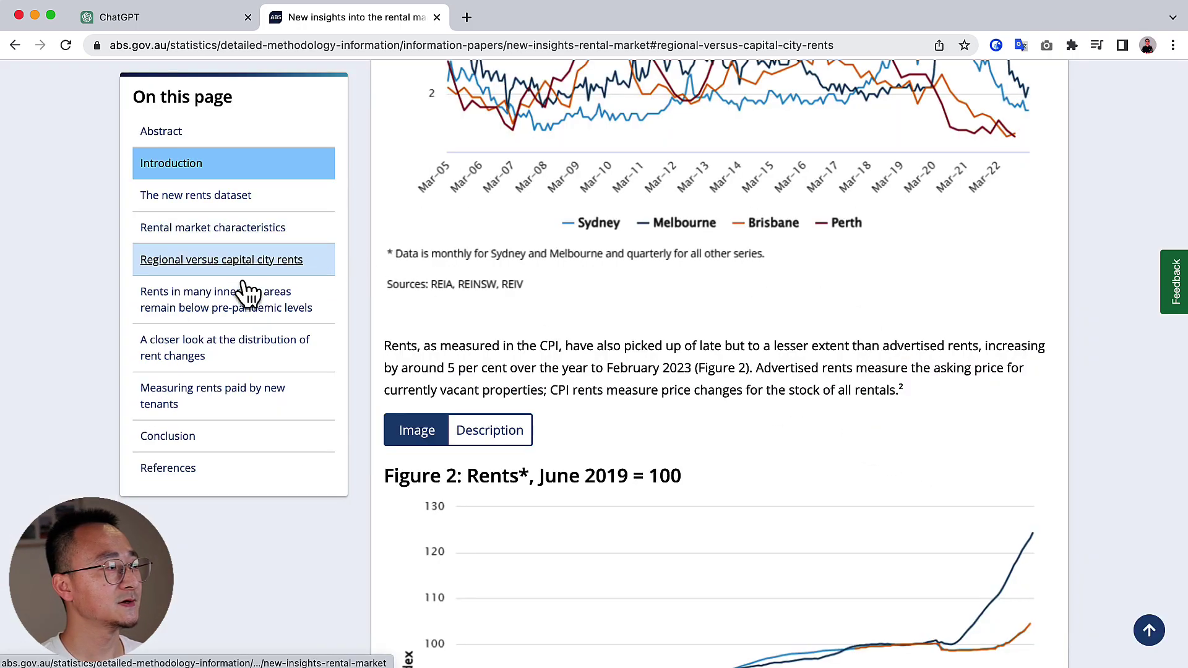
left_click(188, 261)
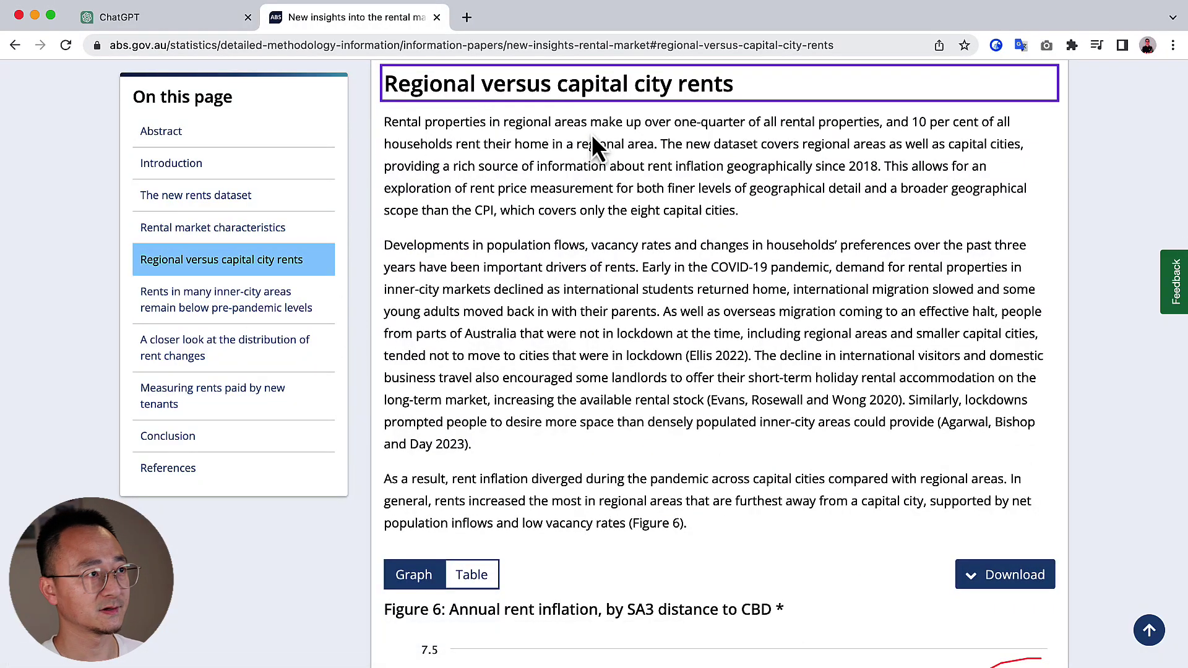
scroll(678, 370, "up", 1)
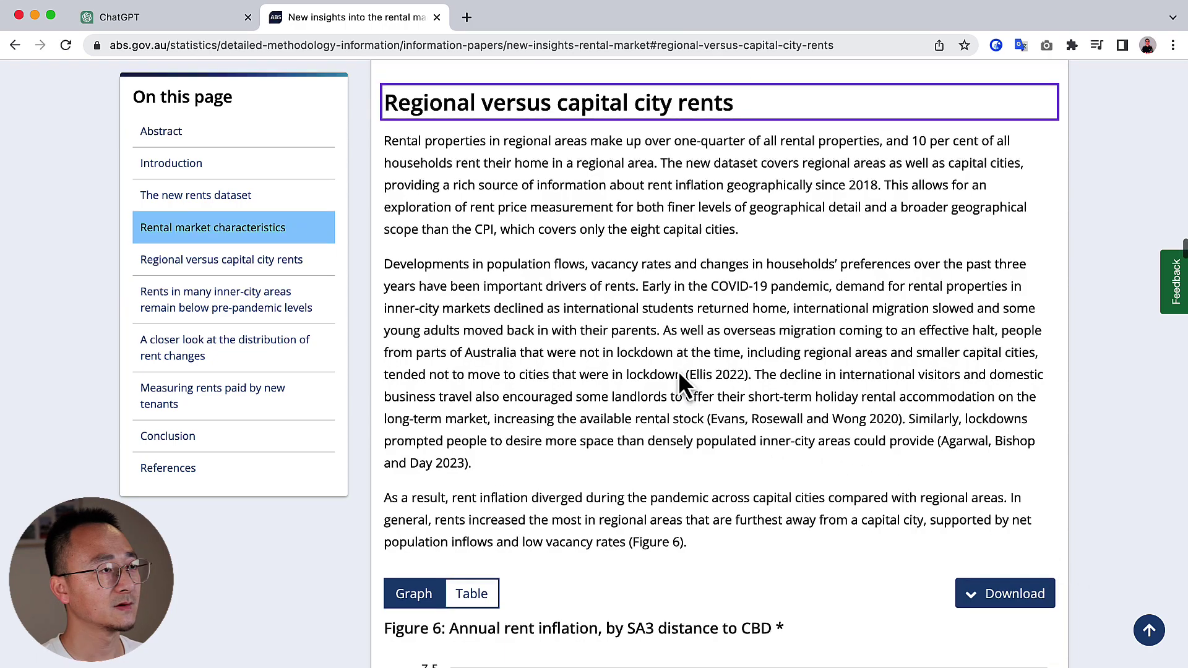
scroll(769, 347, "down", 5)
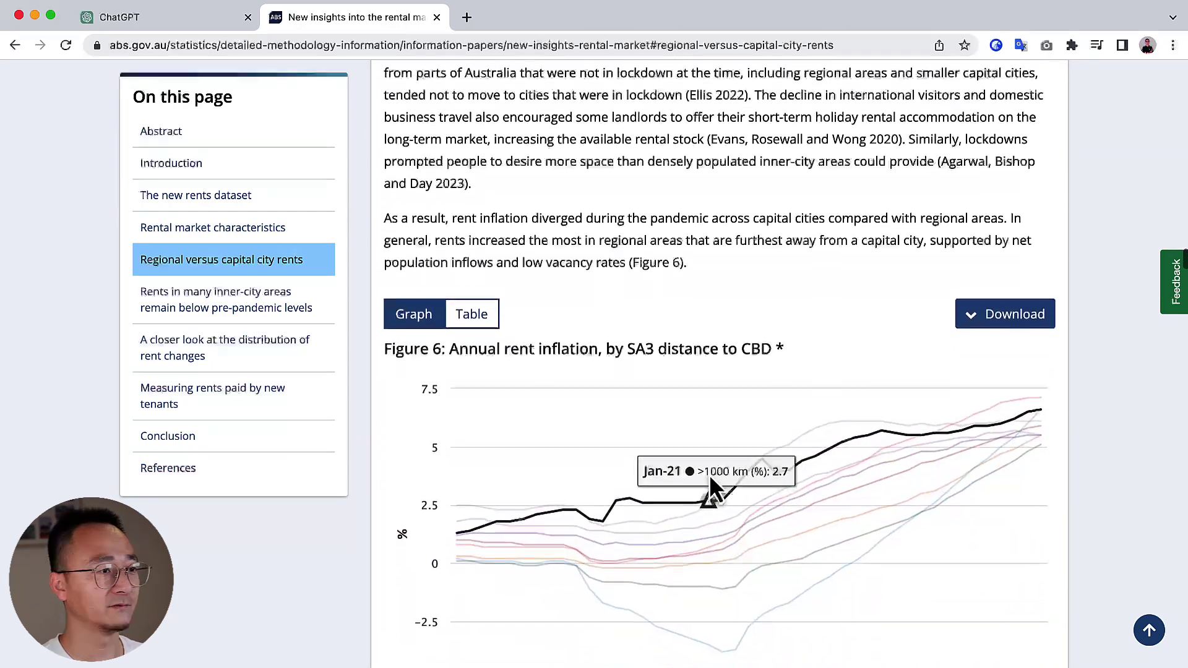
scroll(878, 427, "down", 1)
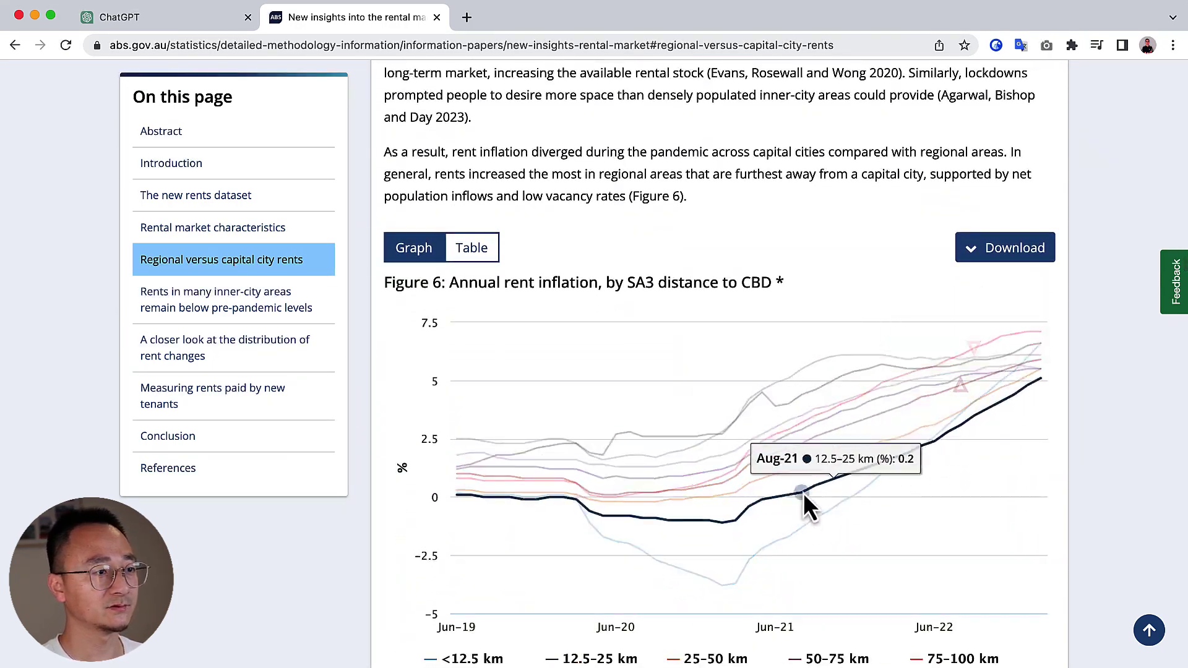
left_click(1020, 249)
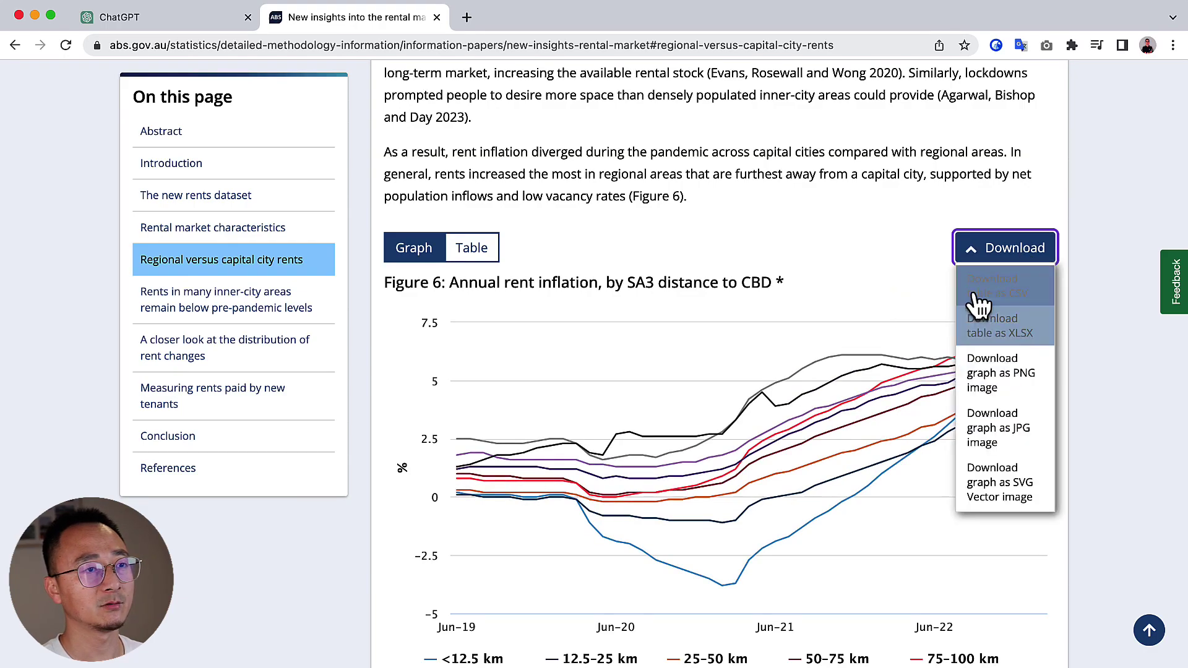
Download Figure 6 as CSV, scroll through its table in Quick Look, then close the preview.
left_click(1021, 291)
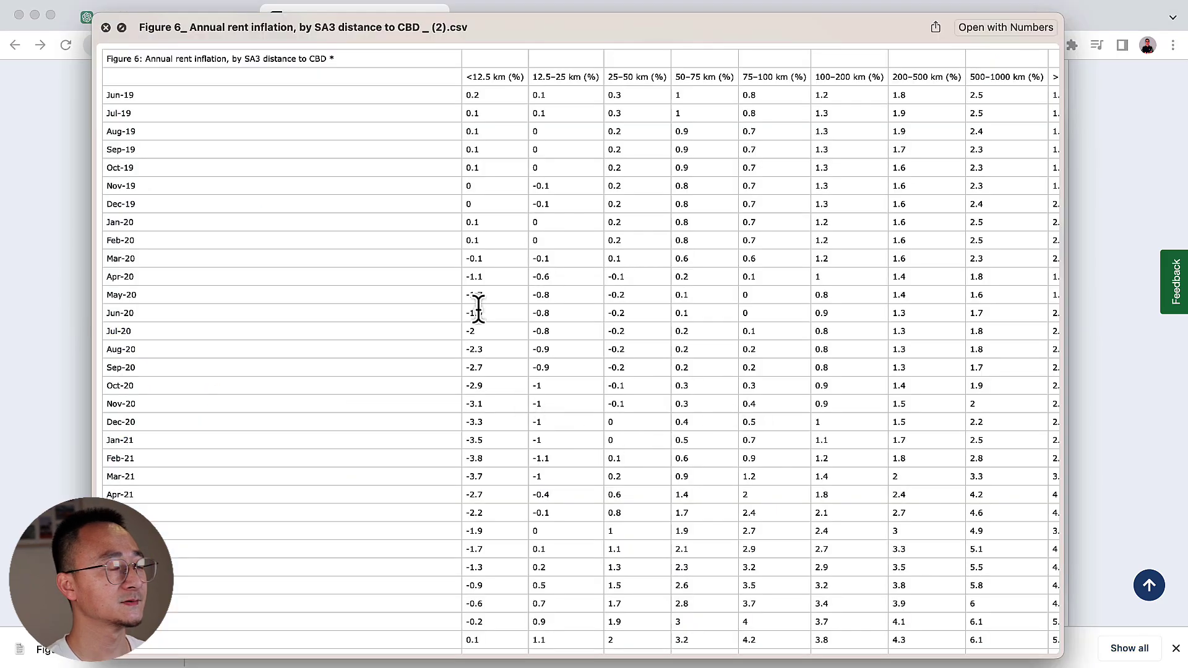
scroll(450, 337, "down", 10)
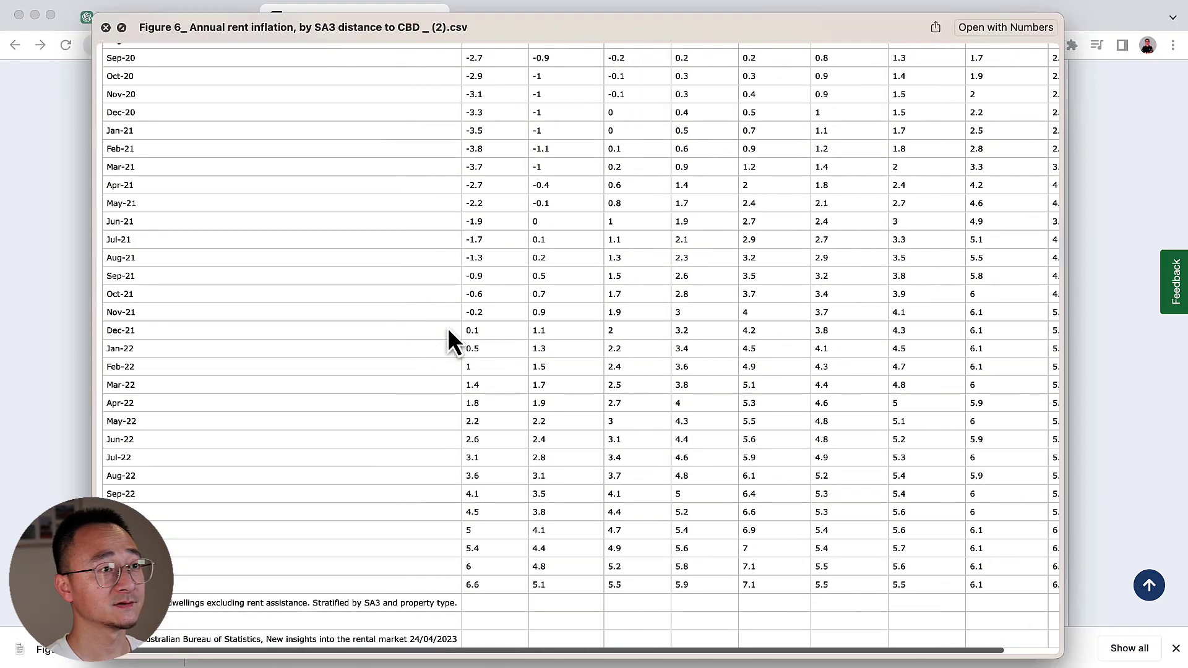
scroll(447, 328, "up", 10)
scroll(448, 328, "right", 2)
scroll(448, 328, "down", 10)
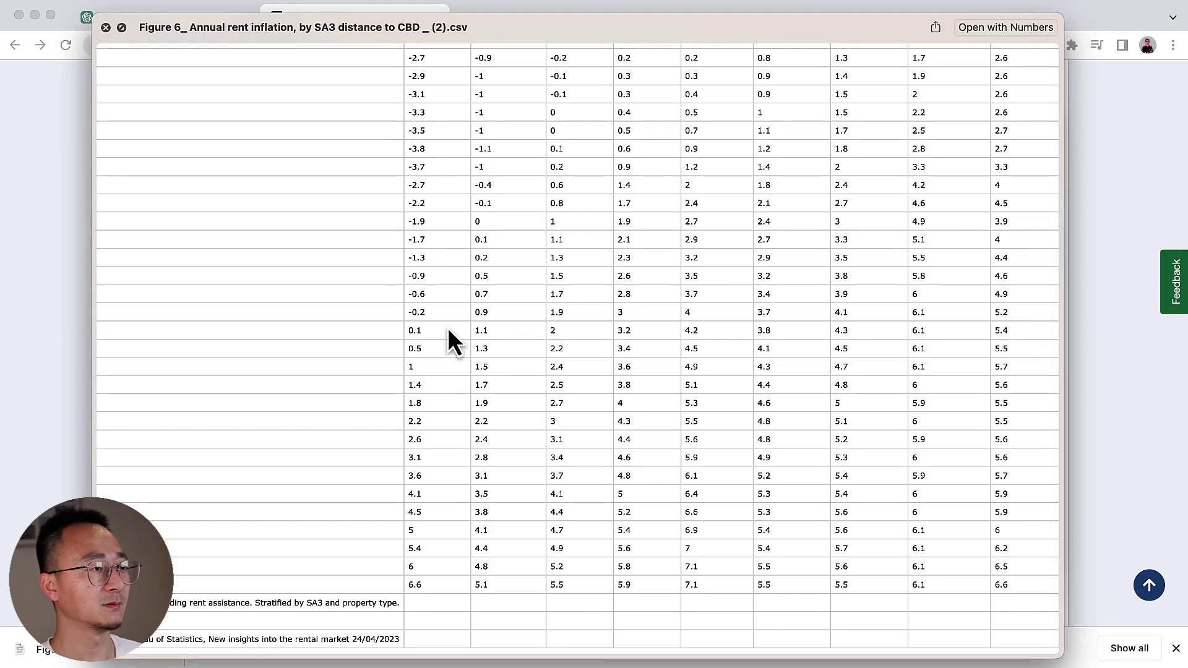
scroll(449, 331, "left", 2)
scroll(456, 305, "up", 10)
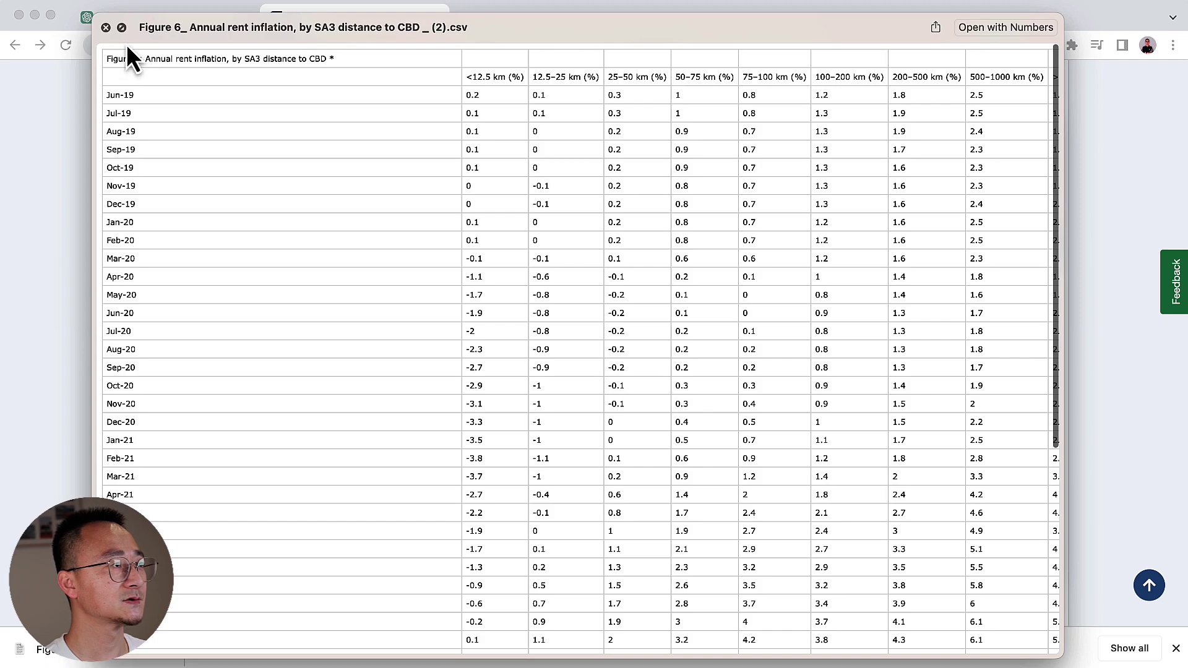
scroll(713, 408, "right", 3)
scroll(711, 407, "left", 3)
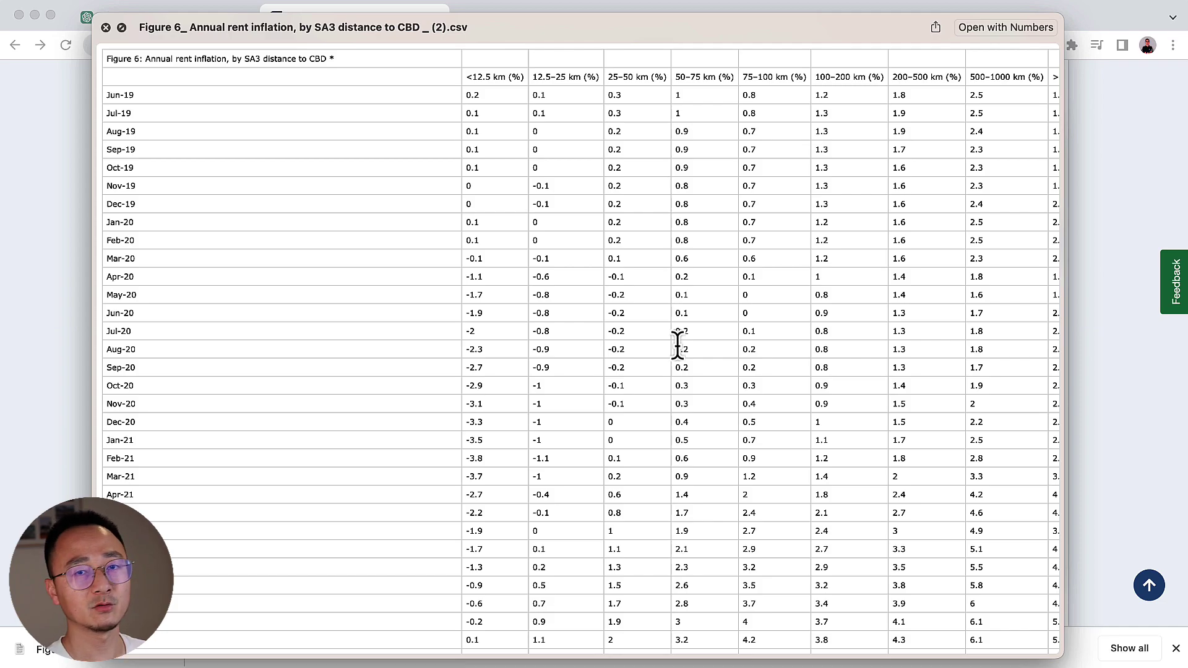
scroll(677, 344, "right", 2)
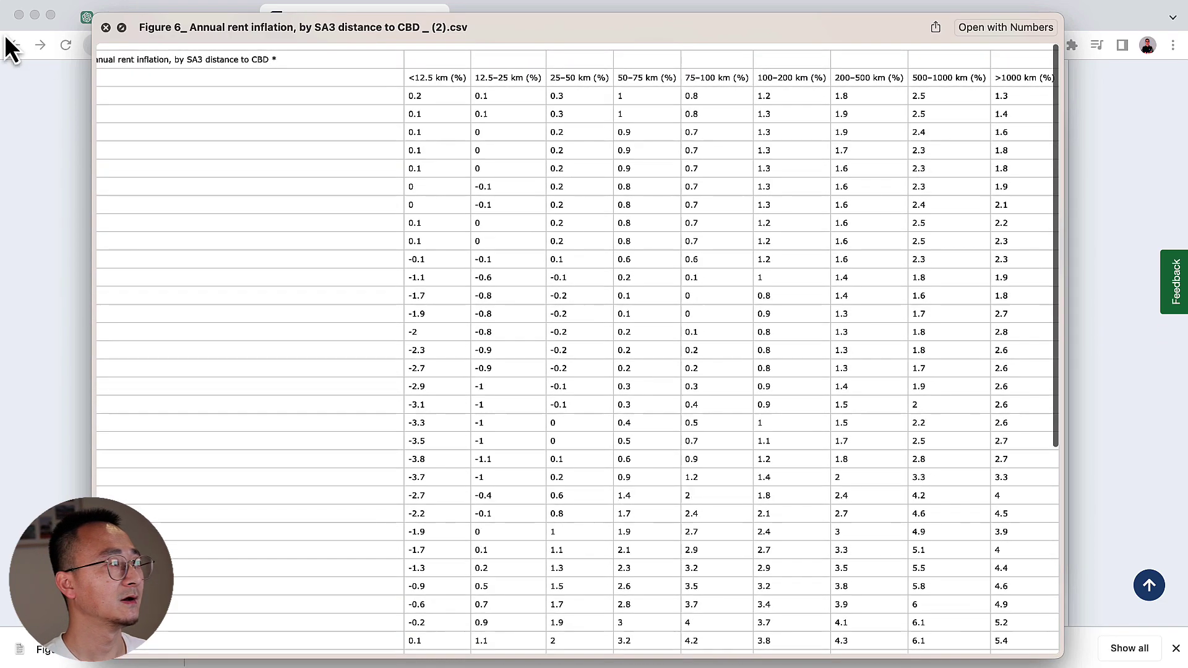
left_click(106, 27)
Attach the Figure 6 rent inflation CSV from Downloads to the ChatGPT message.
left_click(113, 17)
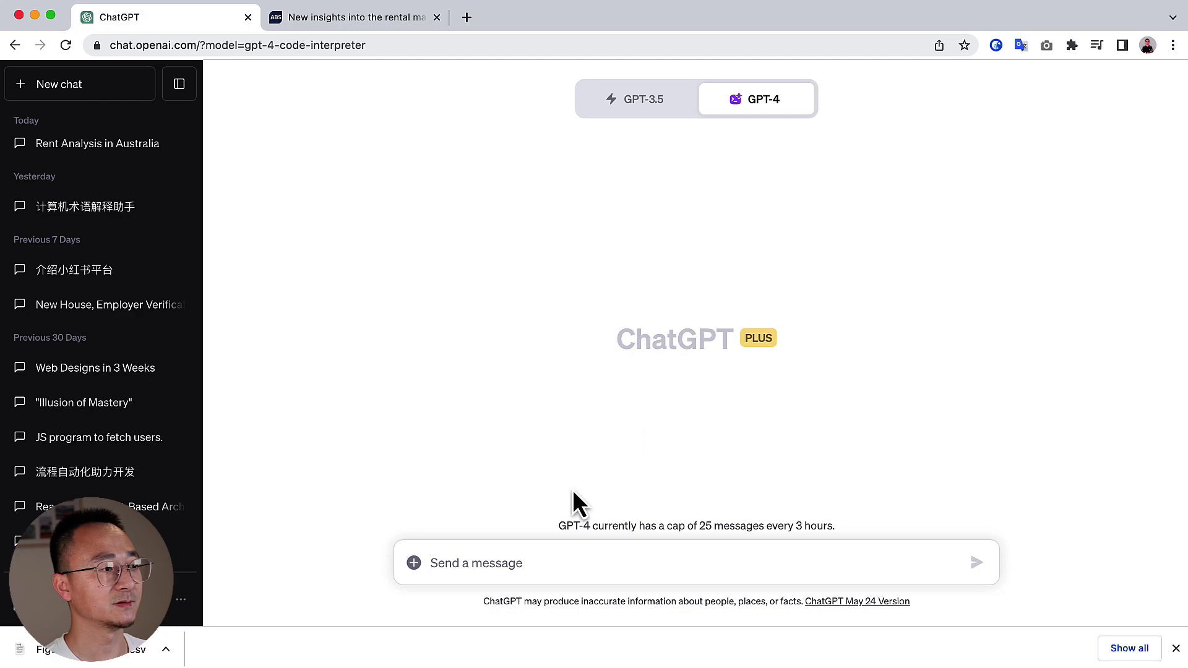
left_click(414, 564)
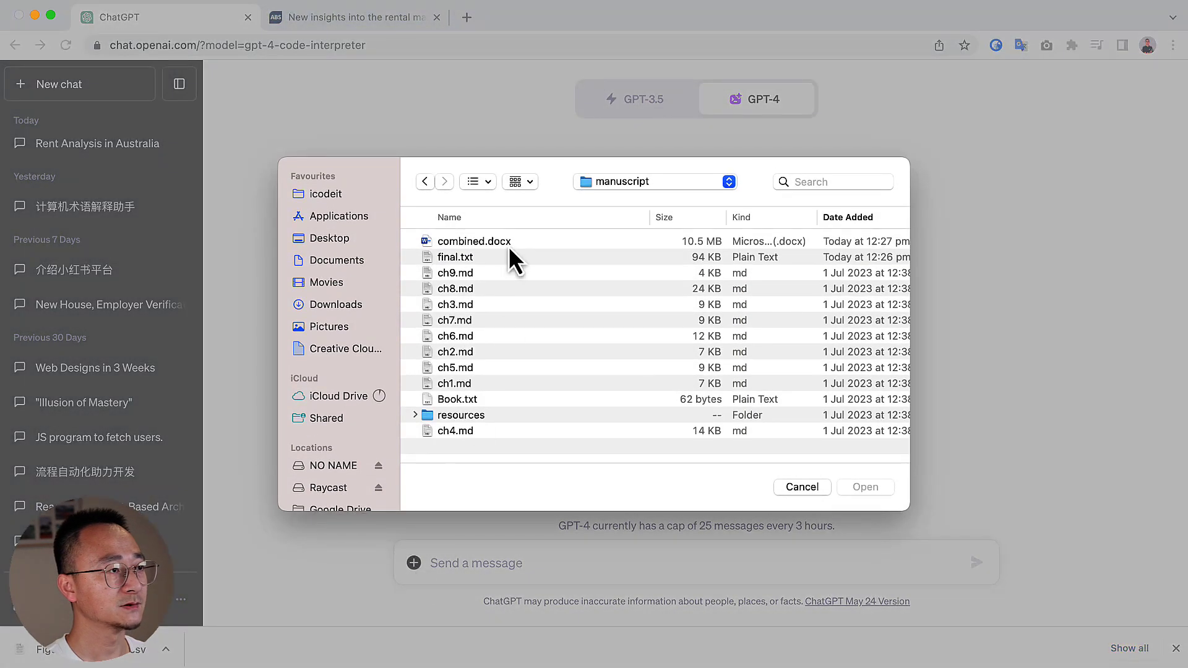
left_click(338, 261)
left_click(340, 305)
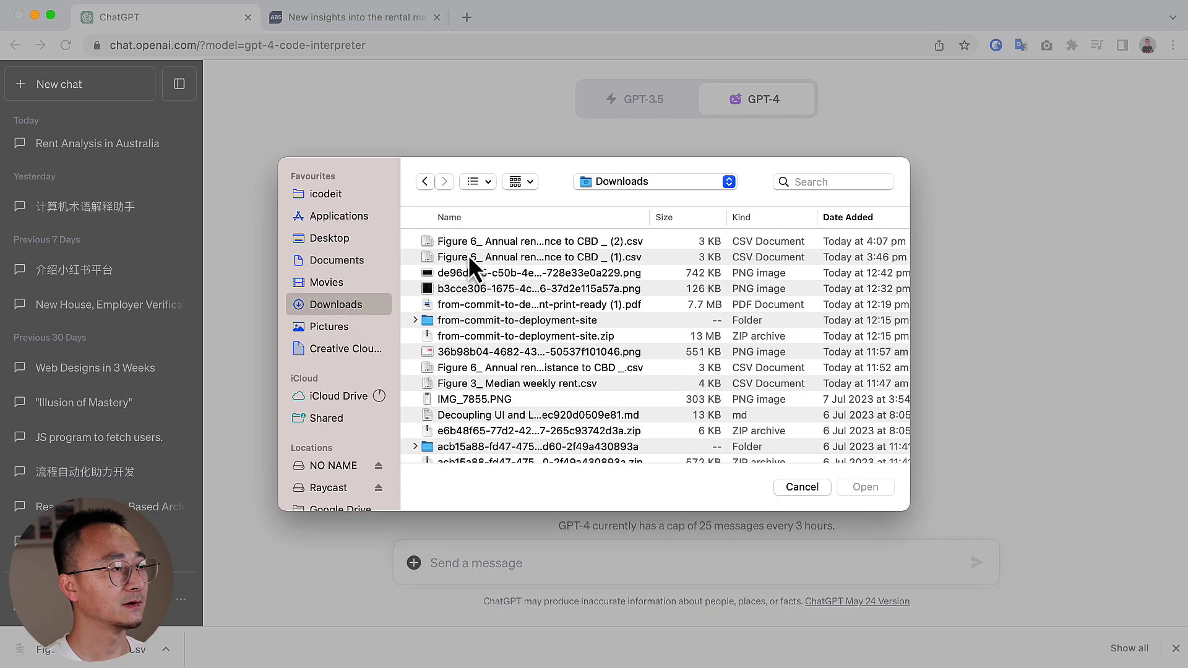
left_click(860, 487)
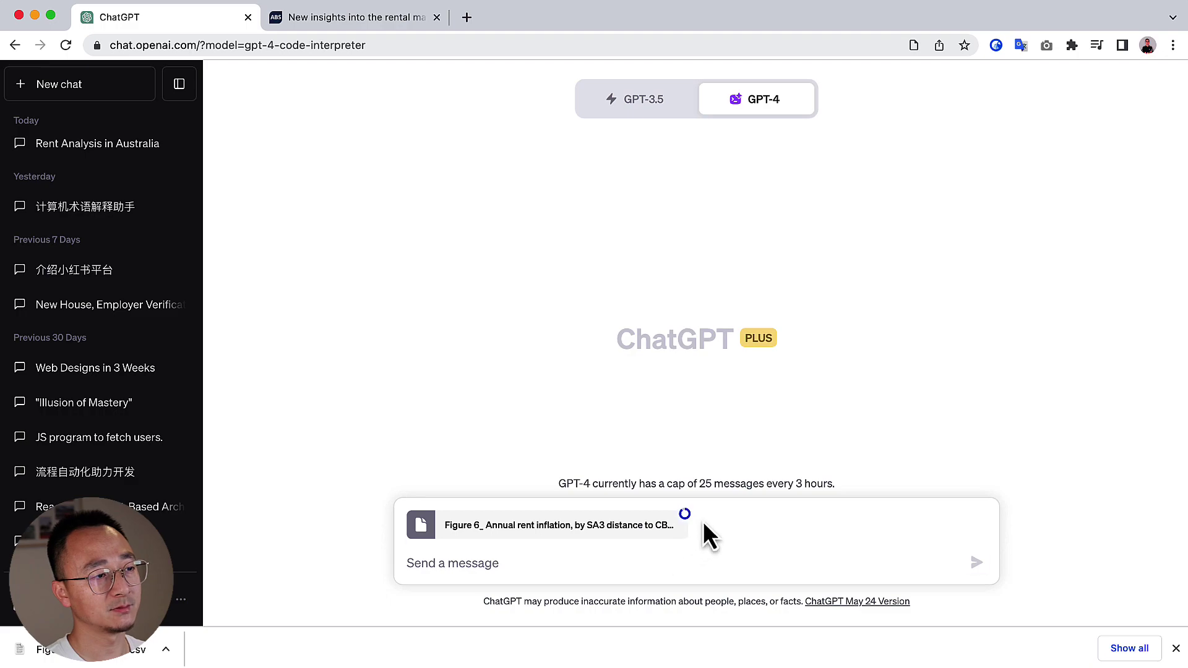
Send the prompt 'please analysis the data, and show me the top 5 takeaways'.
type("p")
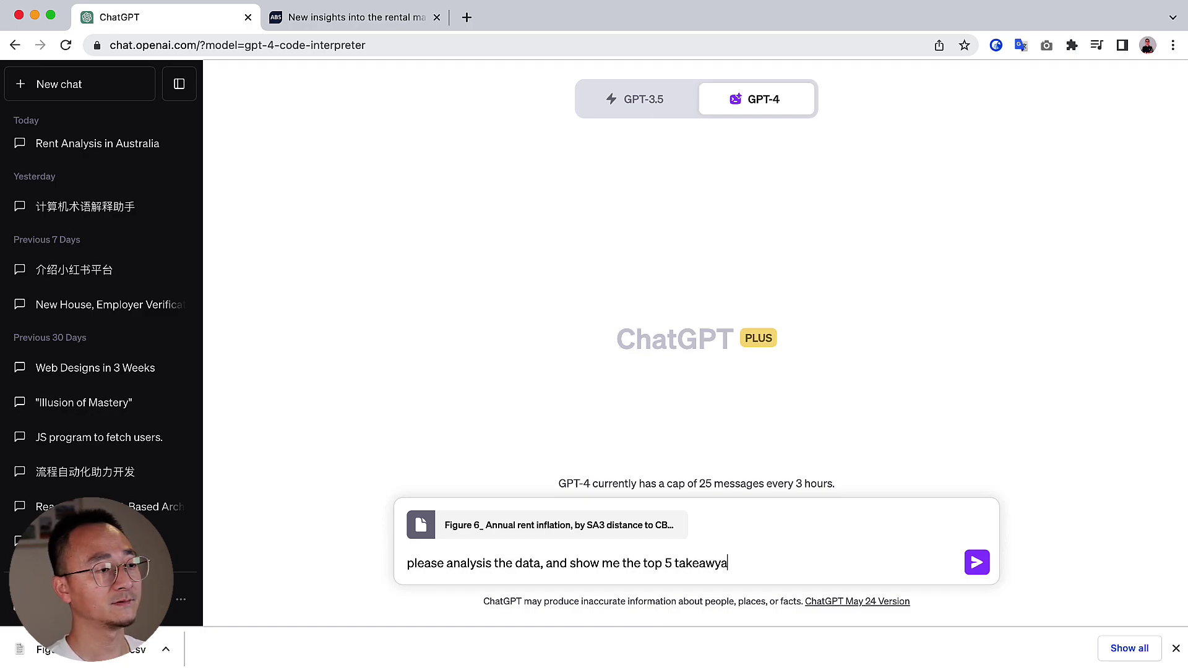
key("BackSpace")
key("BackSpace")
type("ays")
key("Return")
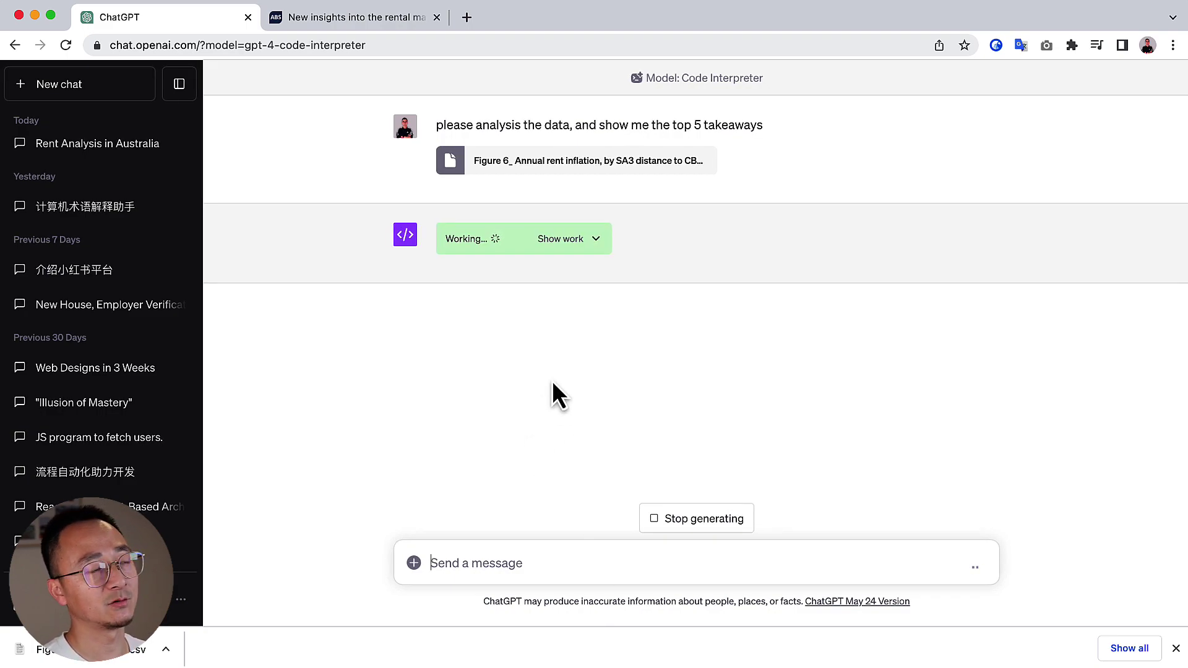
Expand the Python code behind the rent analysis, review it, then collapse it again.
left_click(597, 241)
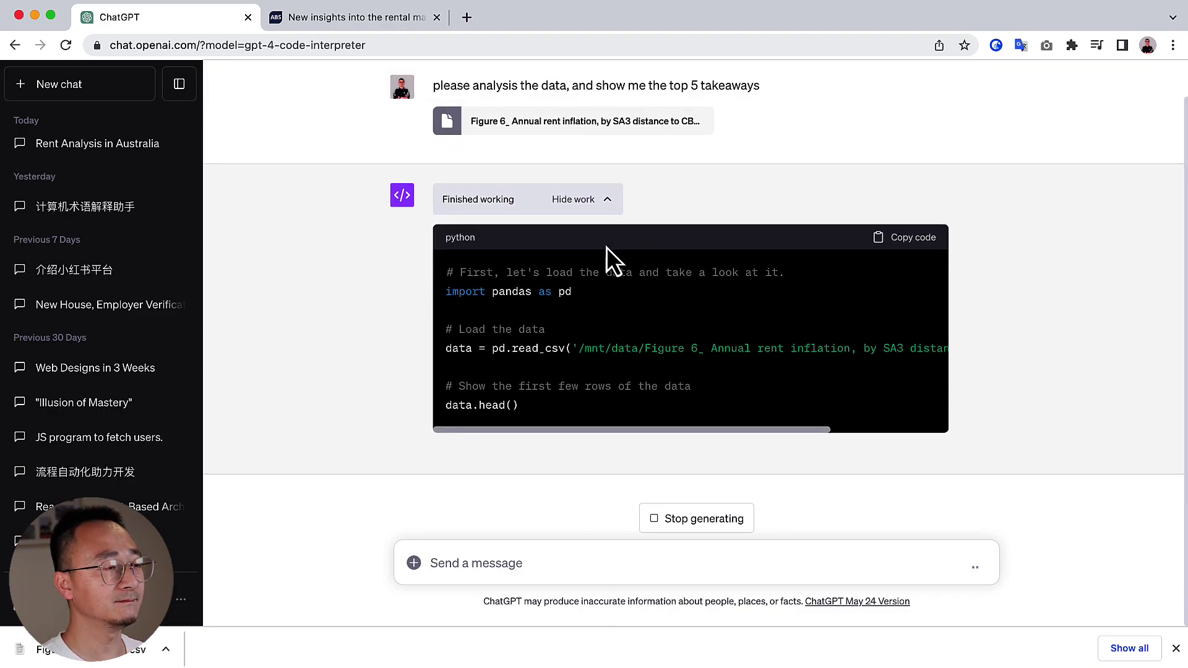
scroll(637, 273, "up", 3)
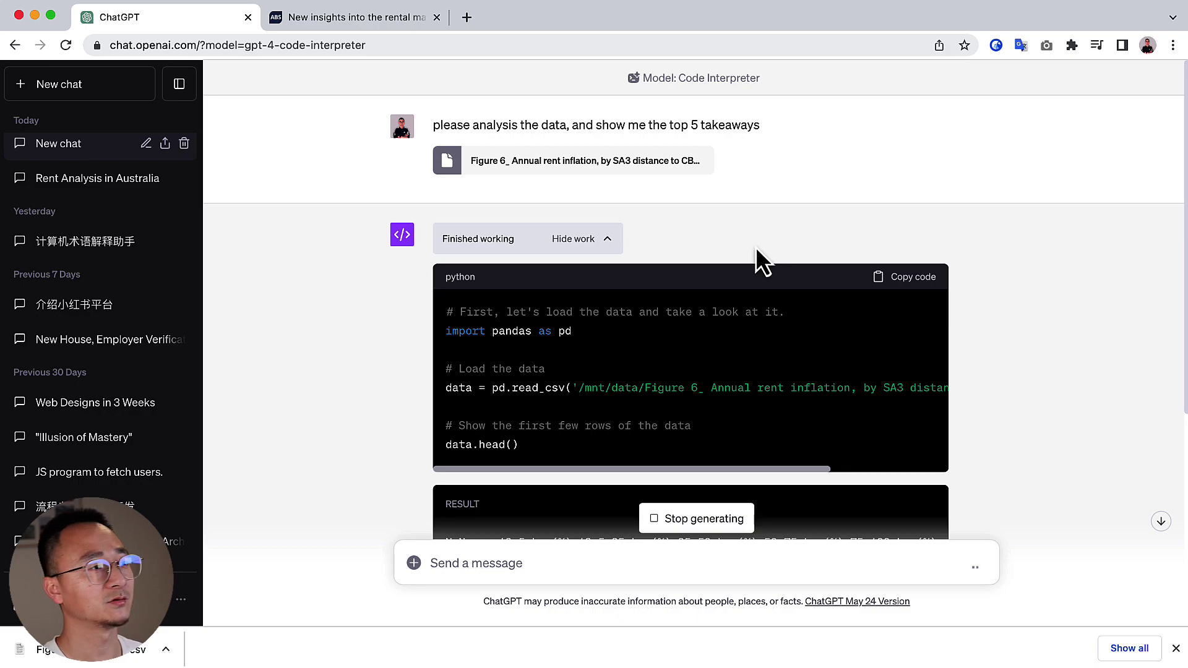
left_click(604, 244)
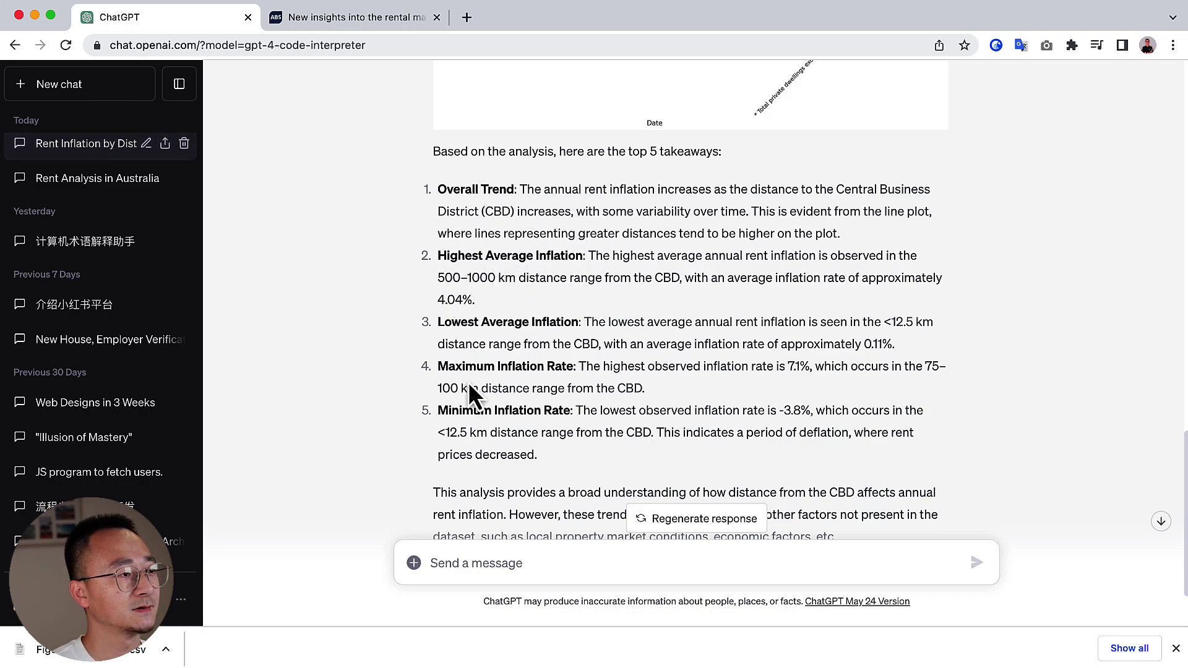
Scroll through the rent inflation table preview and close it.
scroll(556, 414, "down", 2)
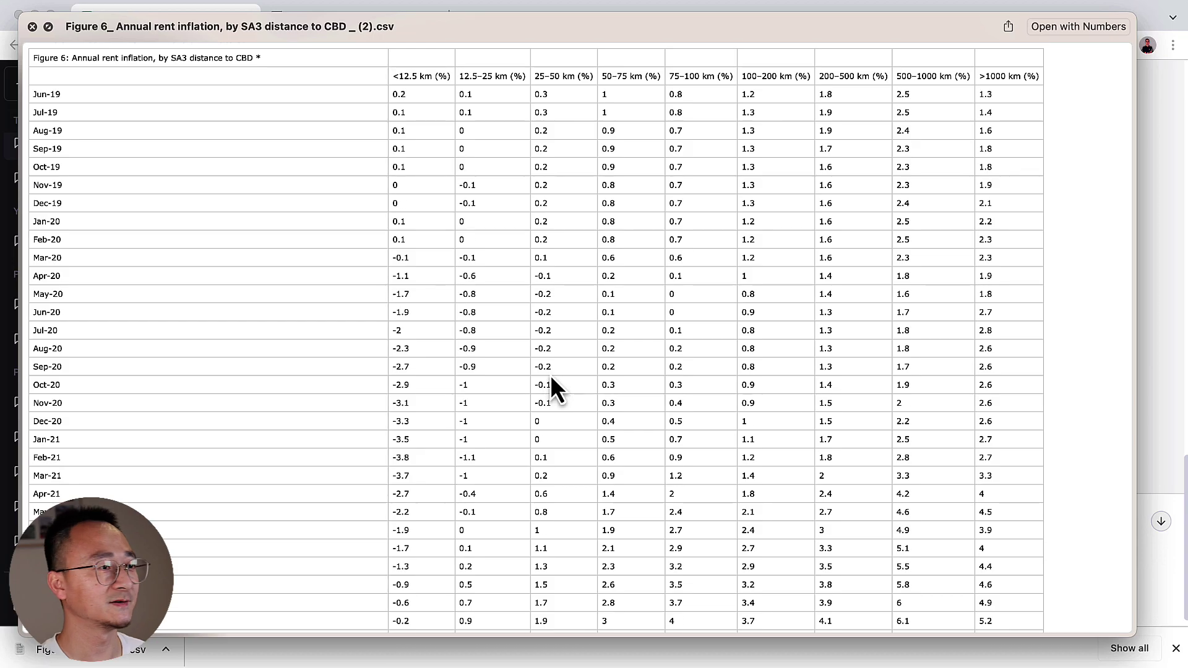
scroll(551, 377, "down", 5)
scroll(552, 376, "up", 5)
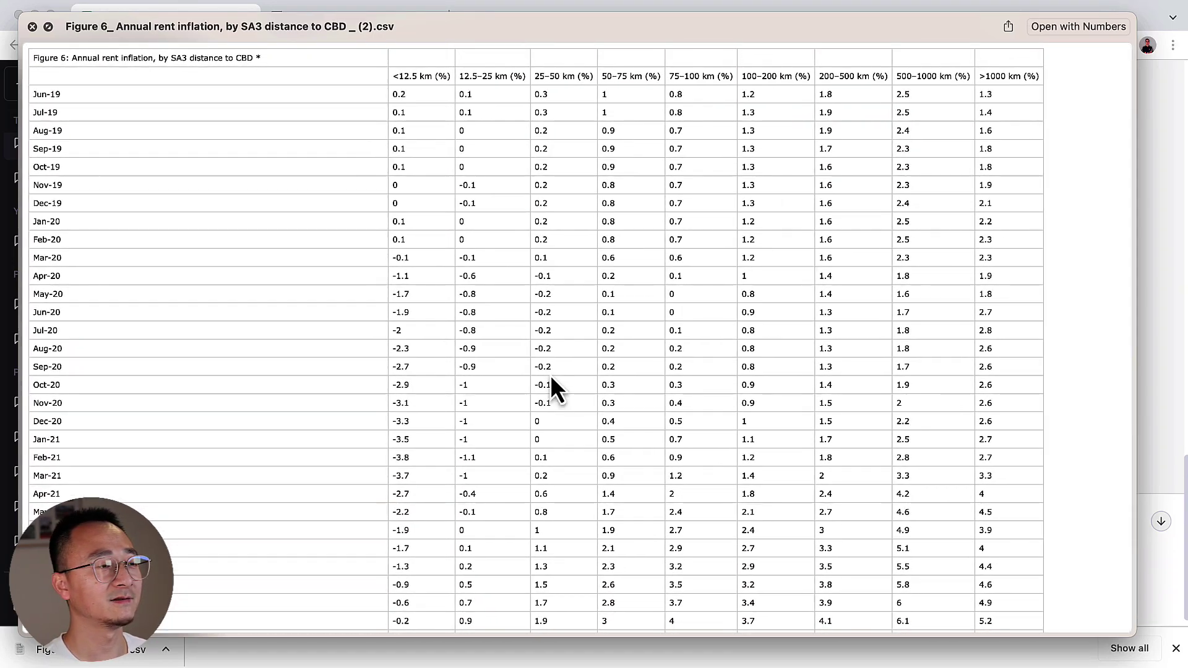
key("Escape")
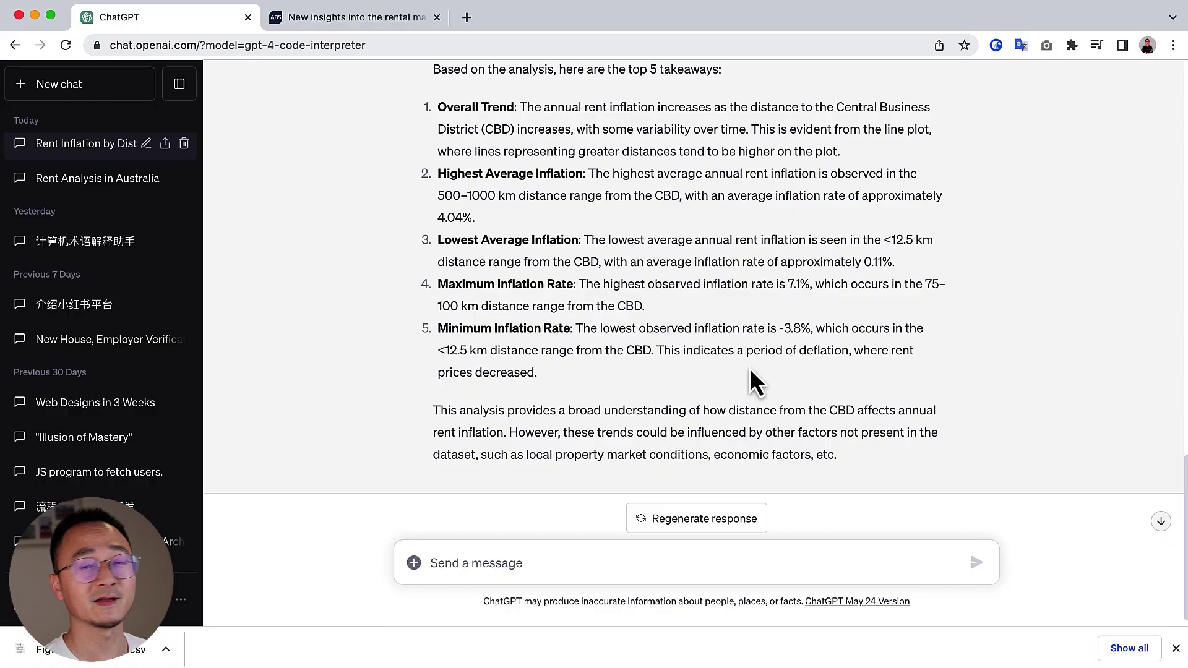
Compare ChatGPT's rent-inflation chart with the ABS Figure 6 chart, then return to ChatGPT.
scroll(749, 368, "up", 3)
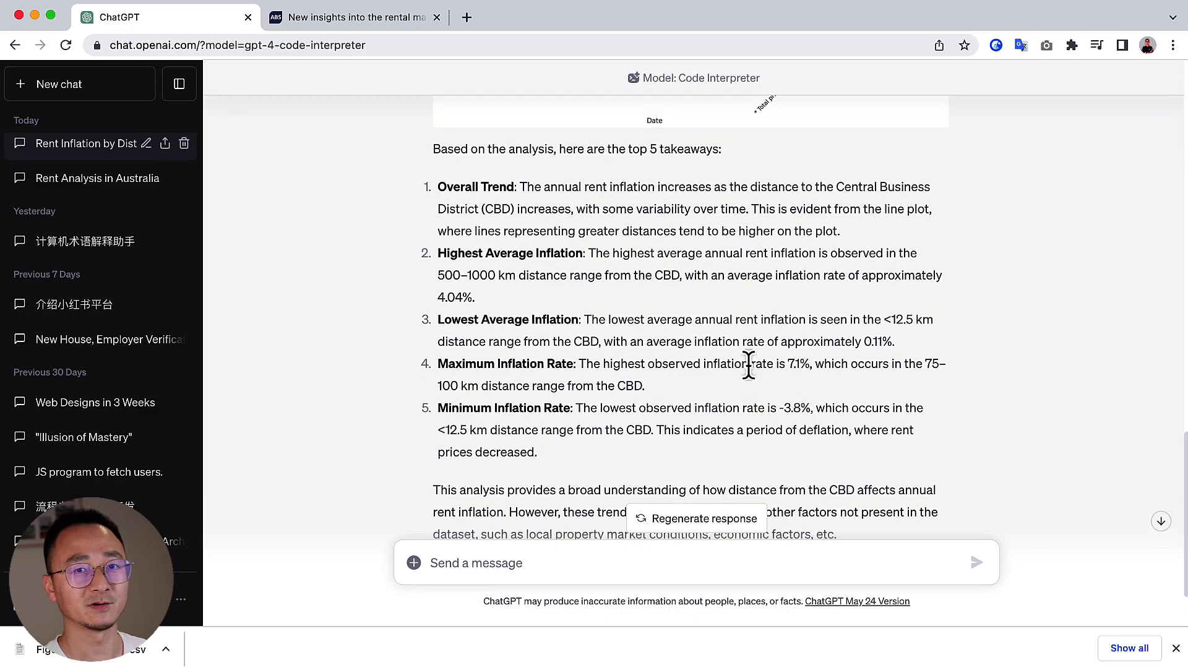
scroll(641, 365, "up", 10)
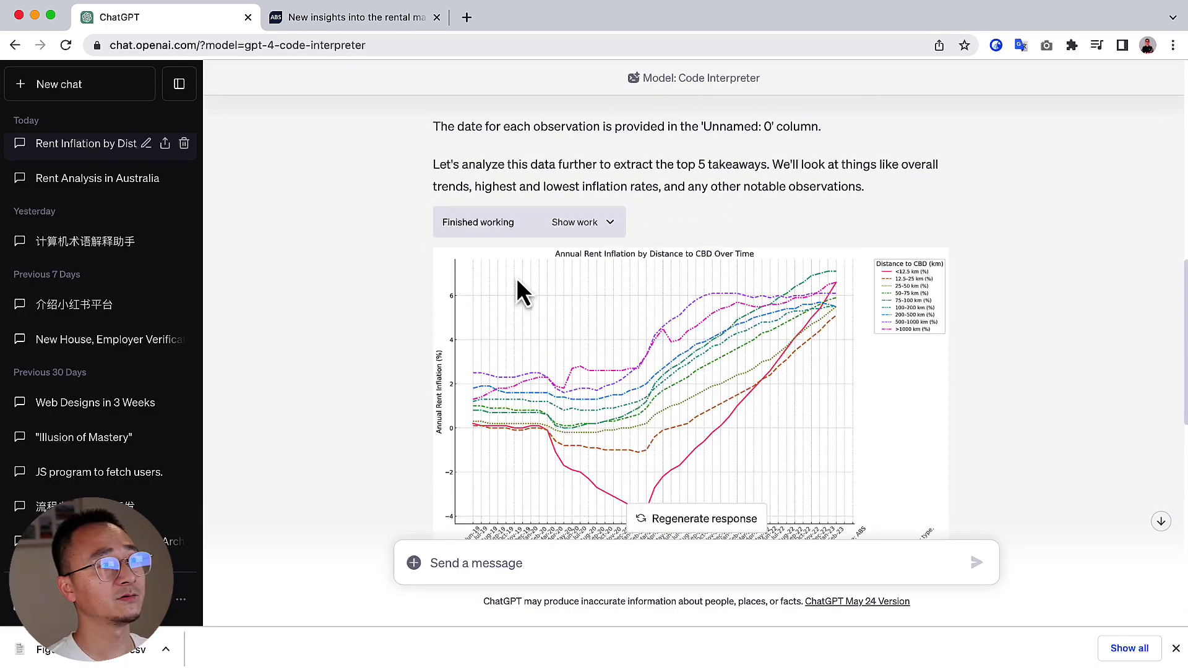
scroll(668, 366, "down", 3)
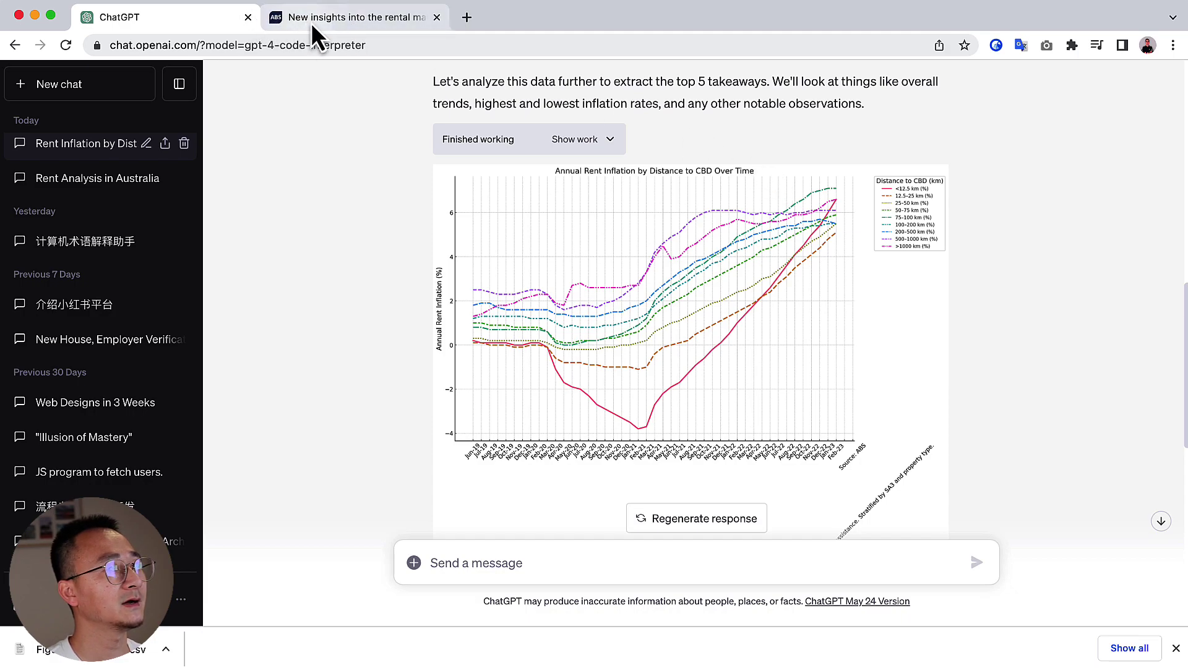
left_click(343, 19)
scroll(879, 347, "down", 3)
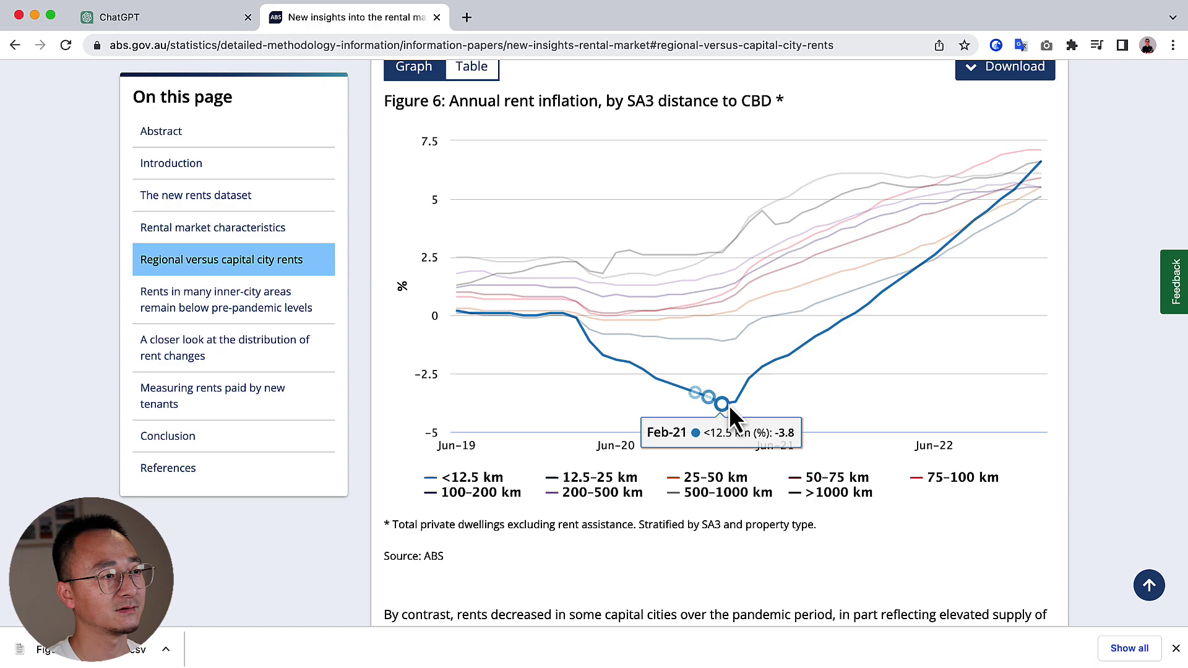
key("ctrl+shift+Tab")
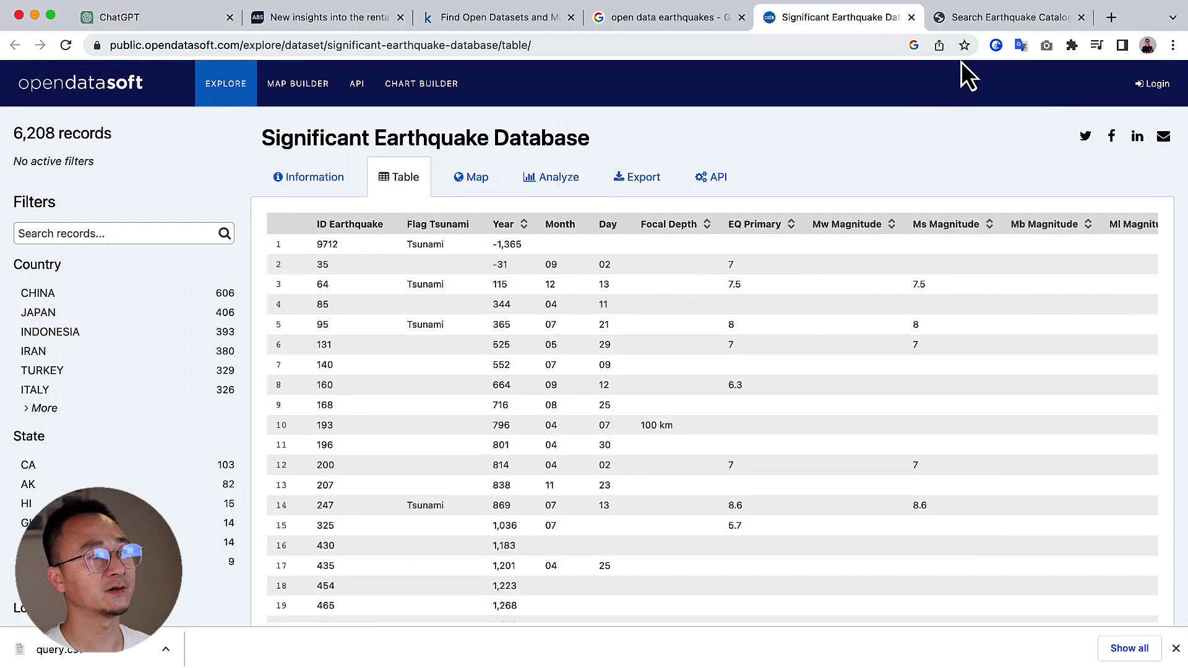
Search USGS for 4.5+ worldwide quakes over the past 30 days as CSV and open the download's options.
left_click(999, 21)
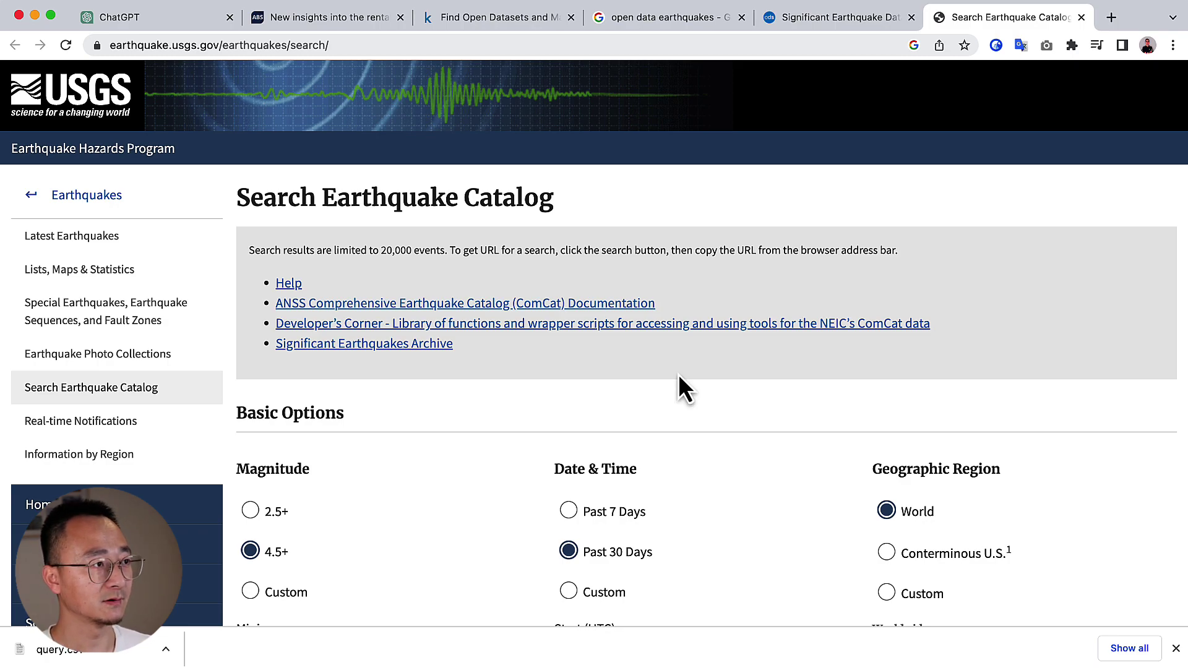
scroll(678, 374, "down", 2)
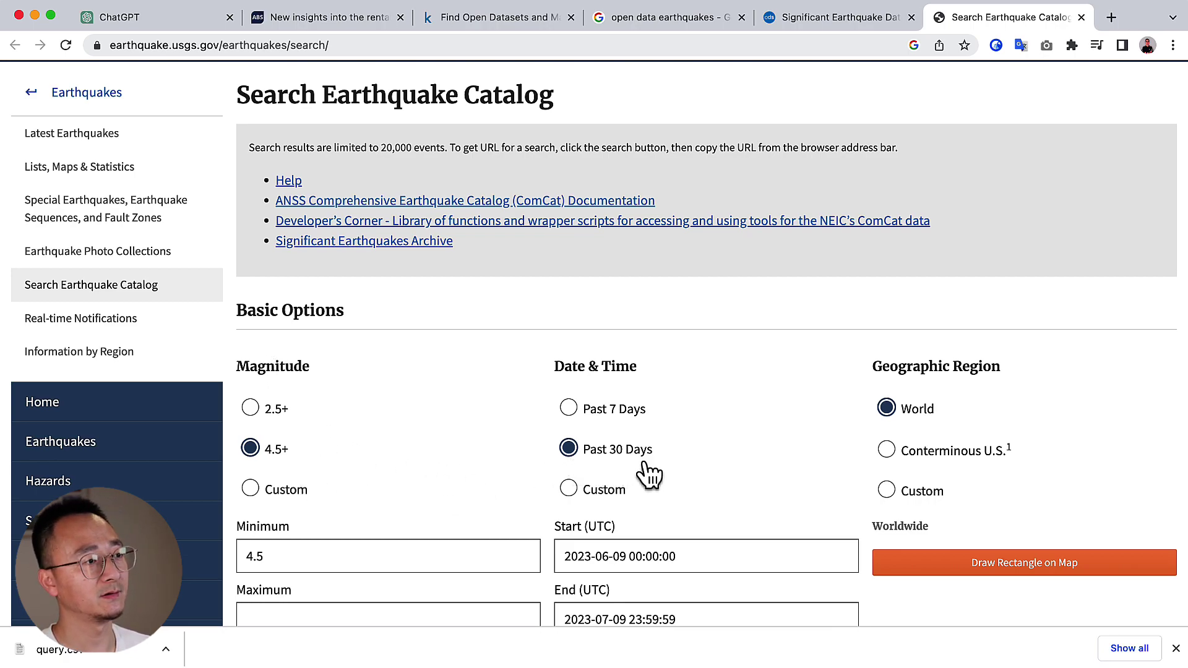
scroll(780, 489, "down", 10)
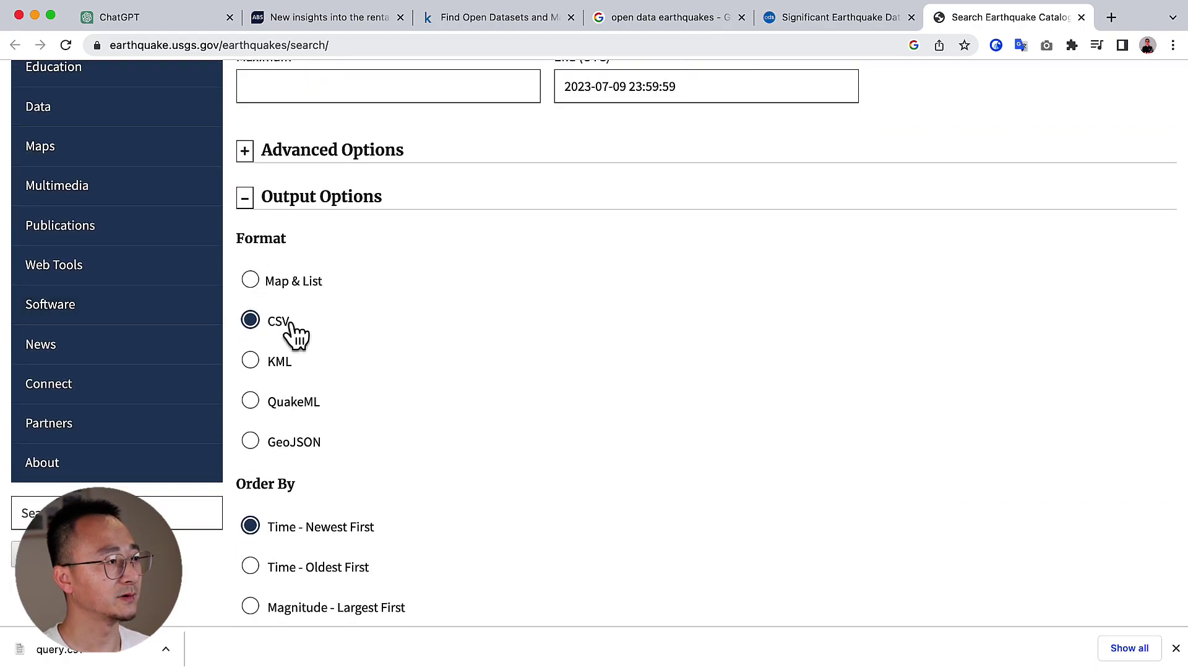
scroll(310, 377, "down", 3)
scroll(366, 410, "down", 4)
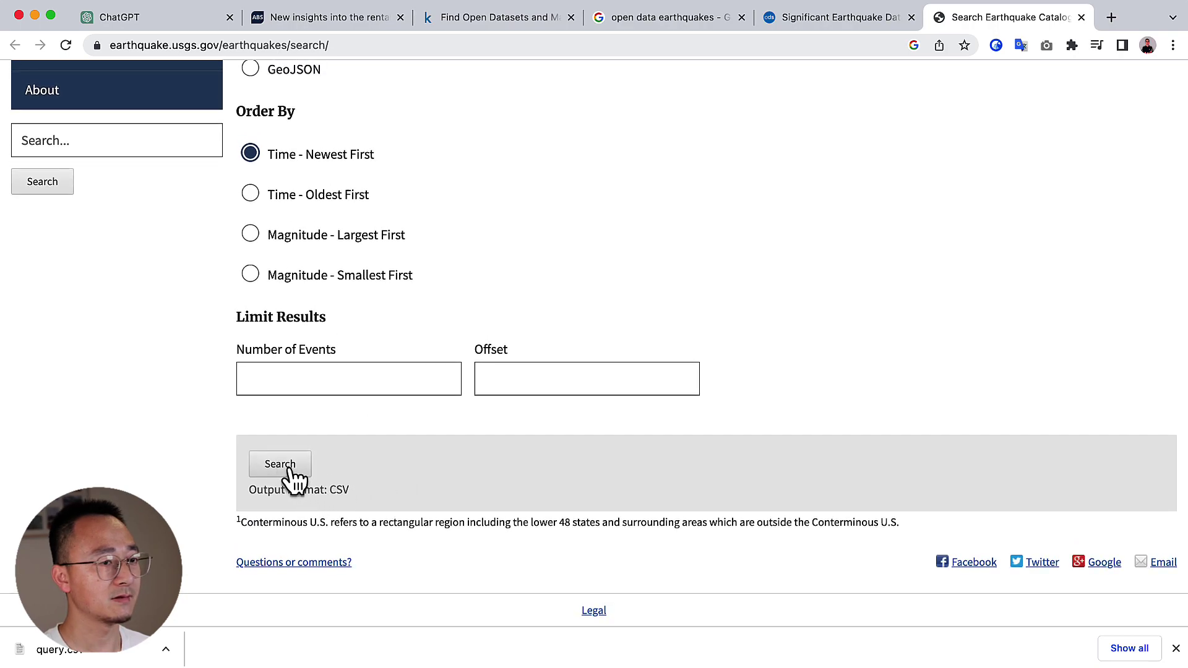
left_click(289, 468)
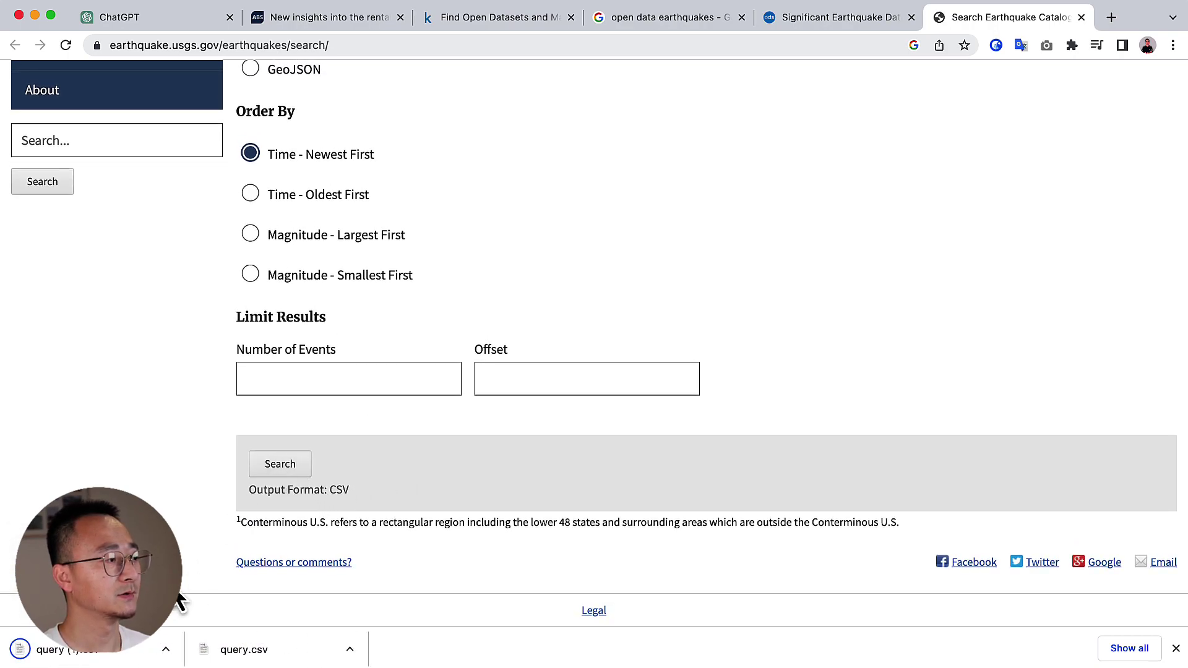
left_click(165, 650)
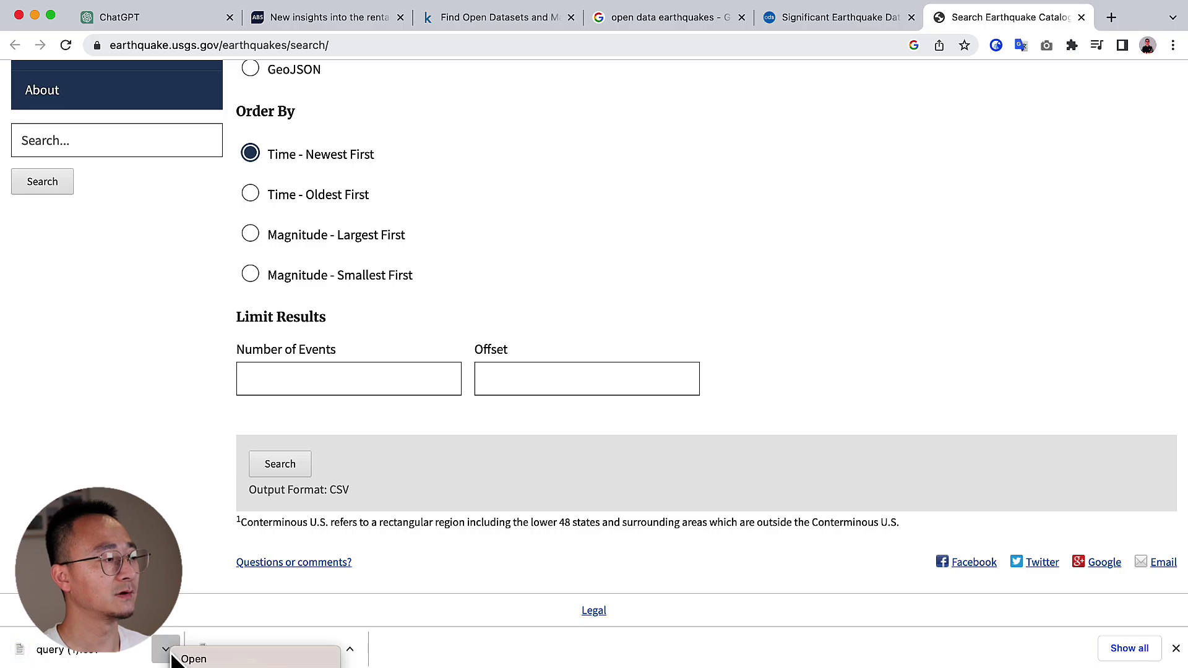
Reveal query (1).csv in Downloads and scroll through its earthquake rows in Quick Look.
left_click(228, 664)
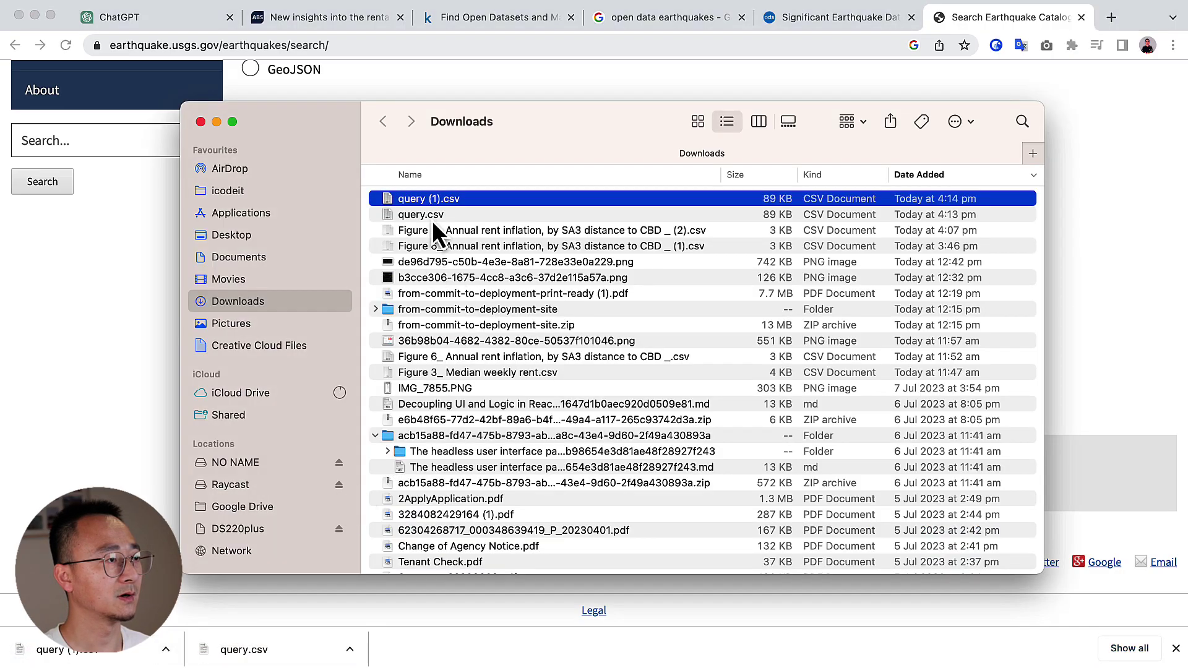
key("space")
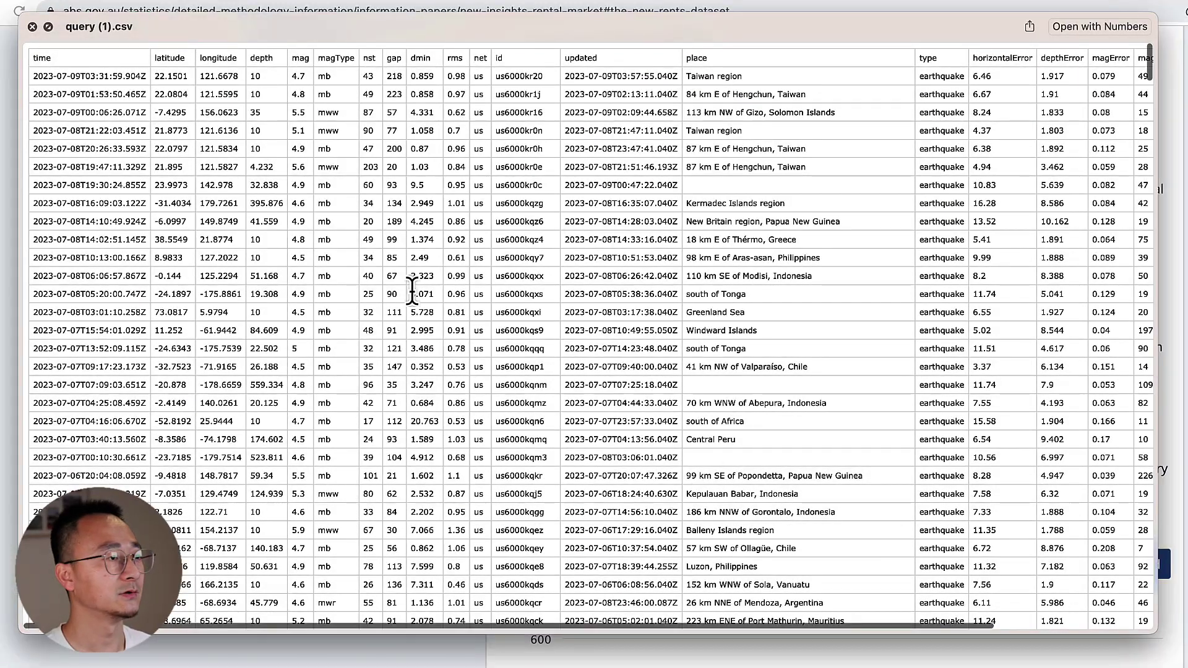
scroll(485, 291, "down", 20)
scroll(485, 291, "right", 5)
scroll(484, 292, "left", 5)
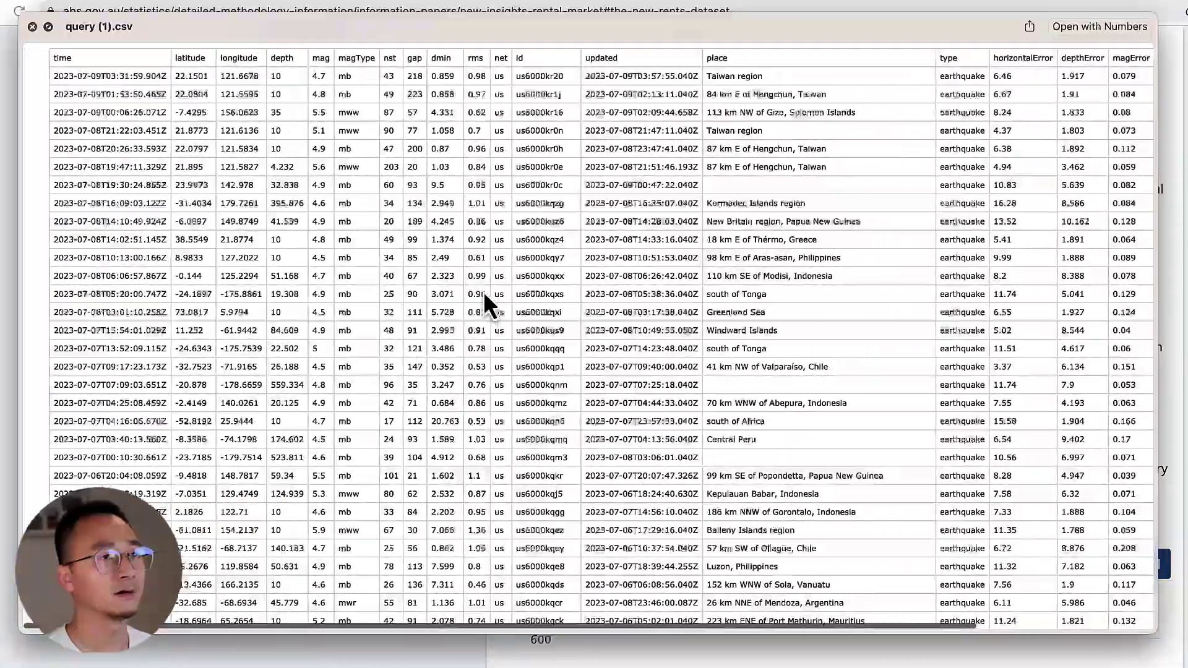
scroll(484, 291, "down", 20)
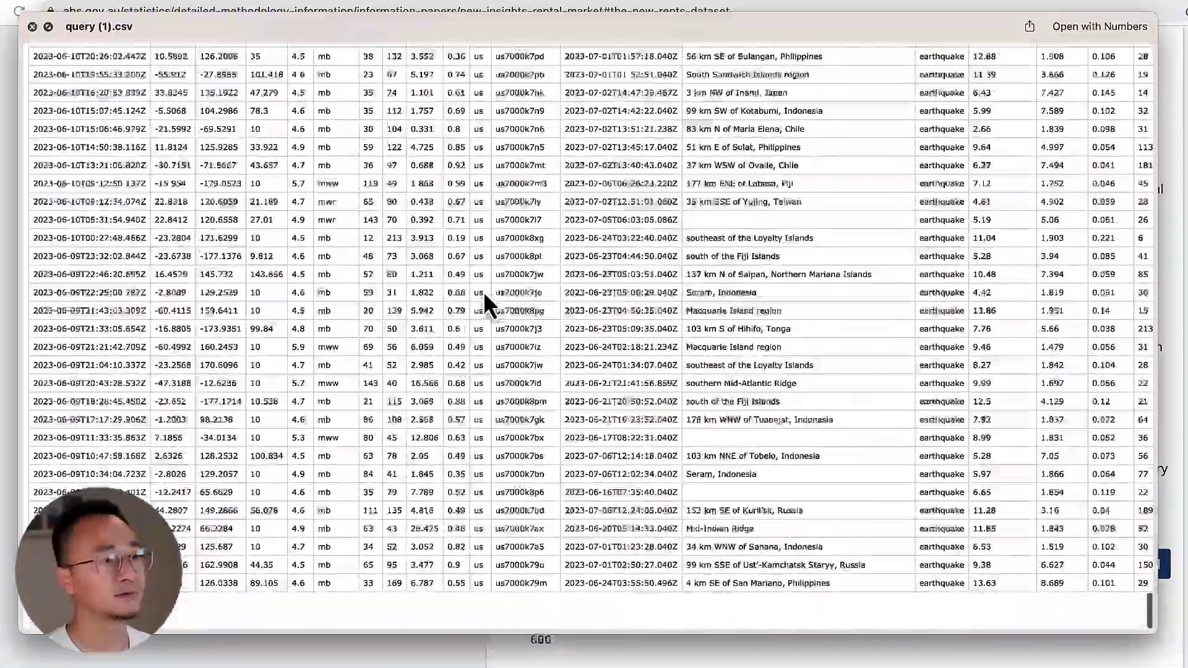
scroll(693, 340, "down", 10)
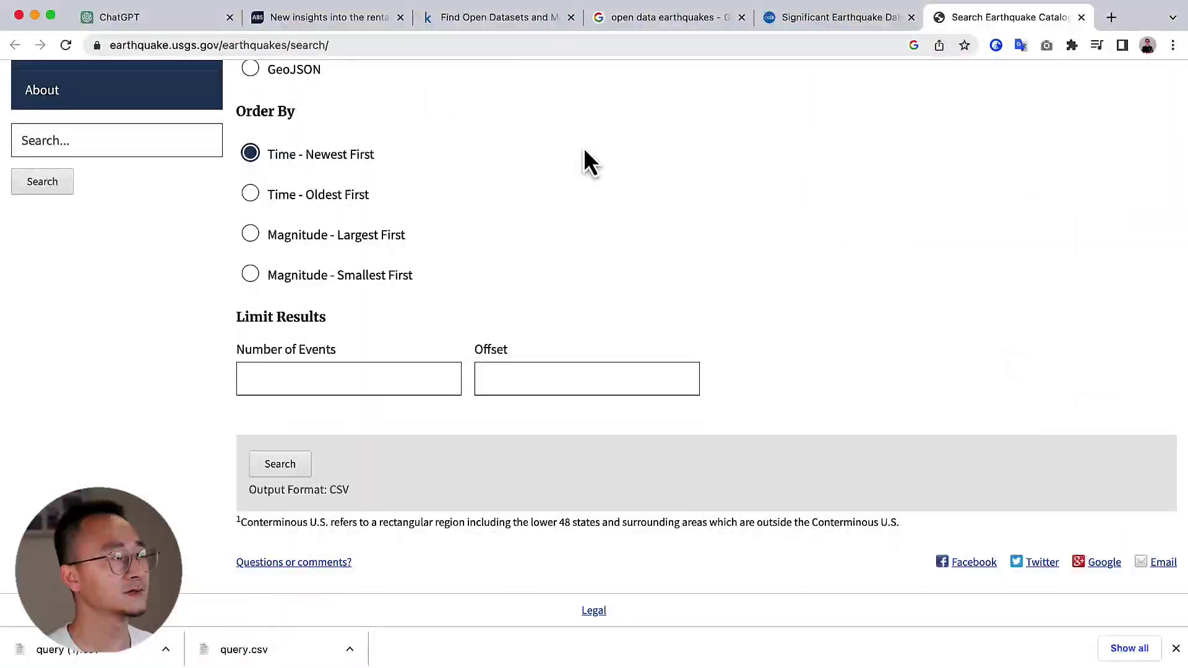
Attach the query (1).csv earthquake file to a ChatGPT message.
left_click(146, 19)
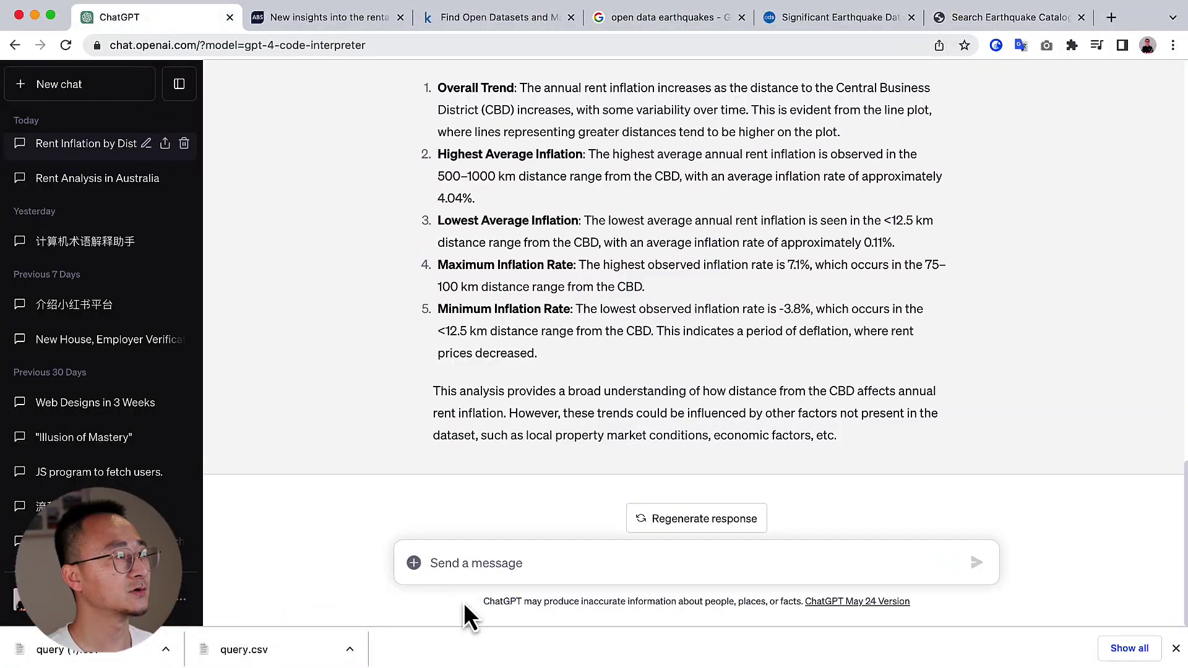
left_click(413, 565)
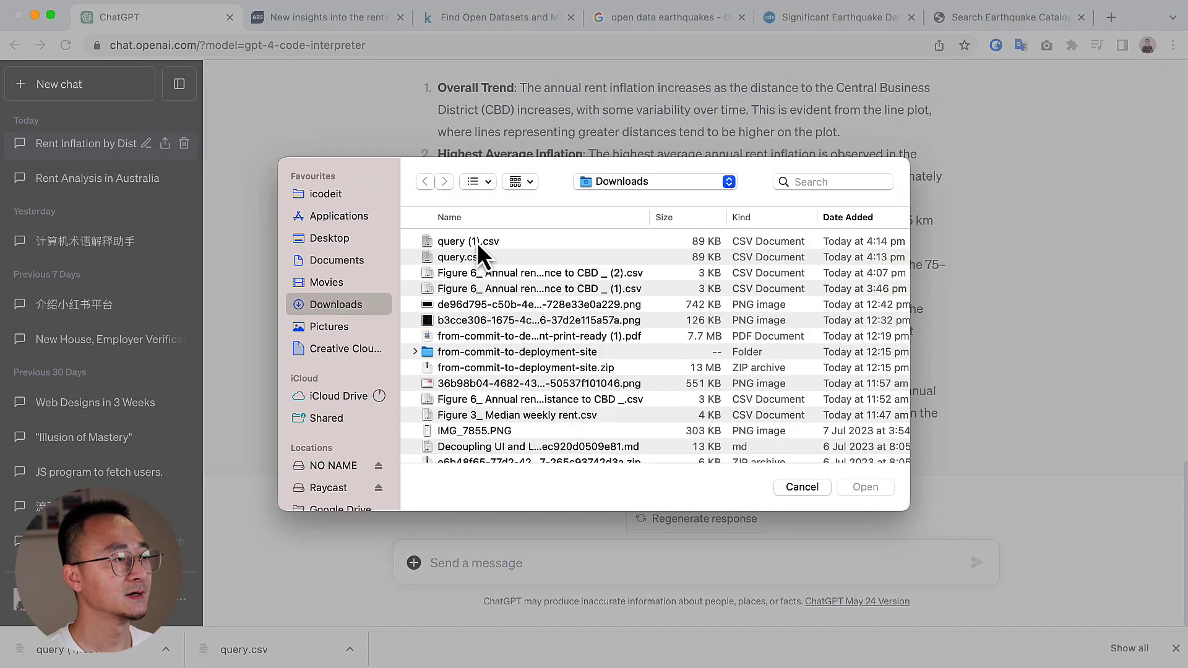
left_click(477, 243)
left_click(864, 492)
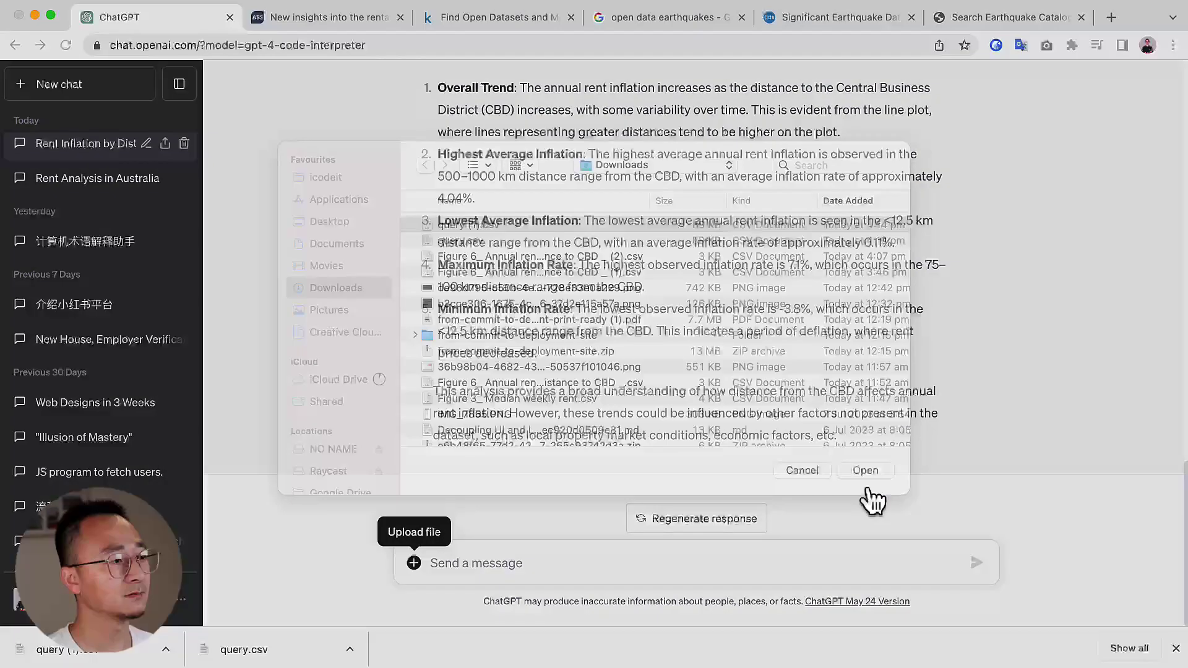
Ask ChatGPT to analyse the earthquake data, chart it 4 different ways, and list top 5 insights.
left_click(536, 586)
type("analysis the")
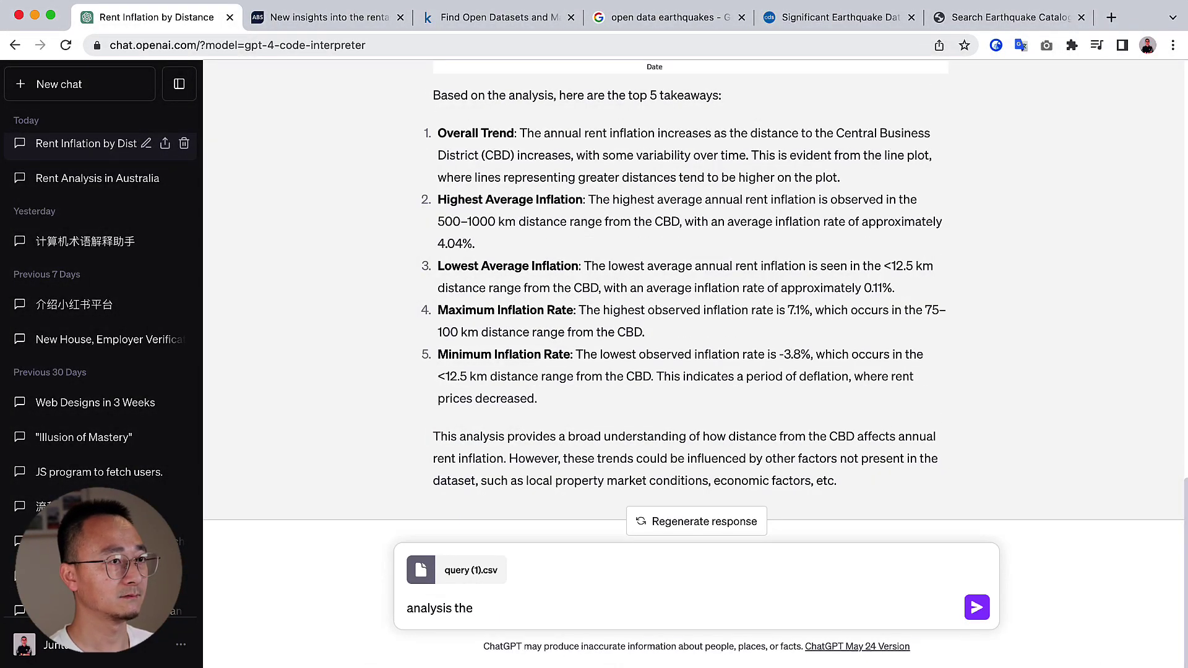
type(" earthquak")
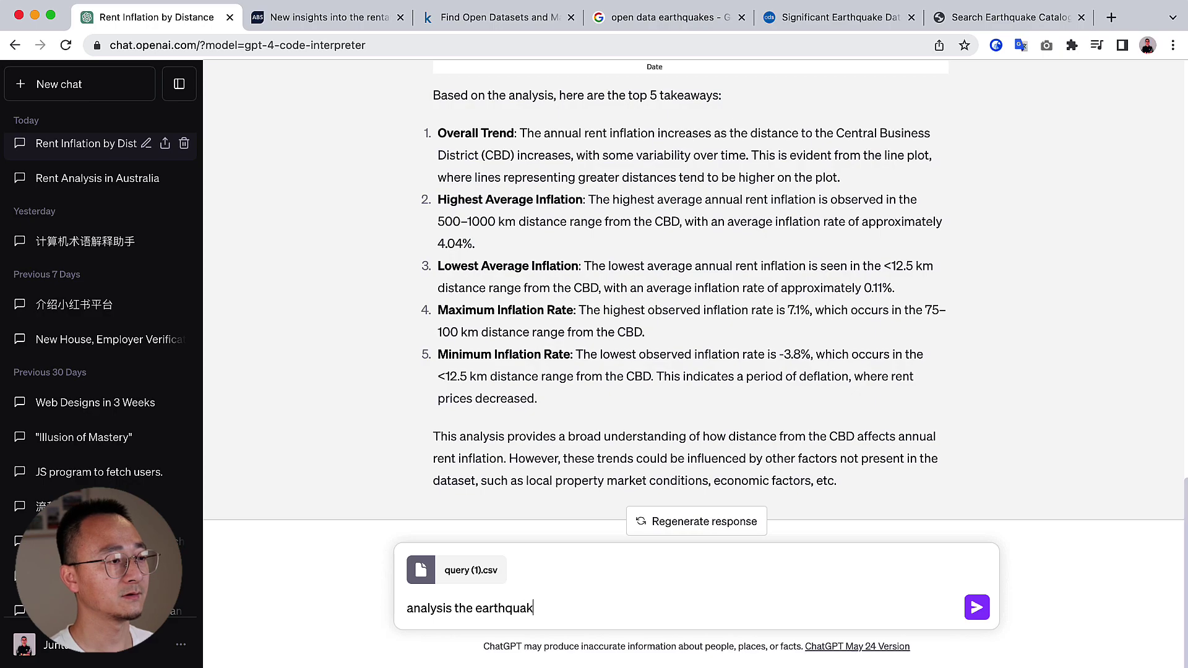
type("e data form")
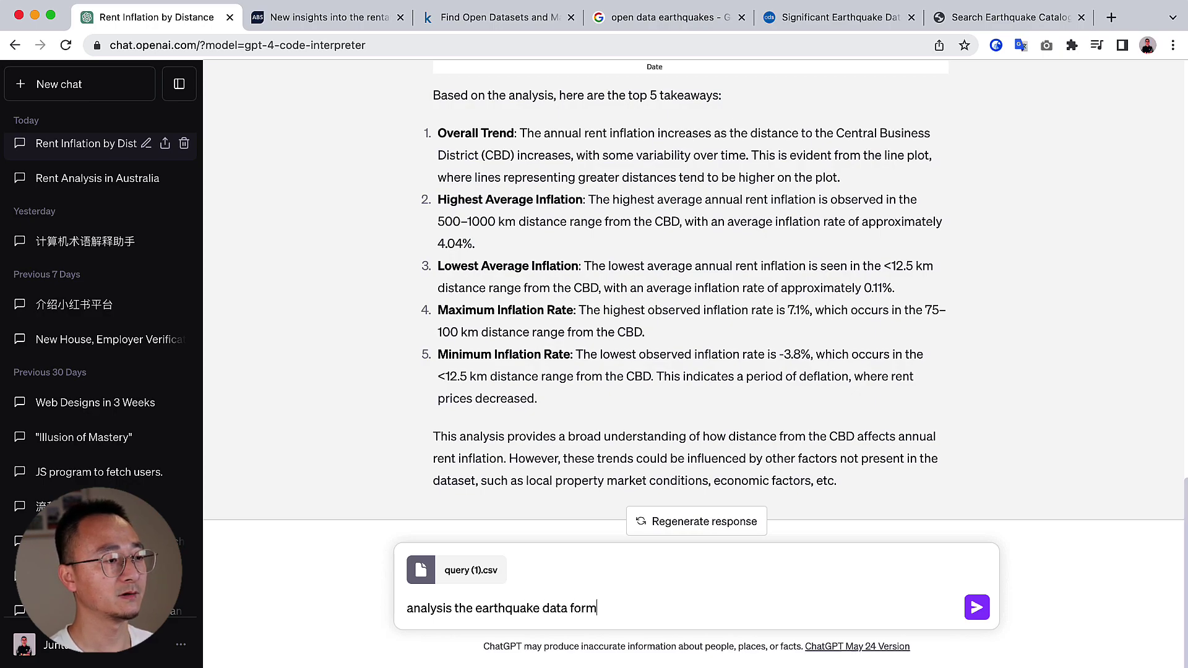
key("BackSpace")
type("me, visuali")
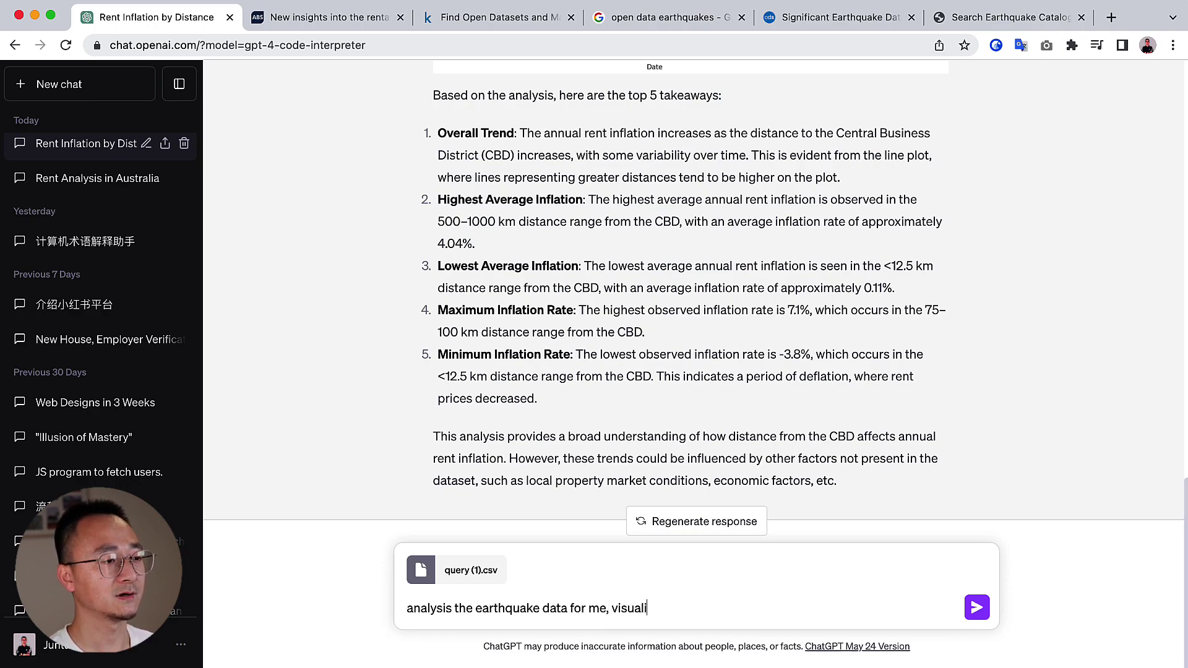
type("se it into")
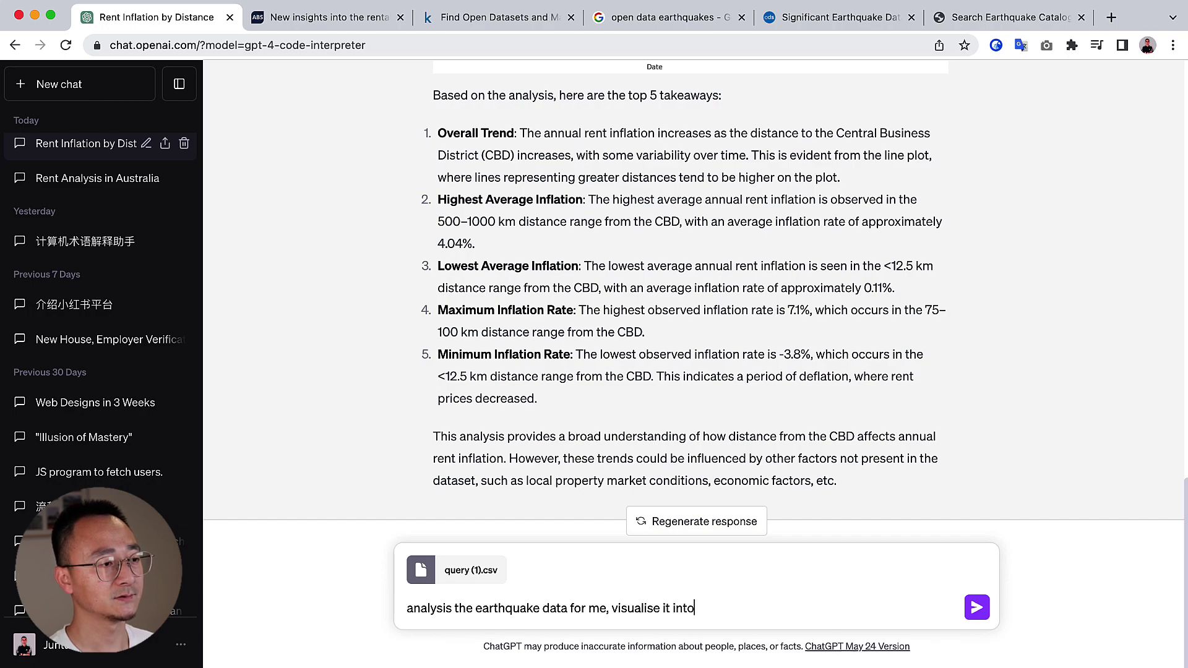
type(" 4 different")
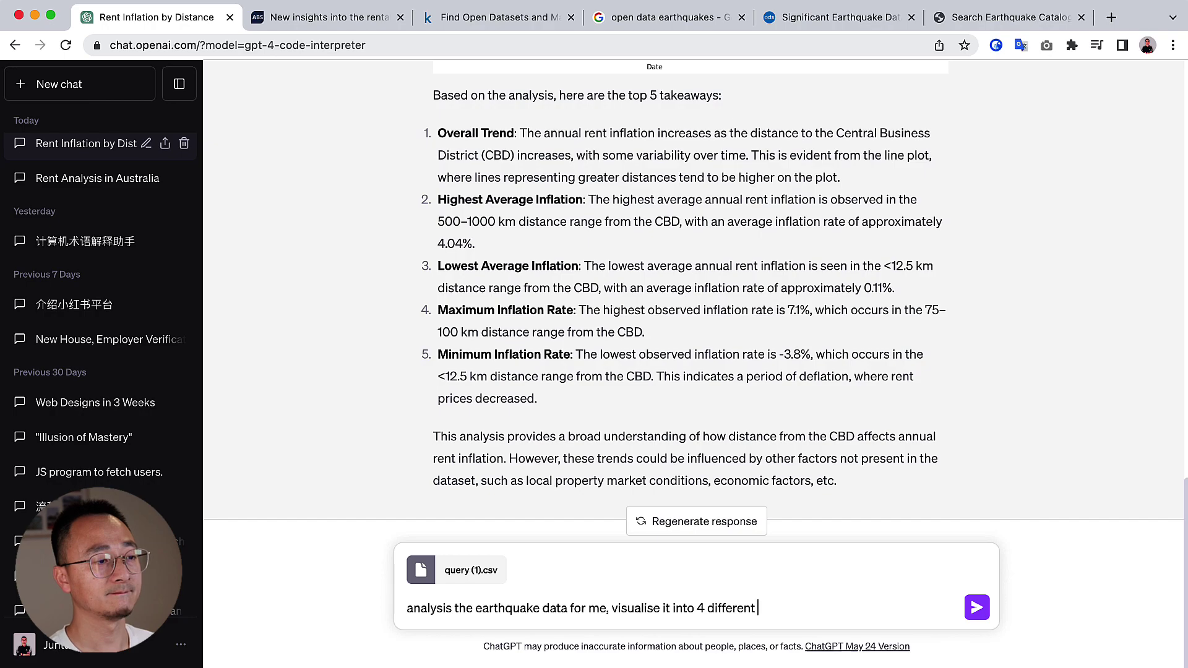
type("ytype o")
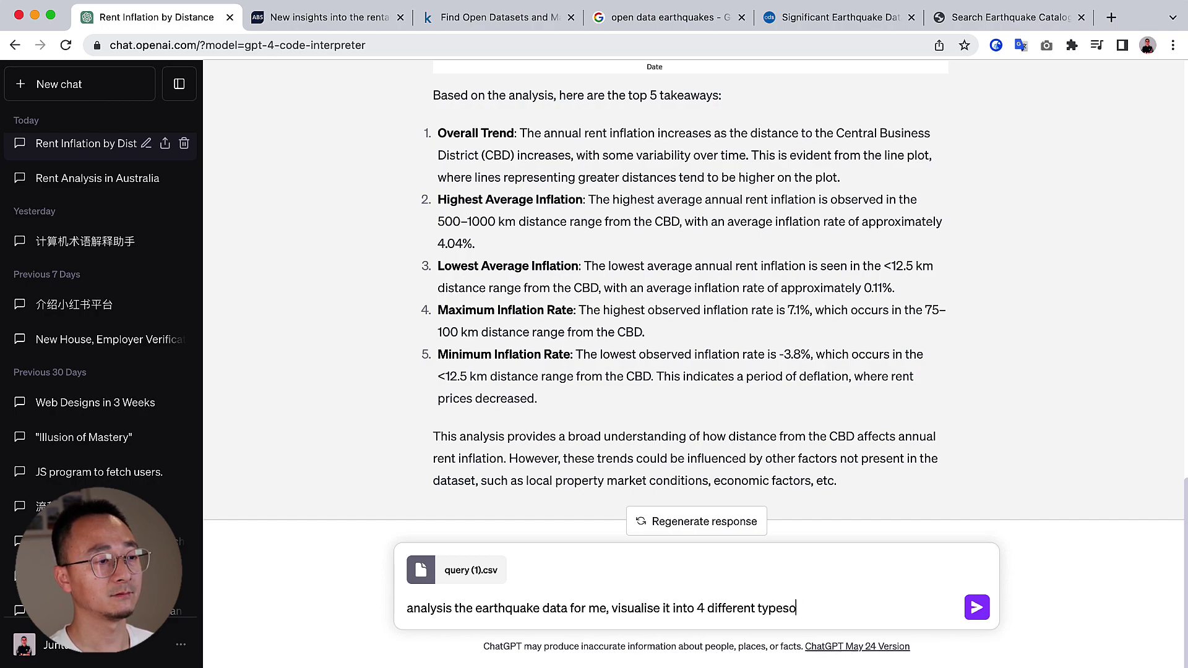
type("f graph")
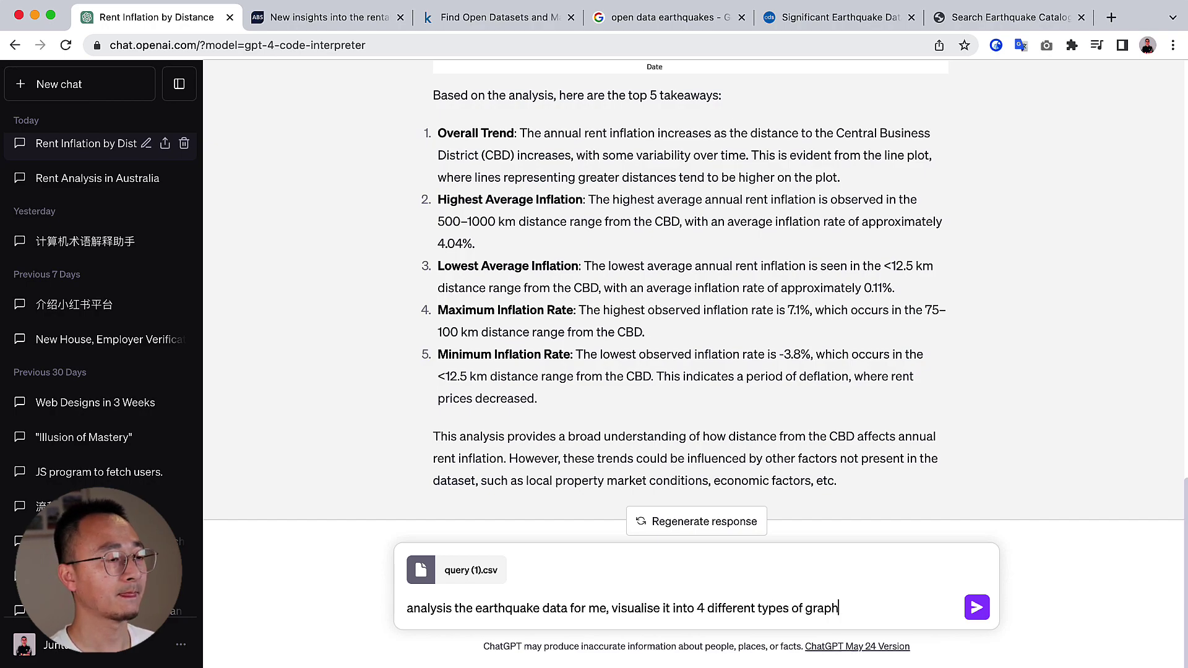
type(", and ")
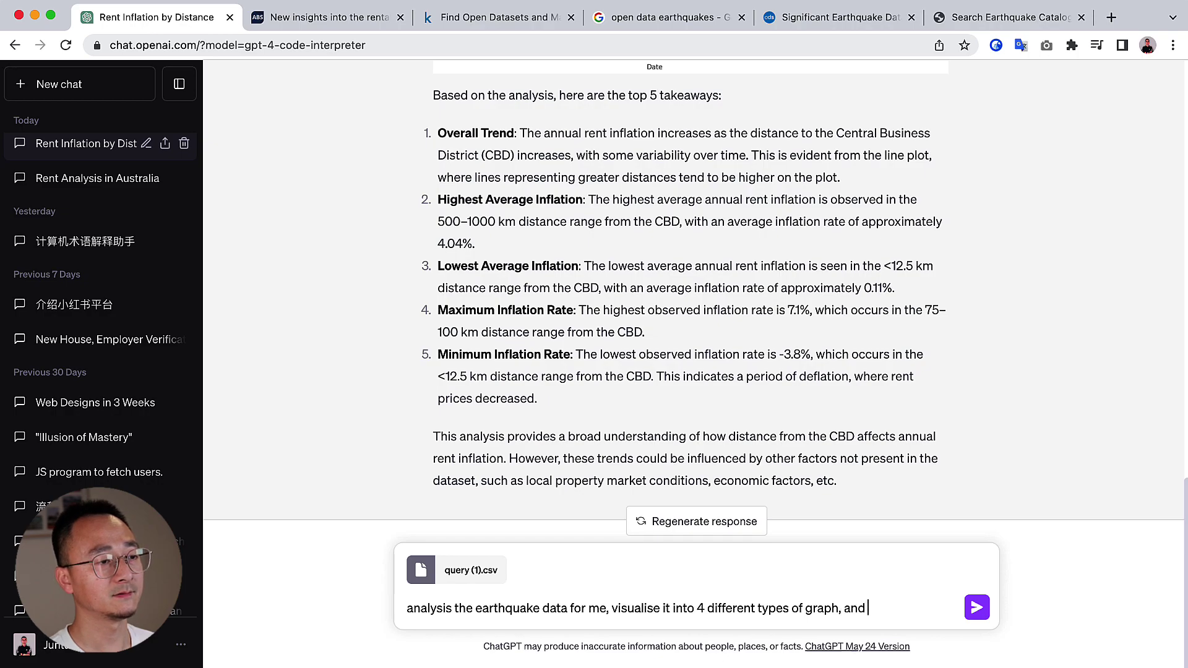
type("list the ")
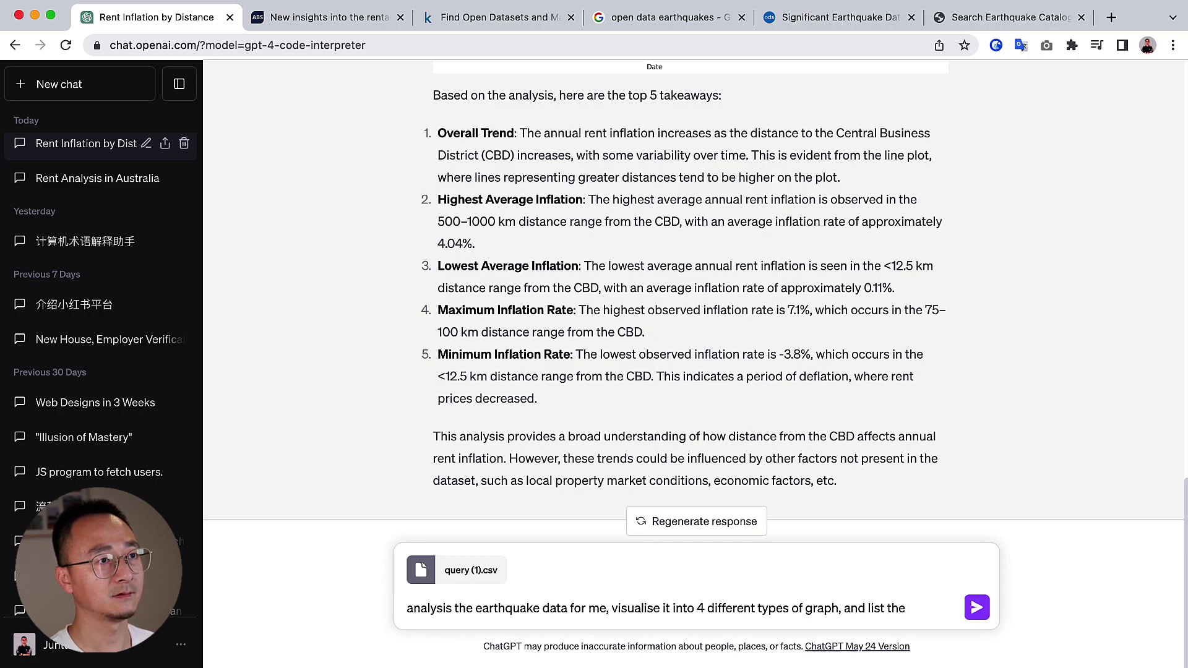
type("in")
key("BackSpace")
key("BackSpace")
type("top 5")
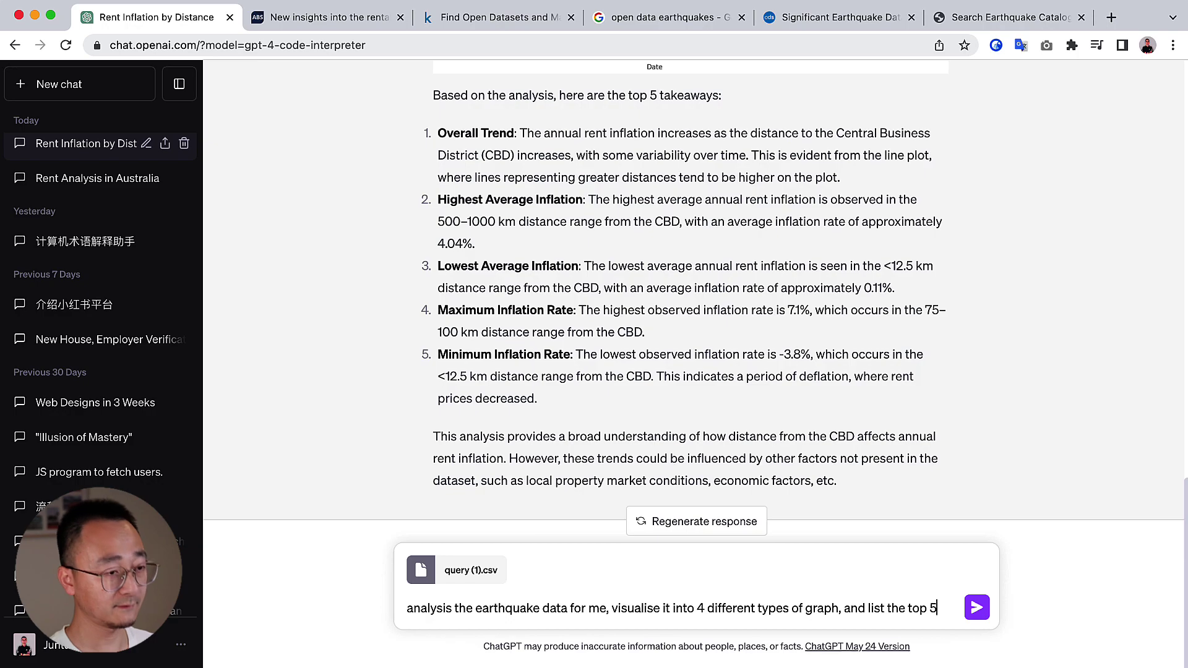
type(" insights for me")
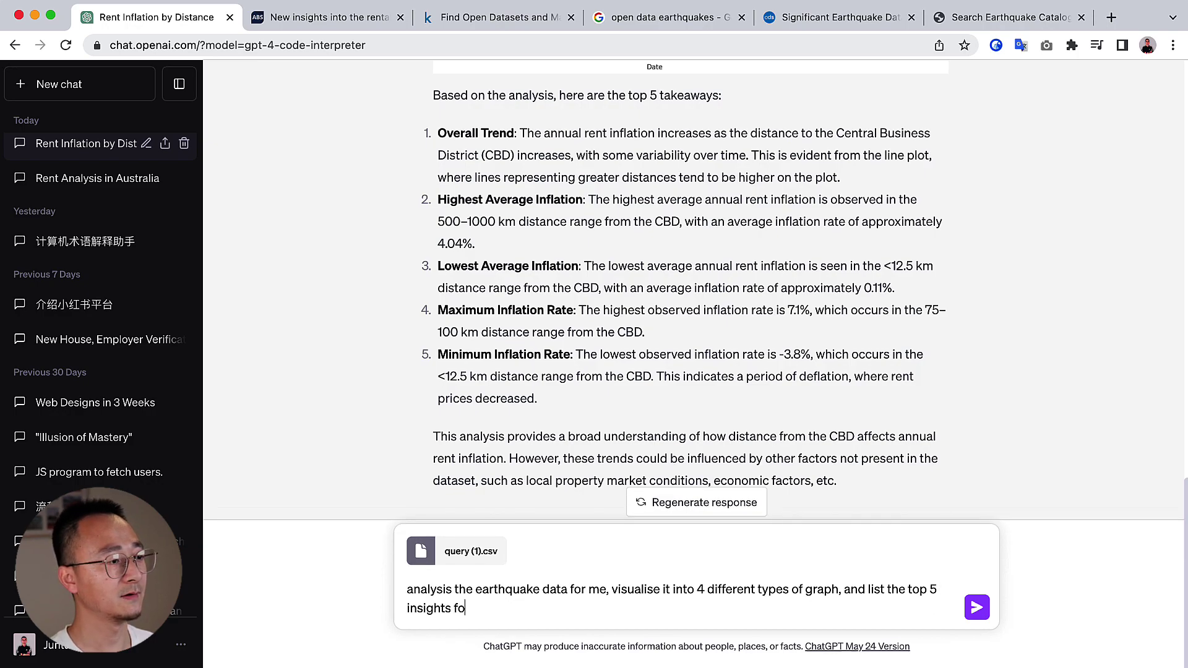
key("Return")
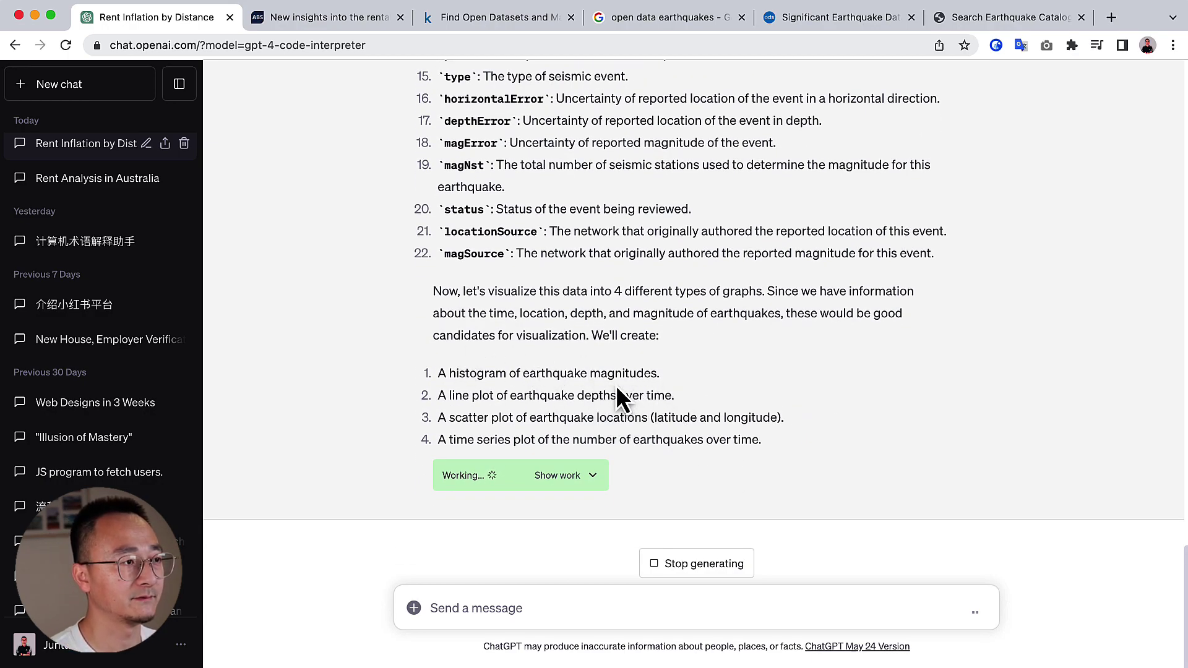
Scroll through the four rendered earthquake charts down to the top 5 takeaways.
scroll(1098, 343, "up", 5)
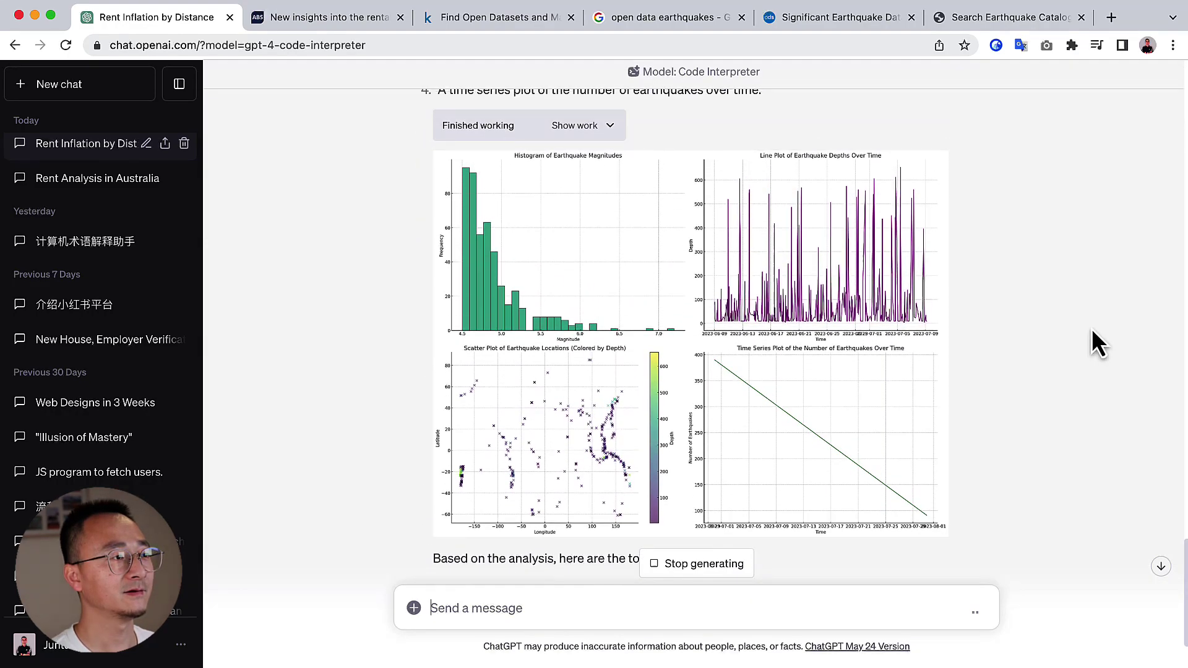
scroll(801, 396, "up", 1)
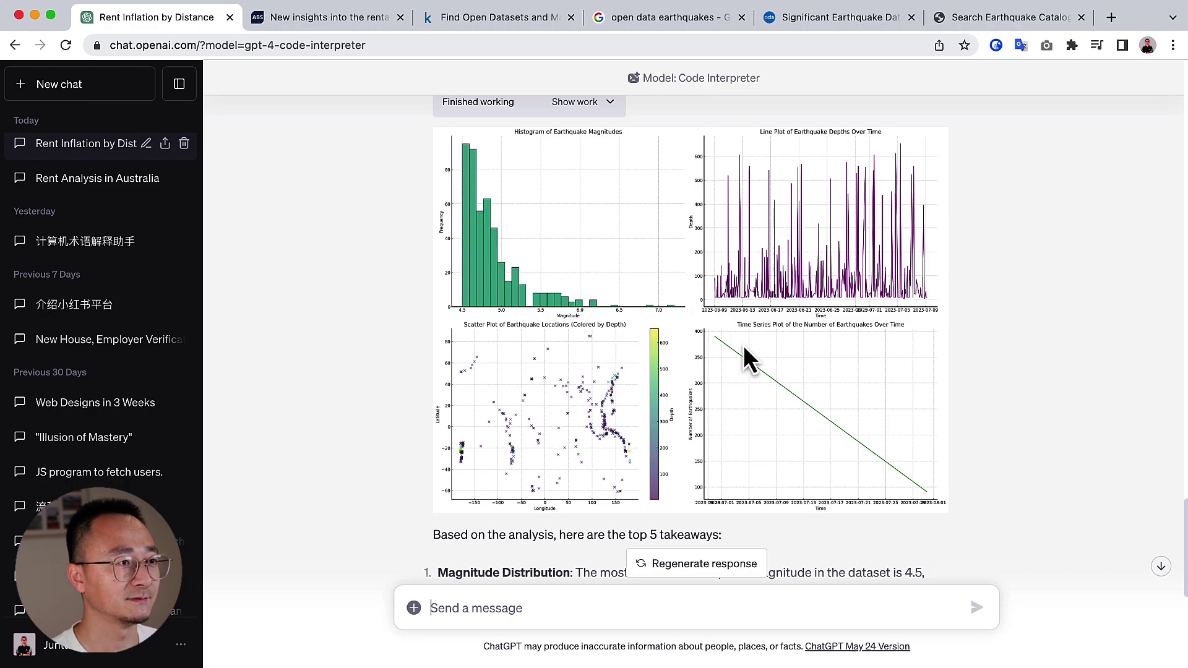
scroll(736, 371, "down", 2)
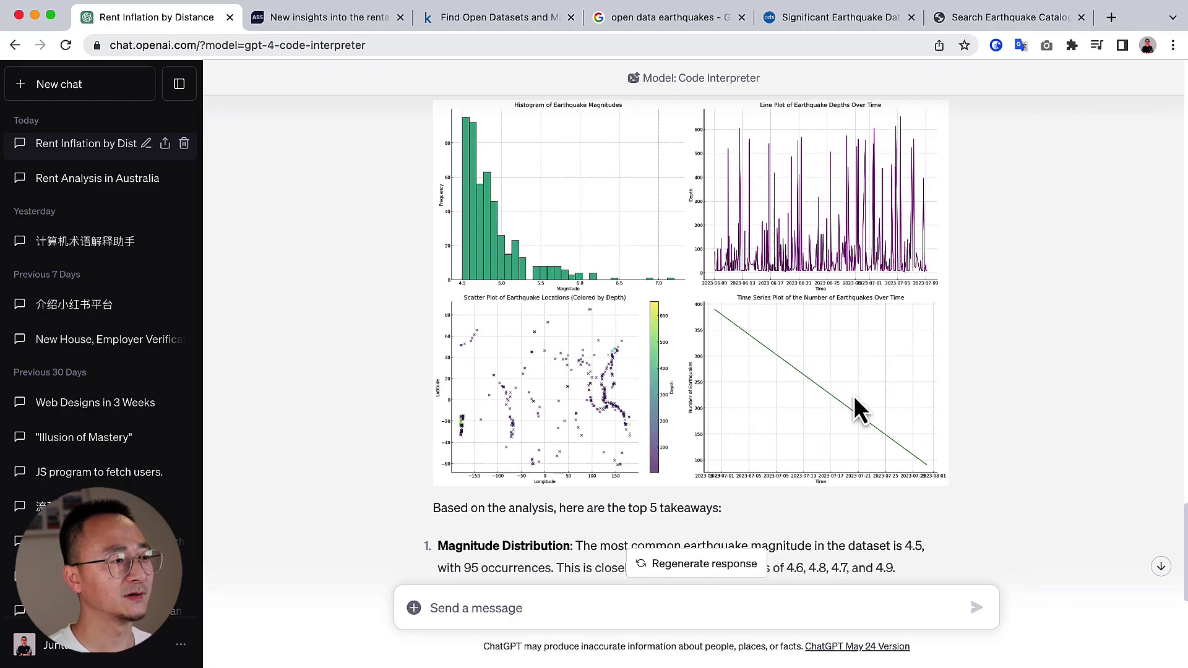
scroll(829, 413, "down", 10)
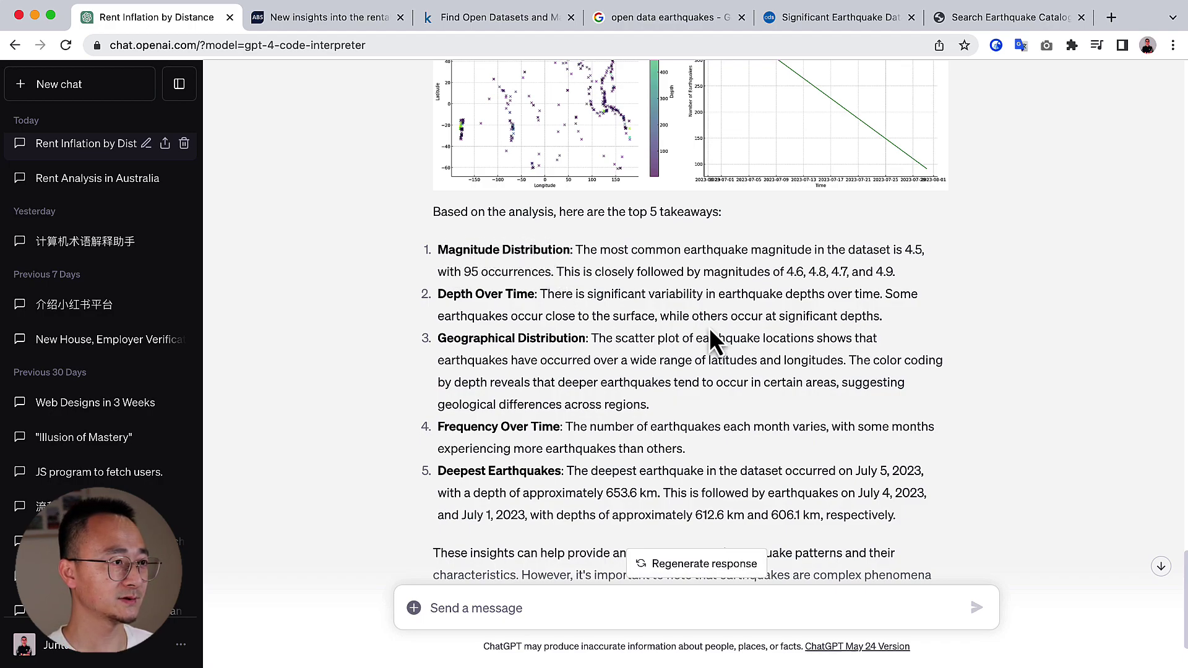
triple_click(906, 275)
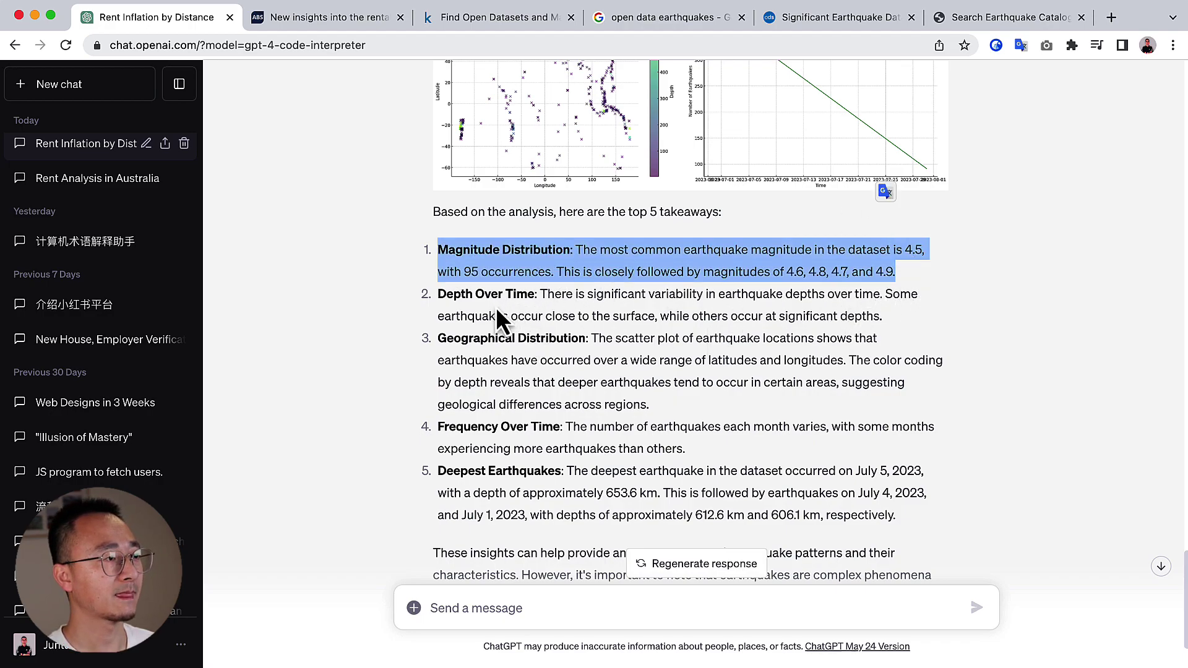
double_click(780, 249)
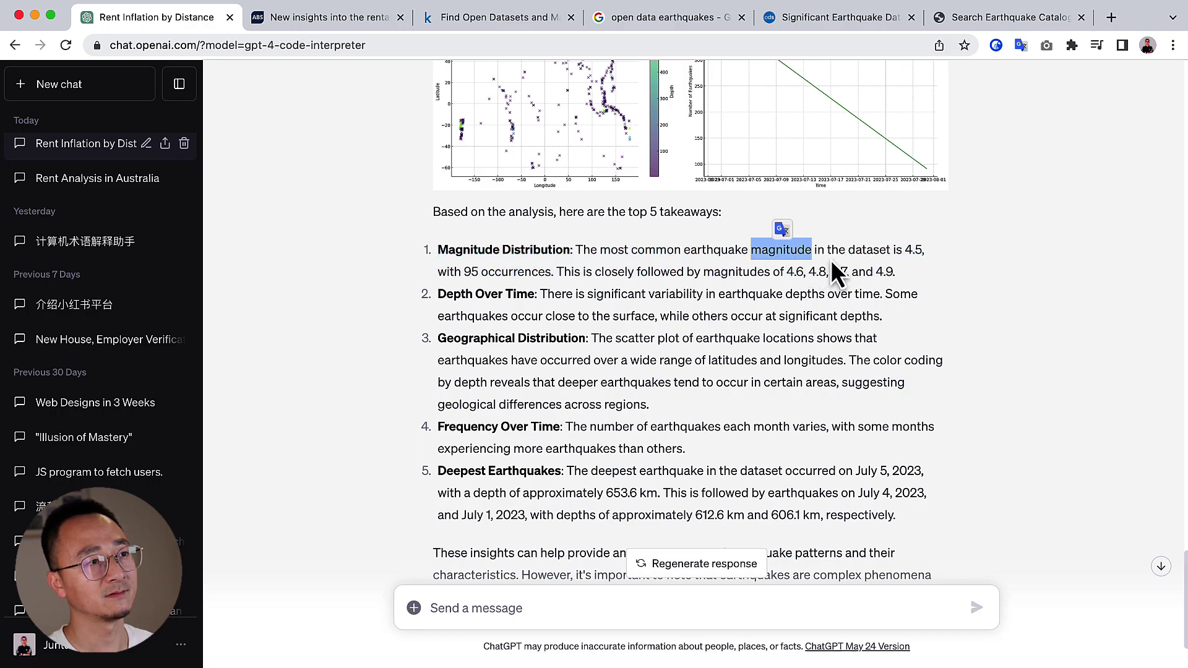
left_click(914, 247)
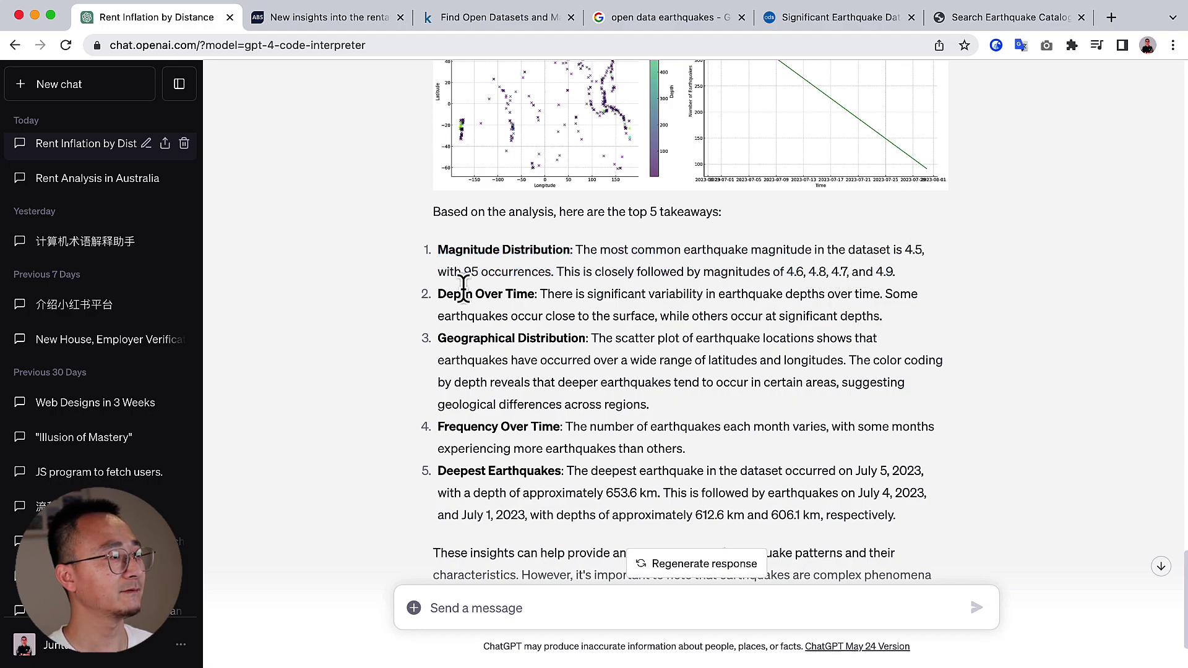
scroll(504, 273, "up", 1)
left_click_drag(649, 454, 708, 408)
left_click(530, 410)
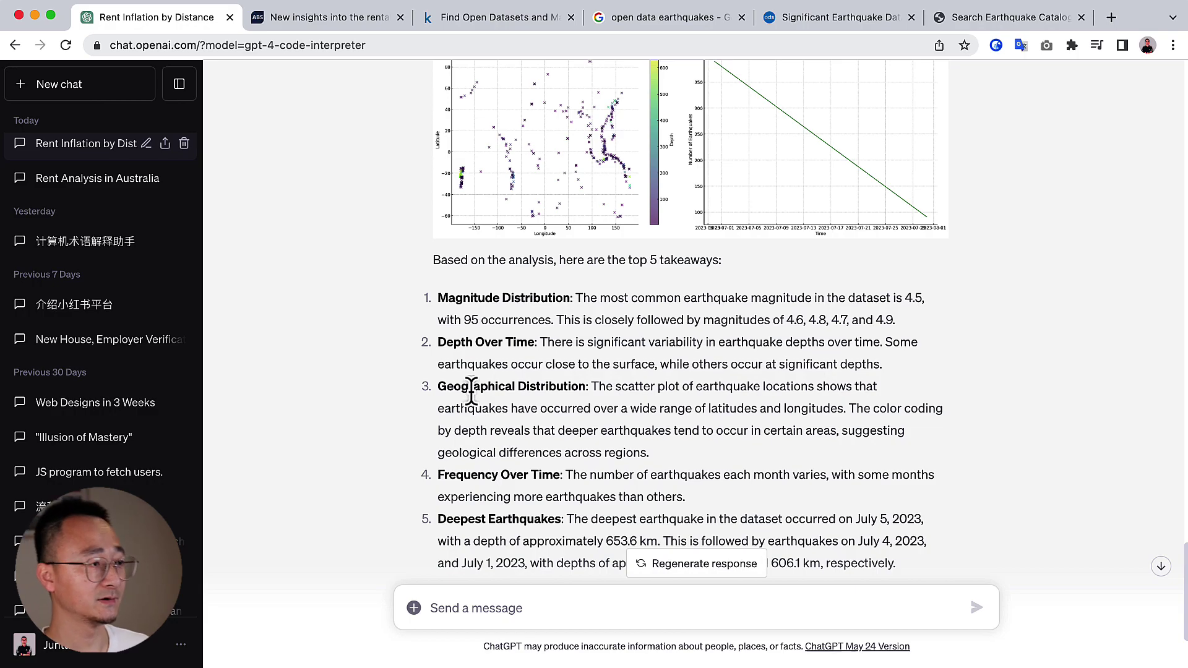
double_click(553, 387)
left_click(599, 300)
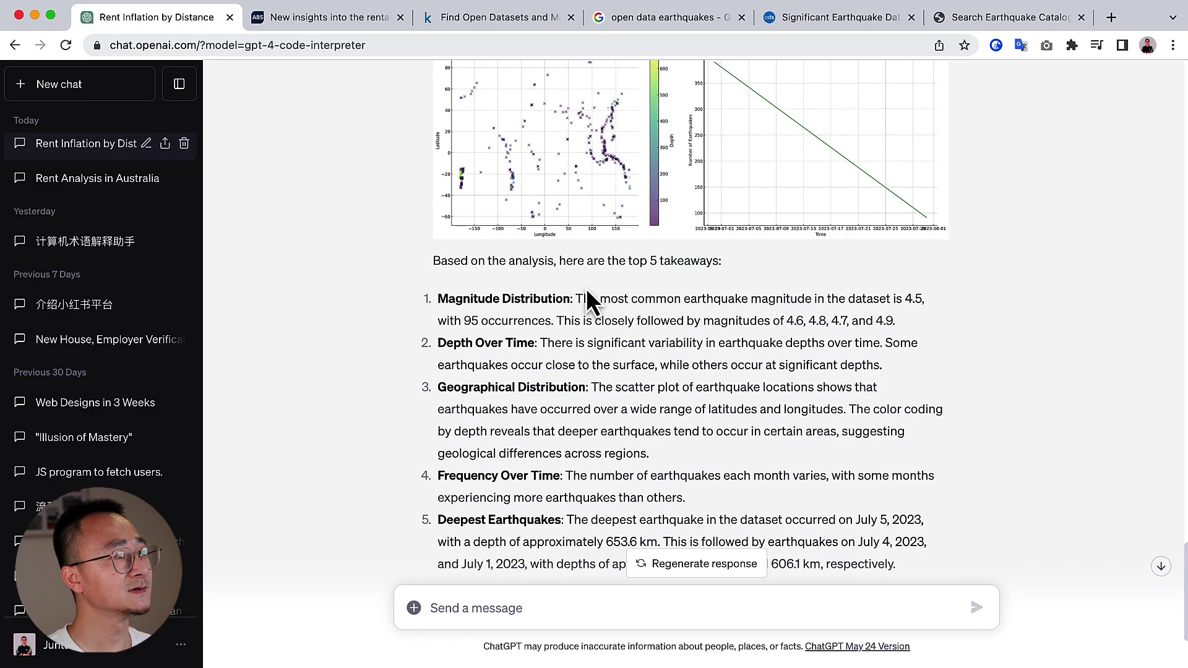
scroll(479, 173, "up", 1)
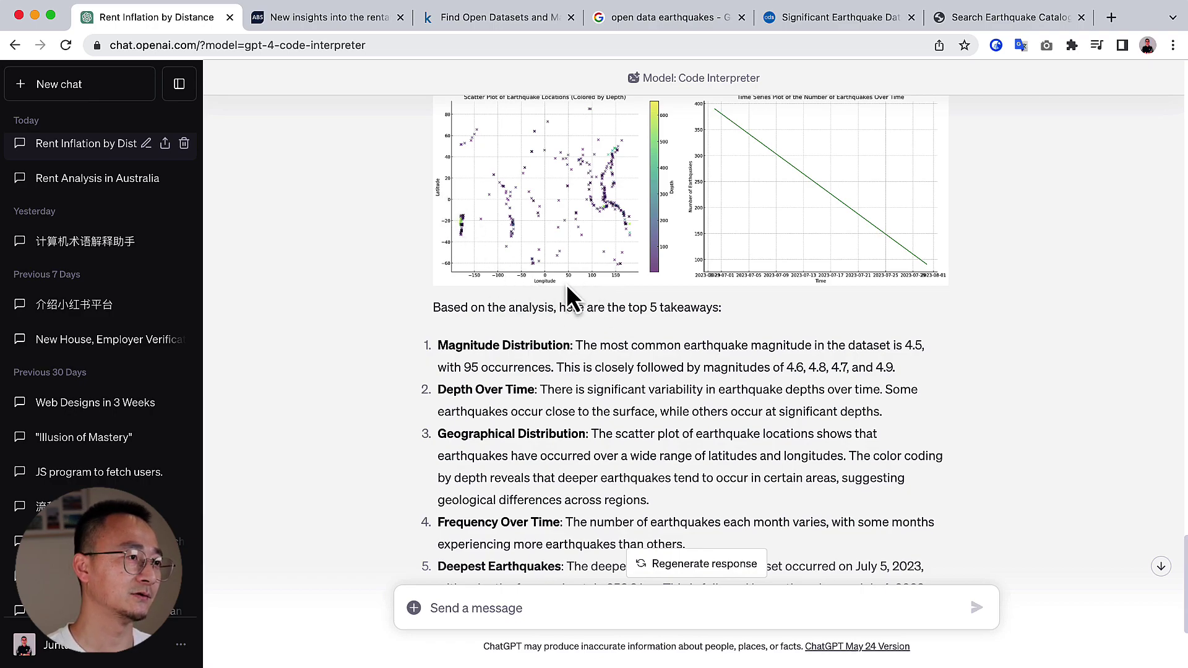
scroll(570, 201, "down", 4)
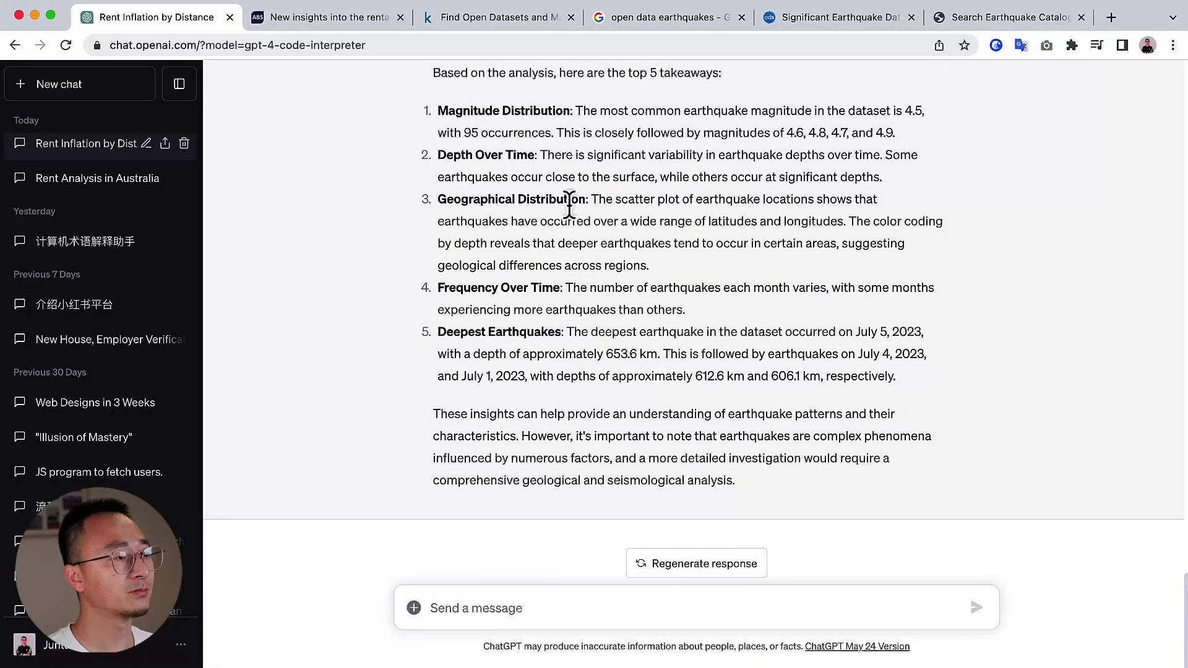
Send the request 'please visualise the earthquakes on top of a glob map'.
left_click(533, 607)
type("can")
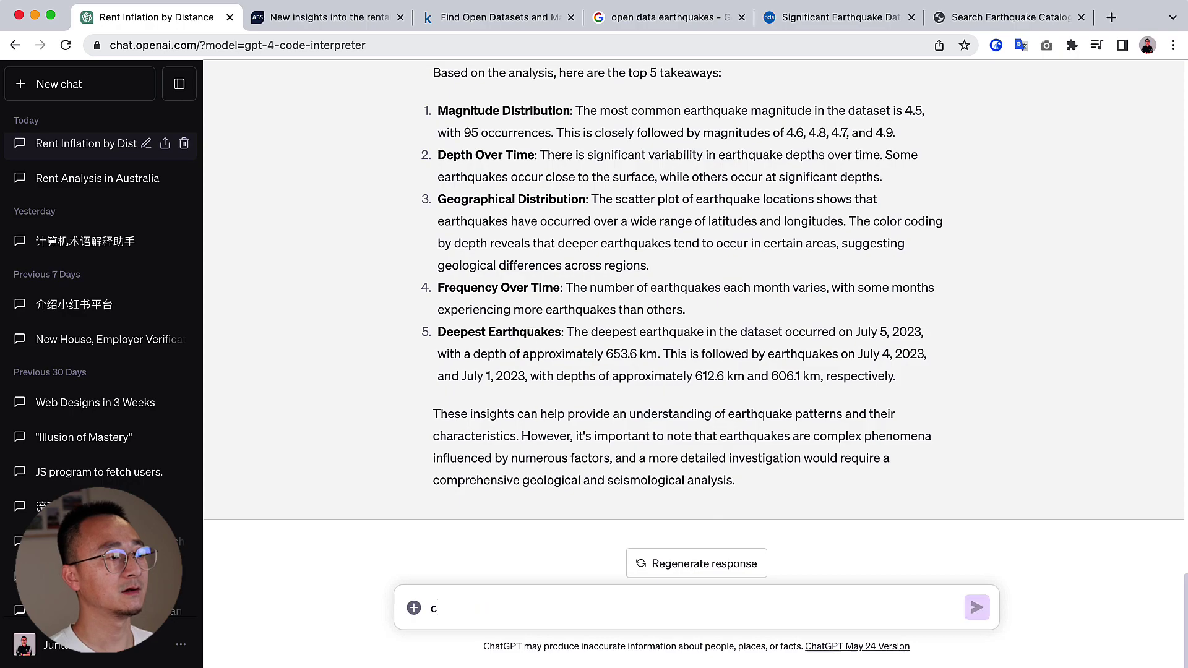
key("BackSpace")
key("BackSpace")
key("BackSpace")
key("BackSpace")
type("pola")
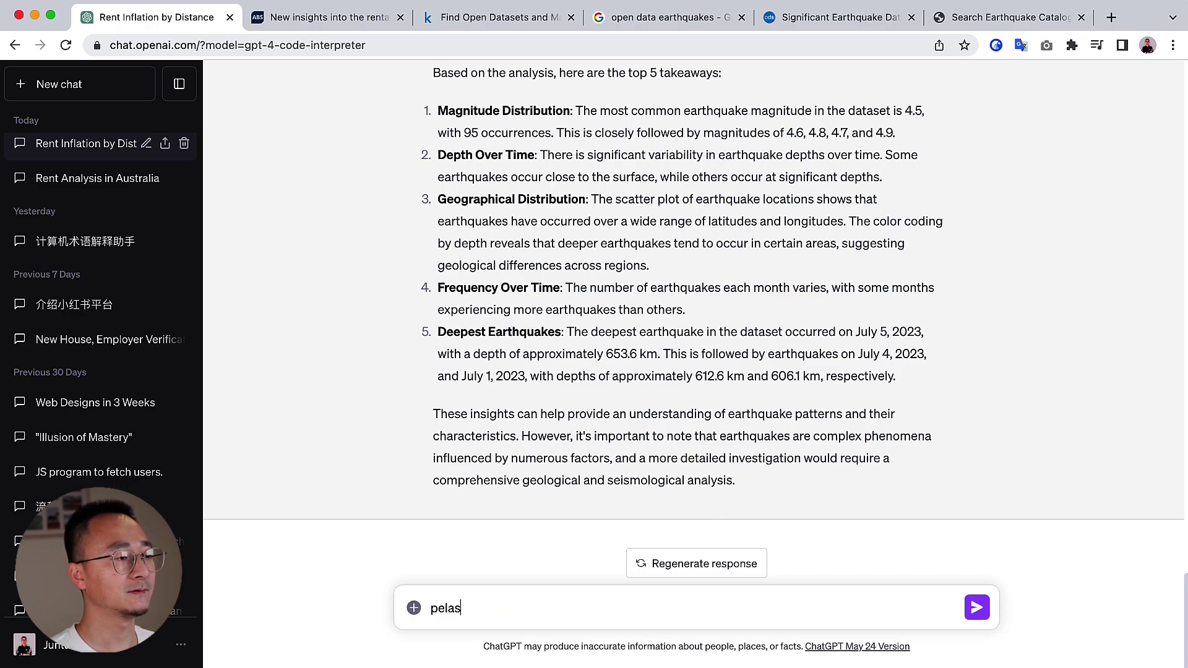
key("BackSpace")
key("BackSpace")
key("BackSpace")
key("BackSpace")
type("please visuali")
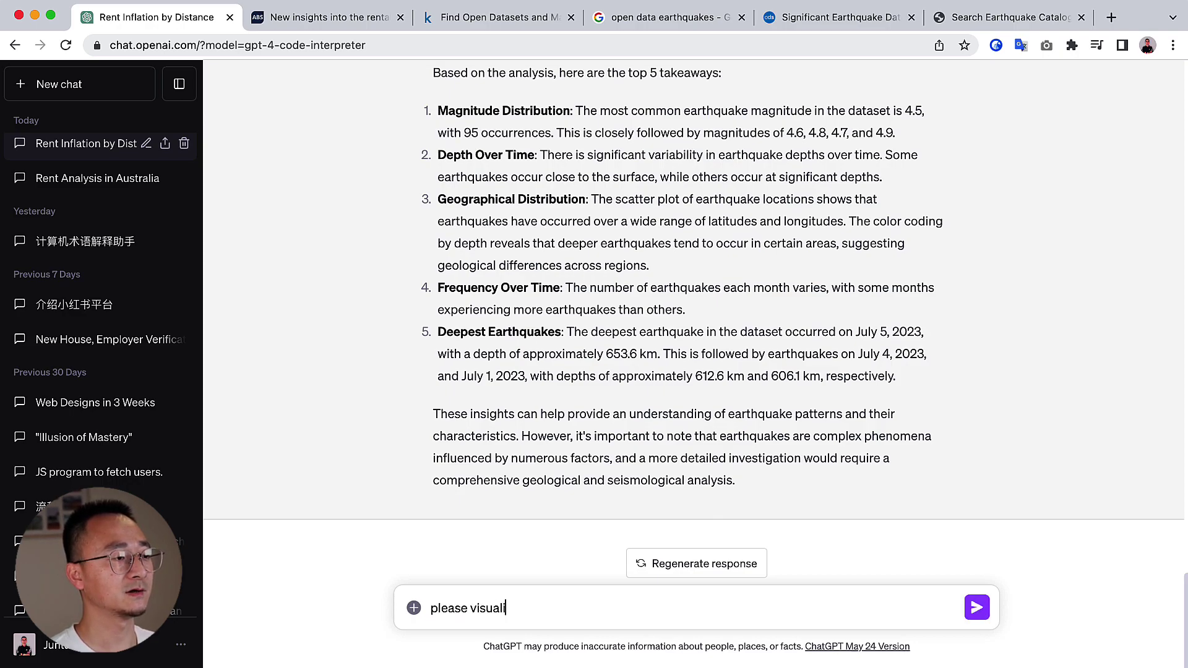
type("se the earthq")
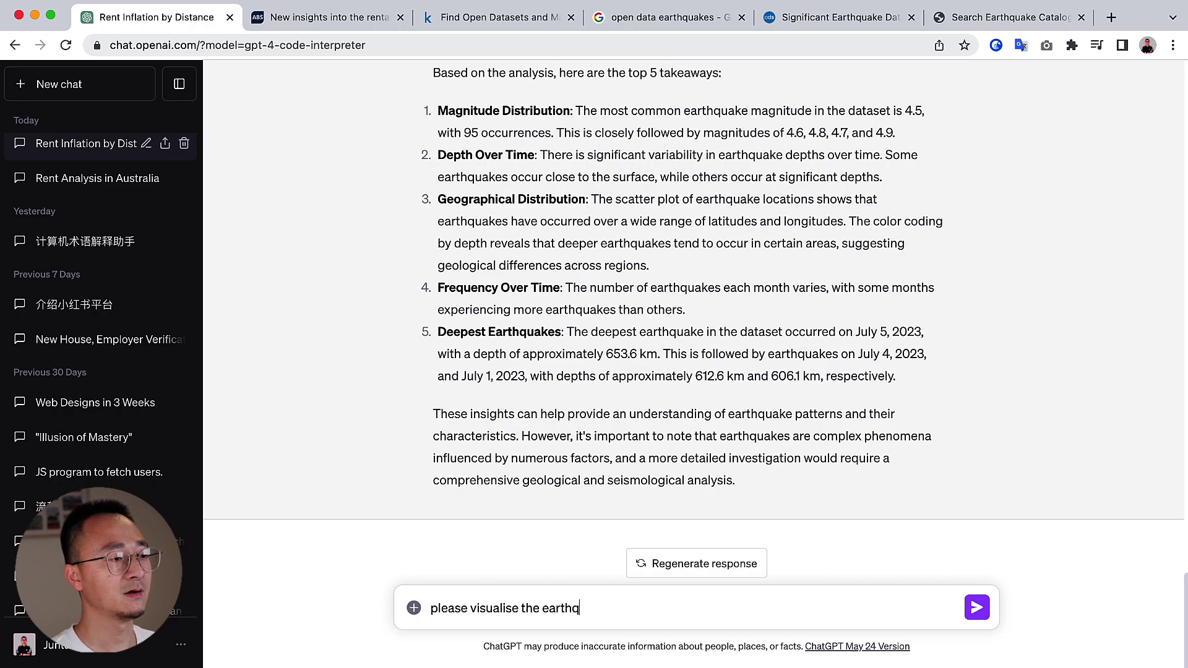
type("ueak")
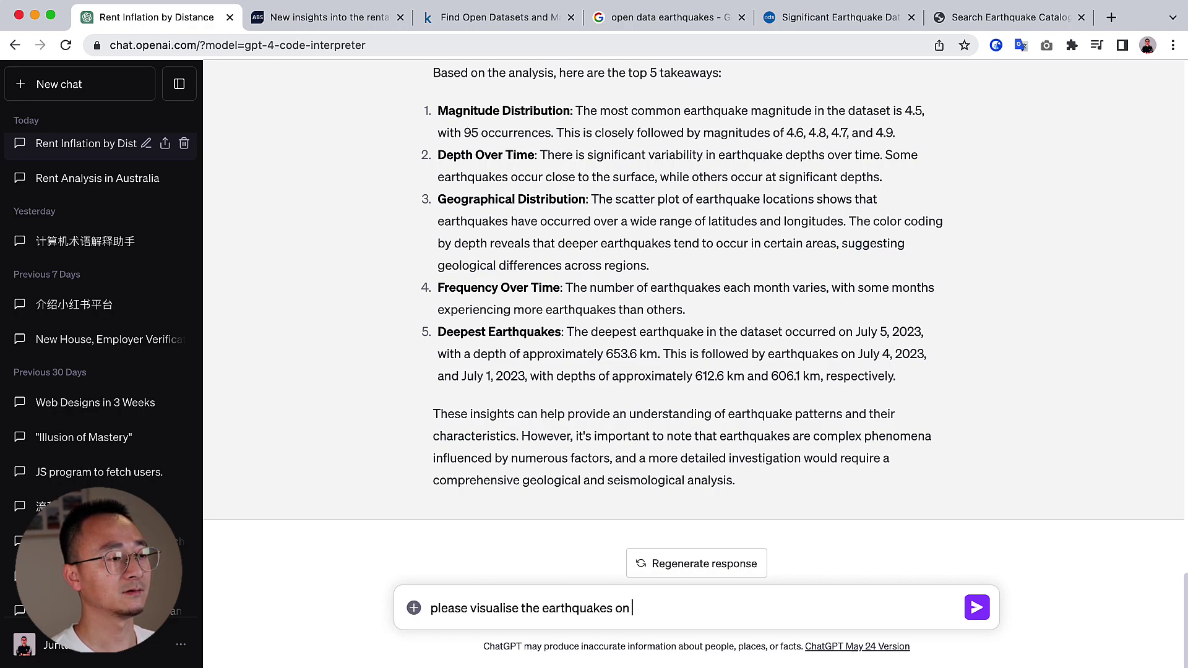
type("s on top of a m")
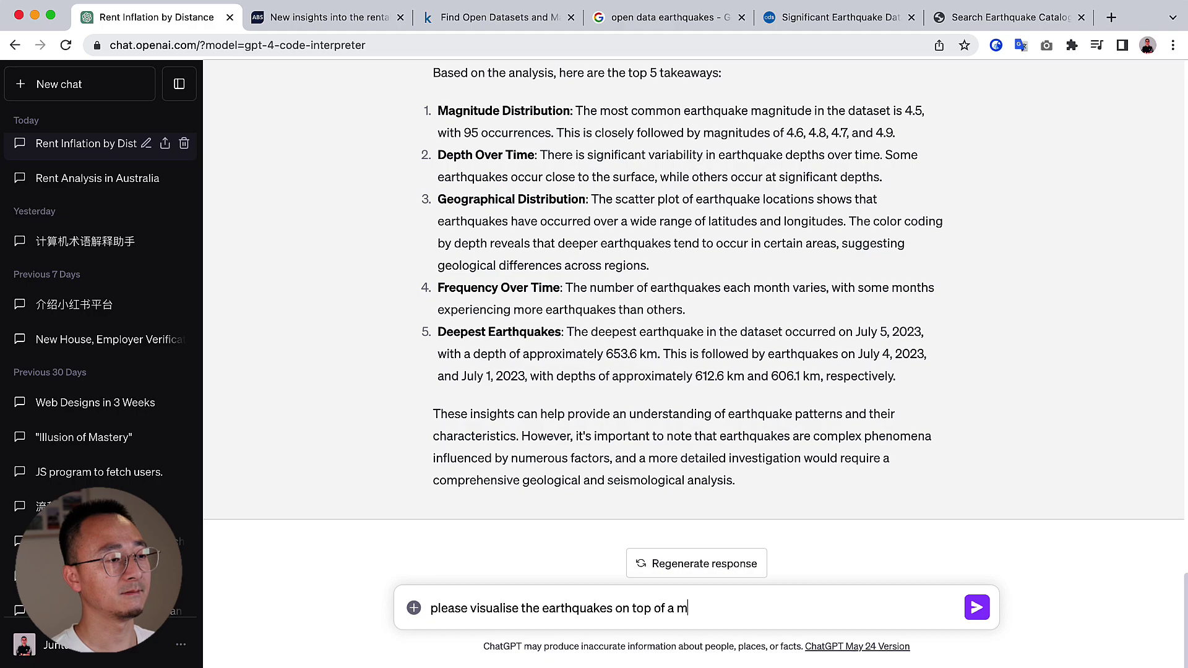
type("p")
key("Left")
key("Left")
key("Left")
type("glob")
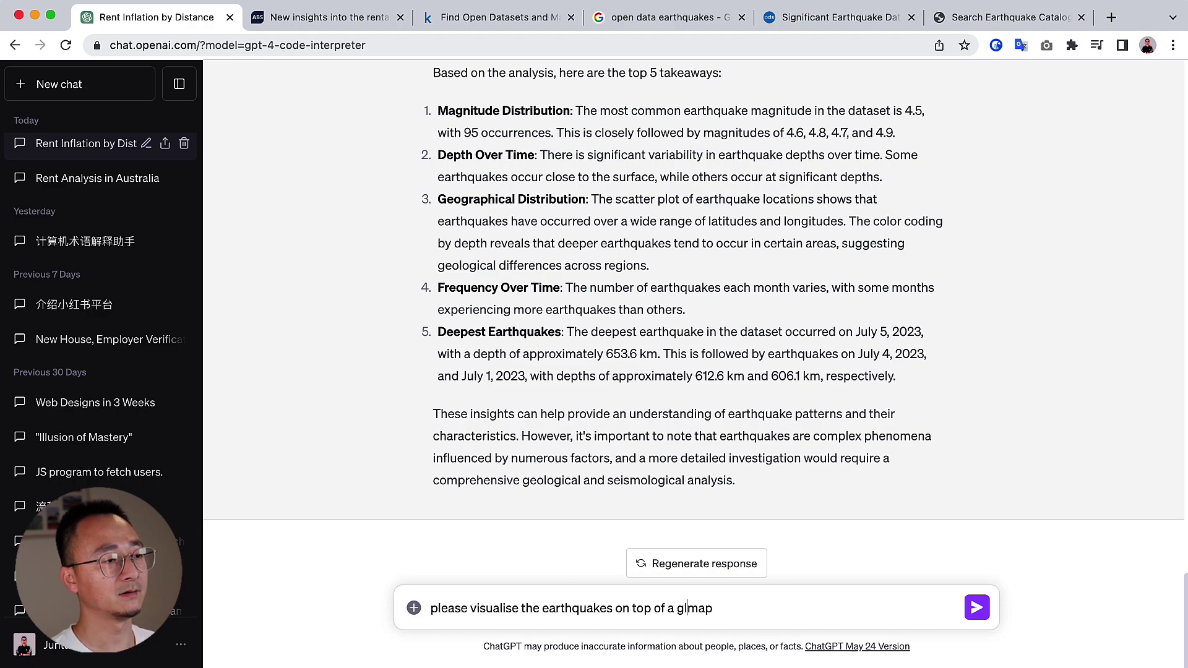
key("Return")
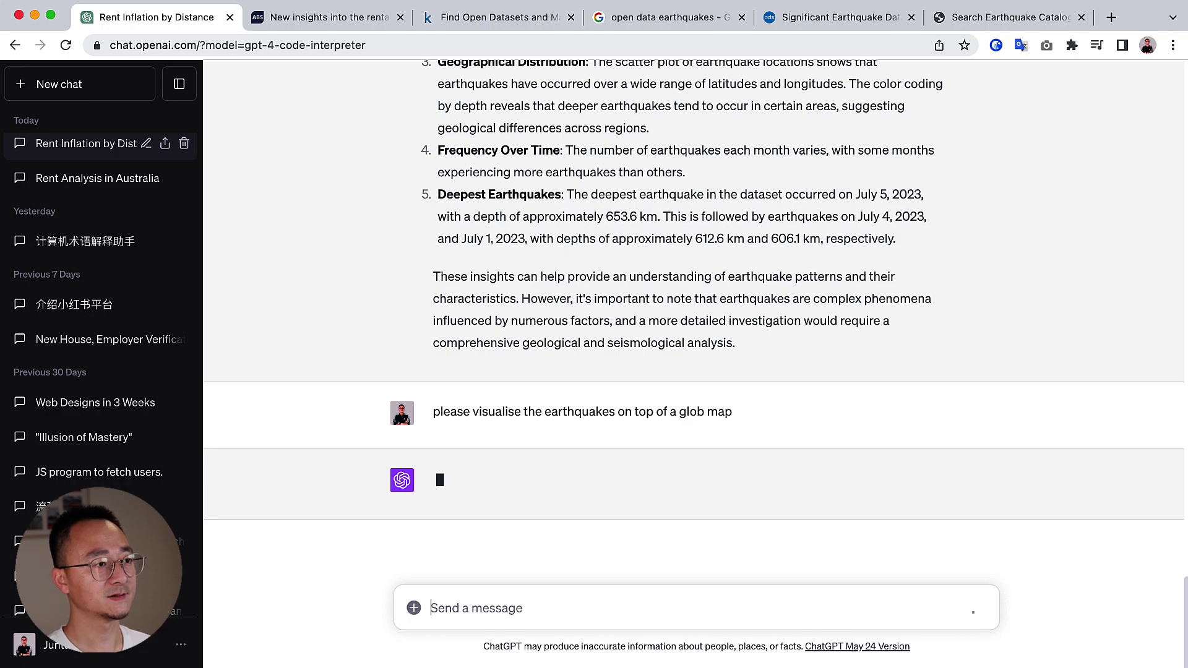
Scroll through the 'Earthquakes Around the World' map, which is coloured by depth.
scroll(611, 487, "up", 2)
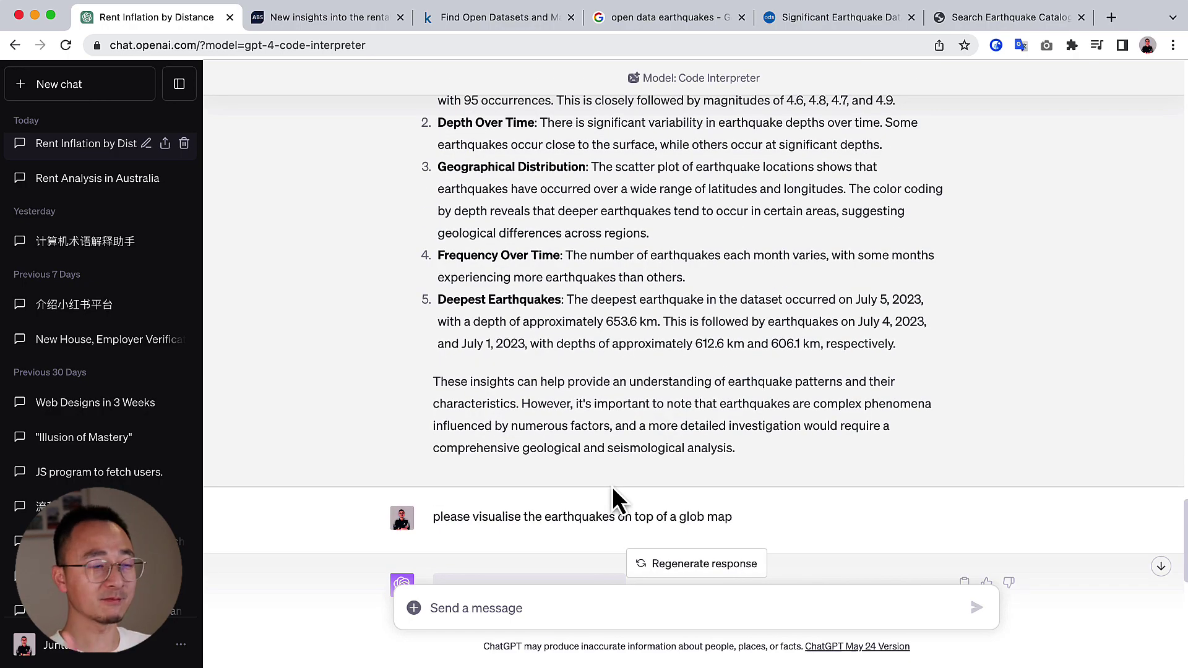
scroll(612, 486, "down", 8)
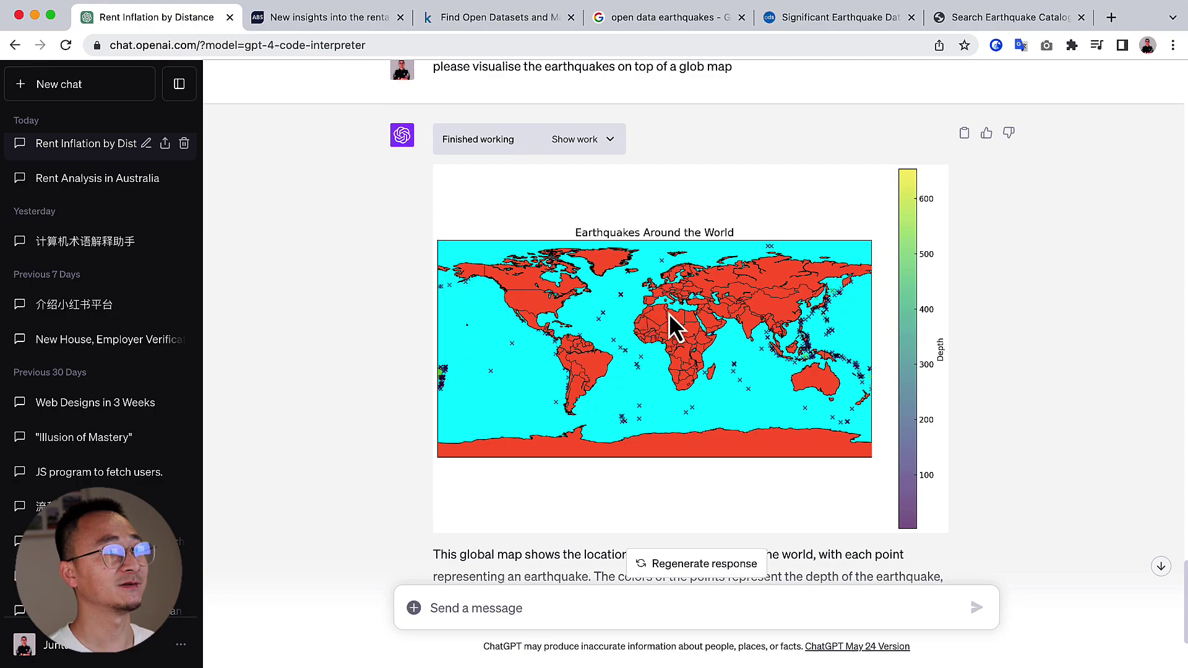
scroll(548, 316, "up", 1)
scroll(650, 310, "down", 1)
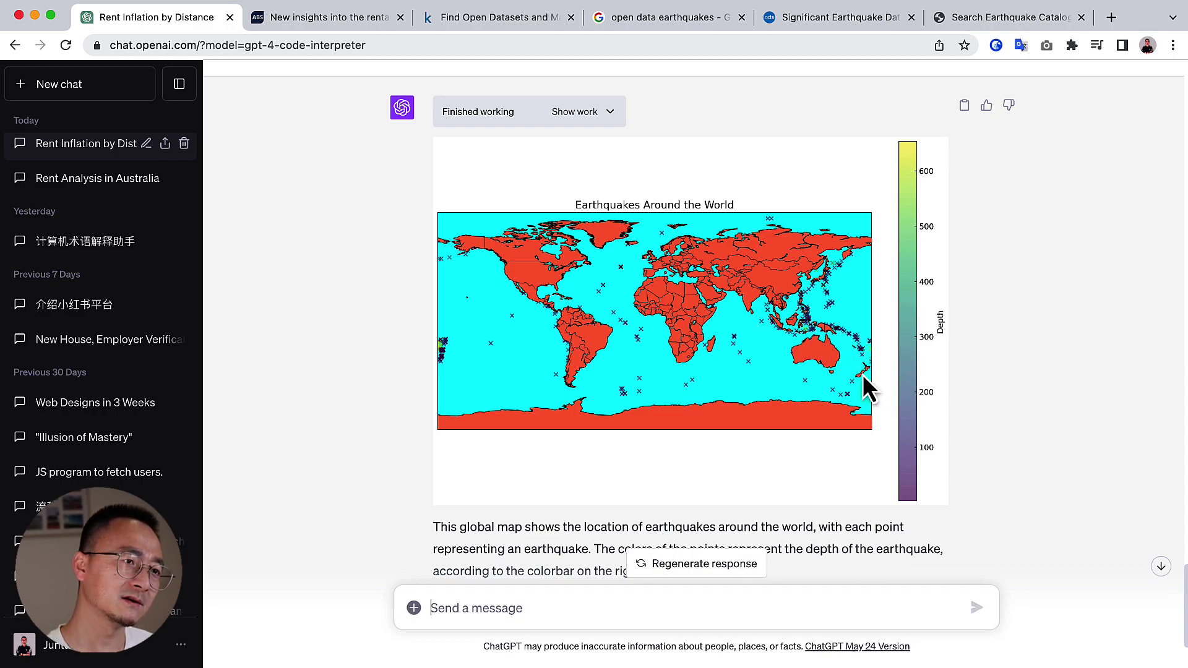
scroll(785, 403, "down", 1)
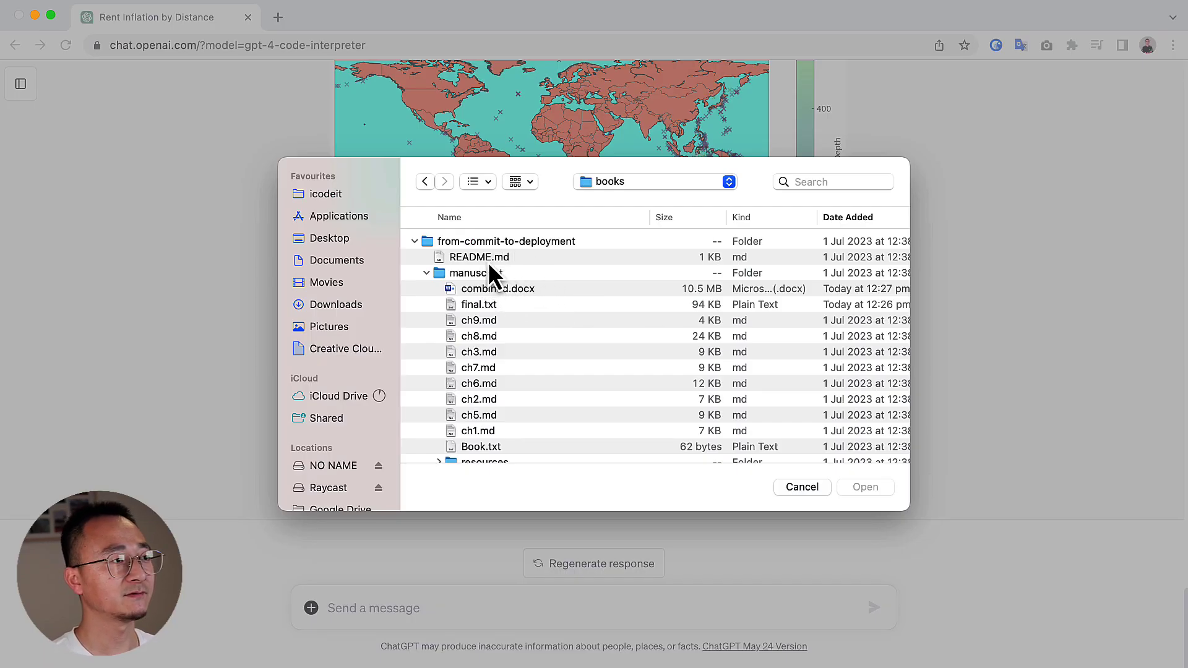
Attach combined.docx and ask for a book summary, its intended readers and key features.
left_click(551, 292)
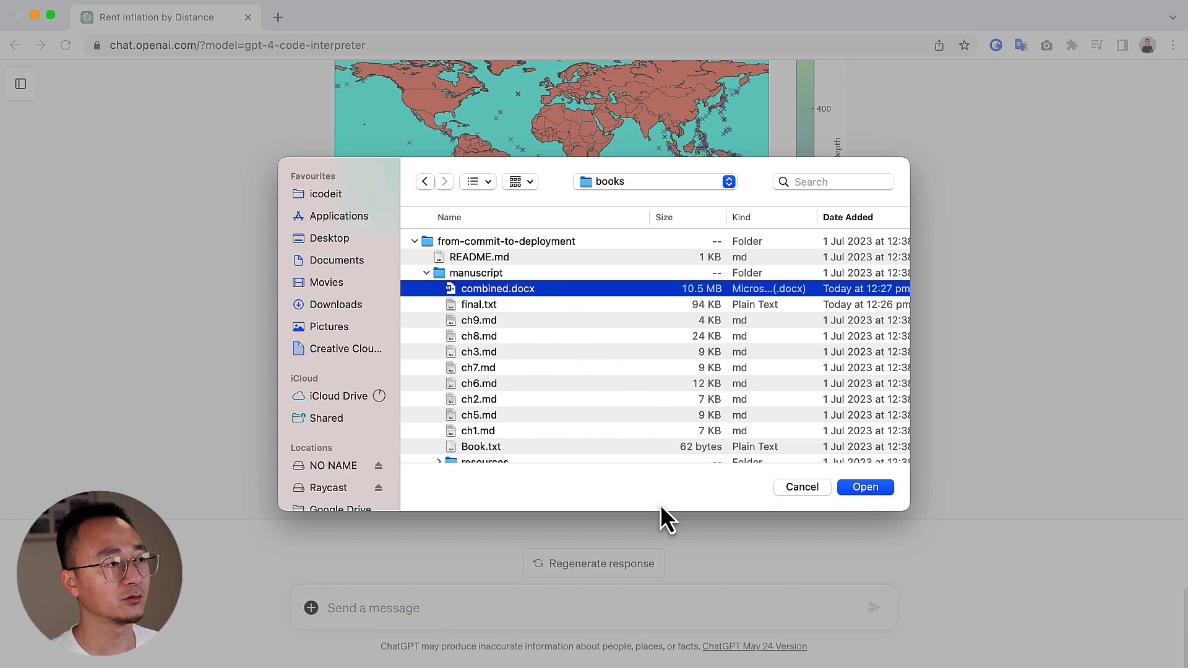
key("Return")
type("parse")
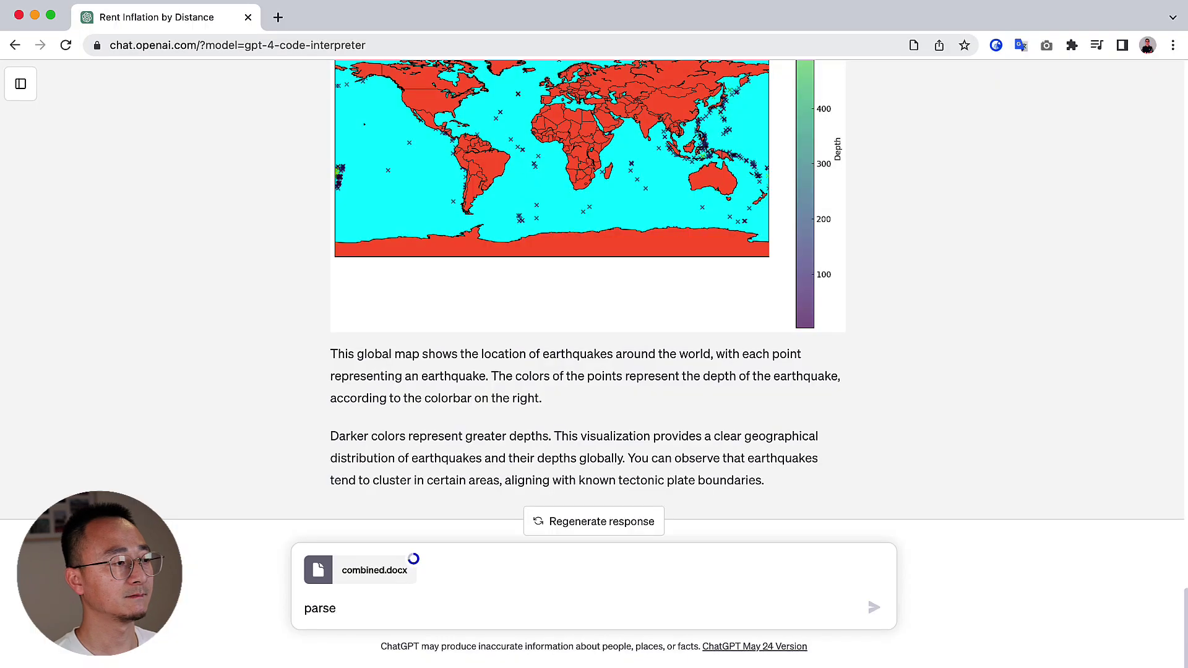
type(" the book, ")
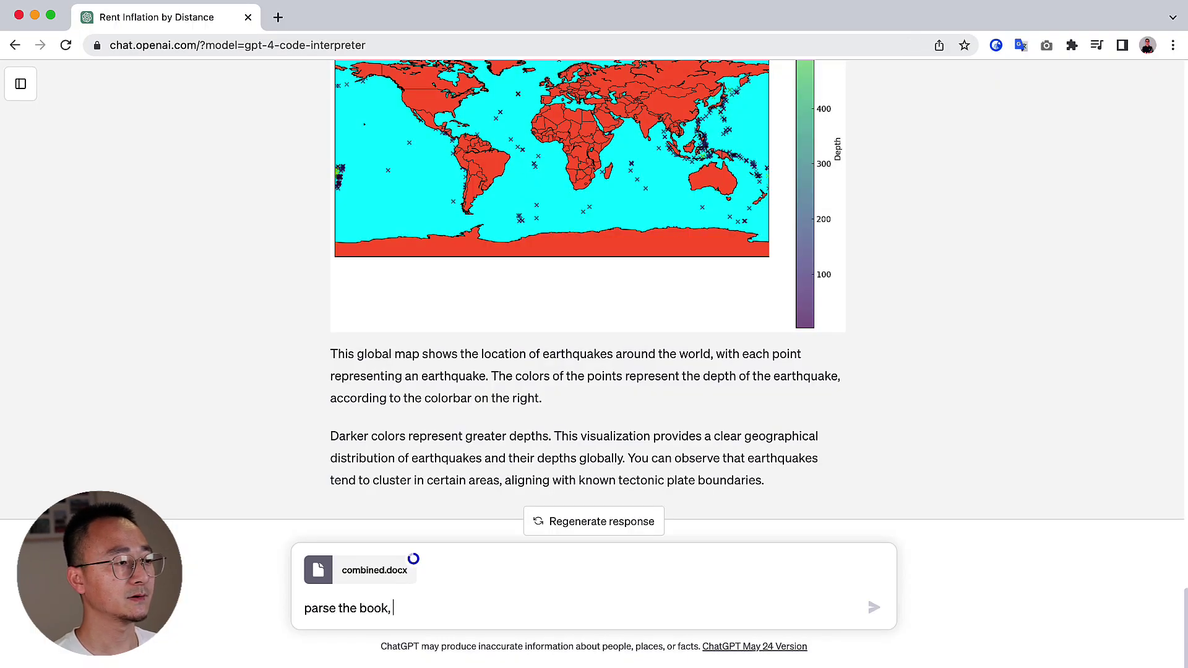
type("and give me")
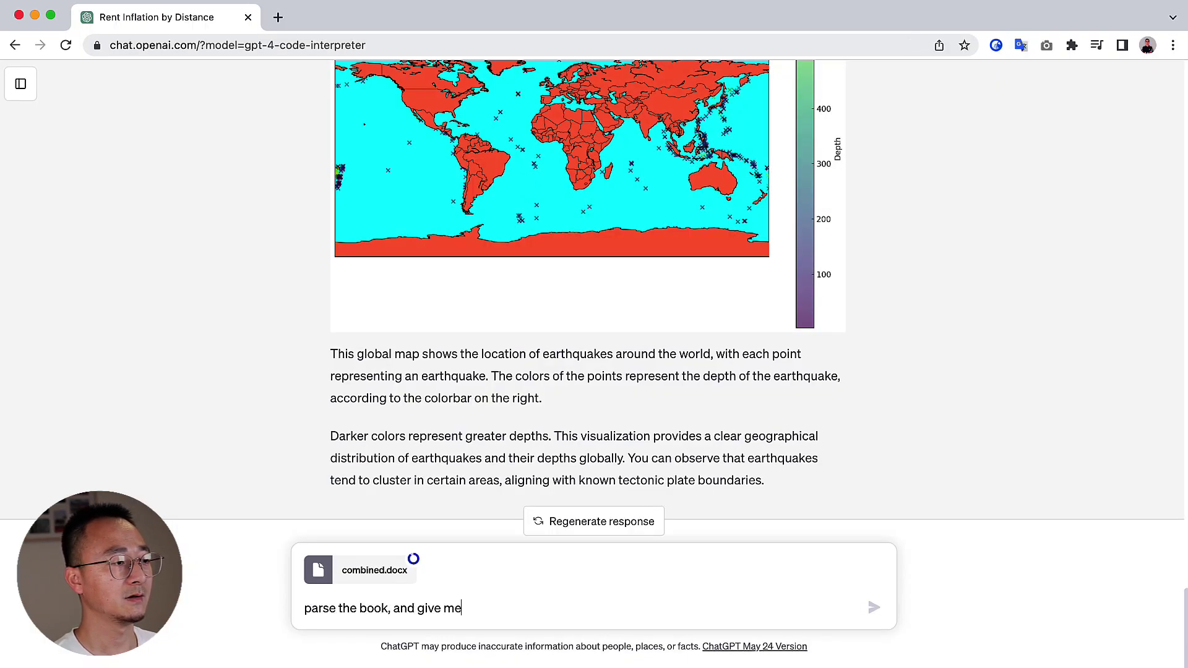
type(" a sum")
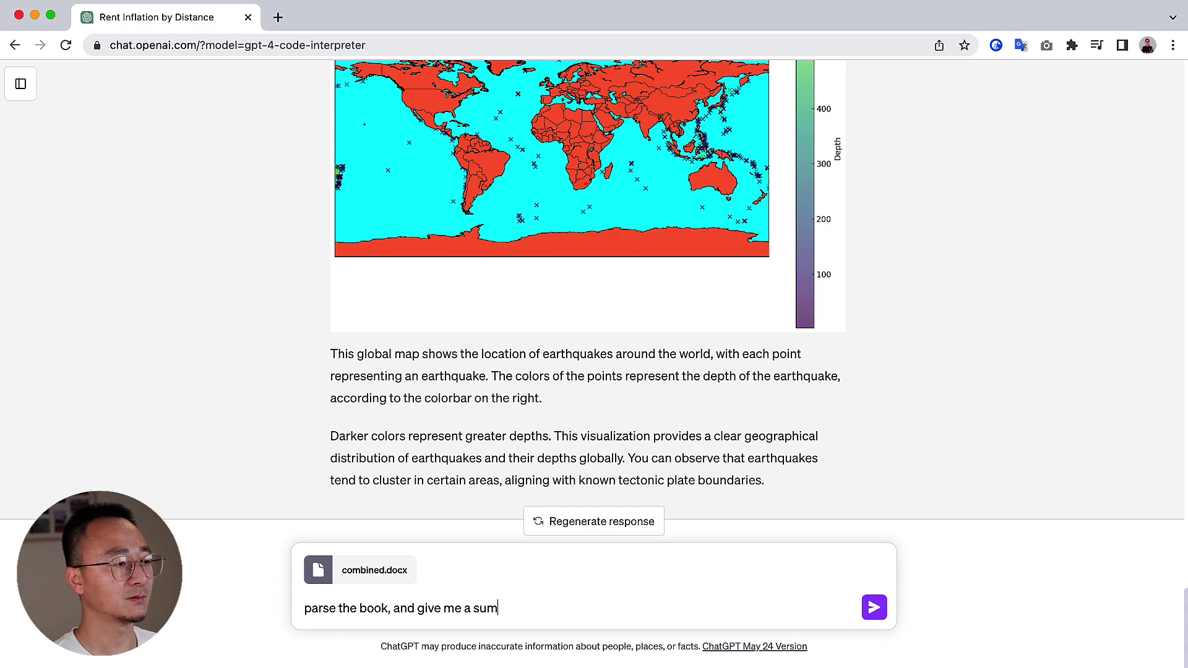
type("mary, show me wh")
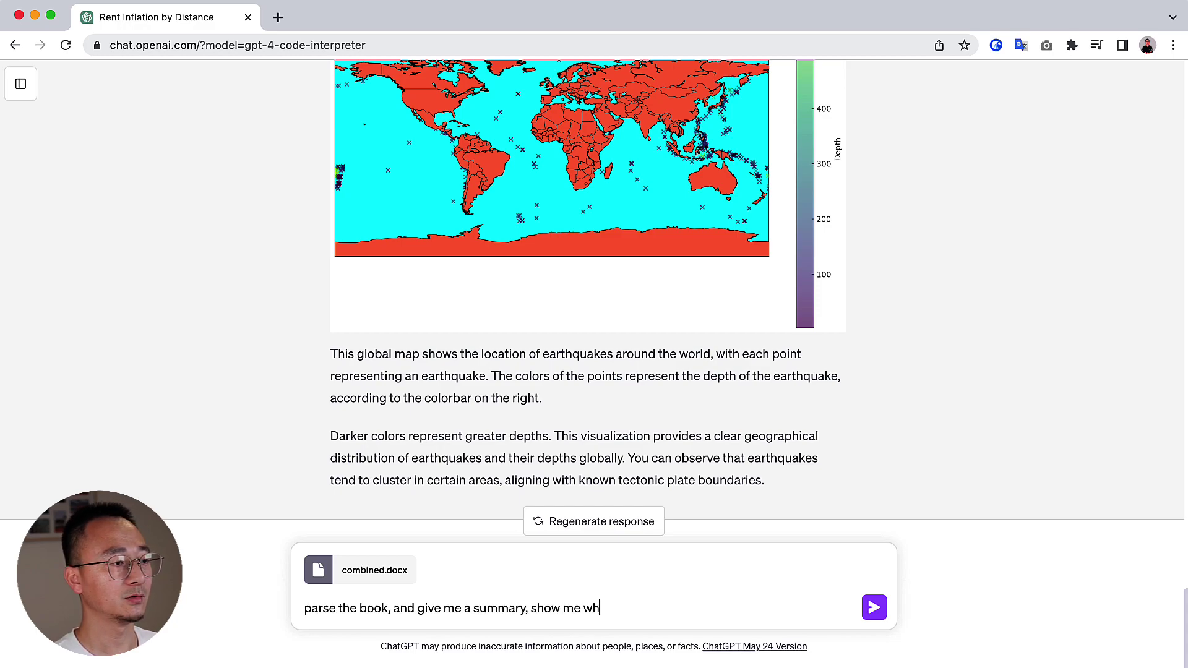
type("o should read ")
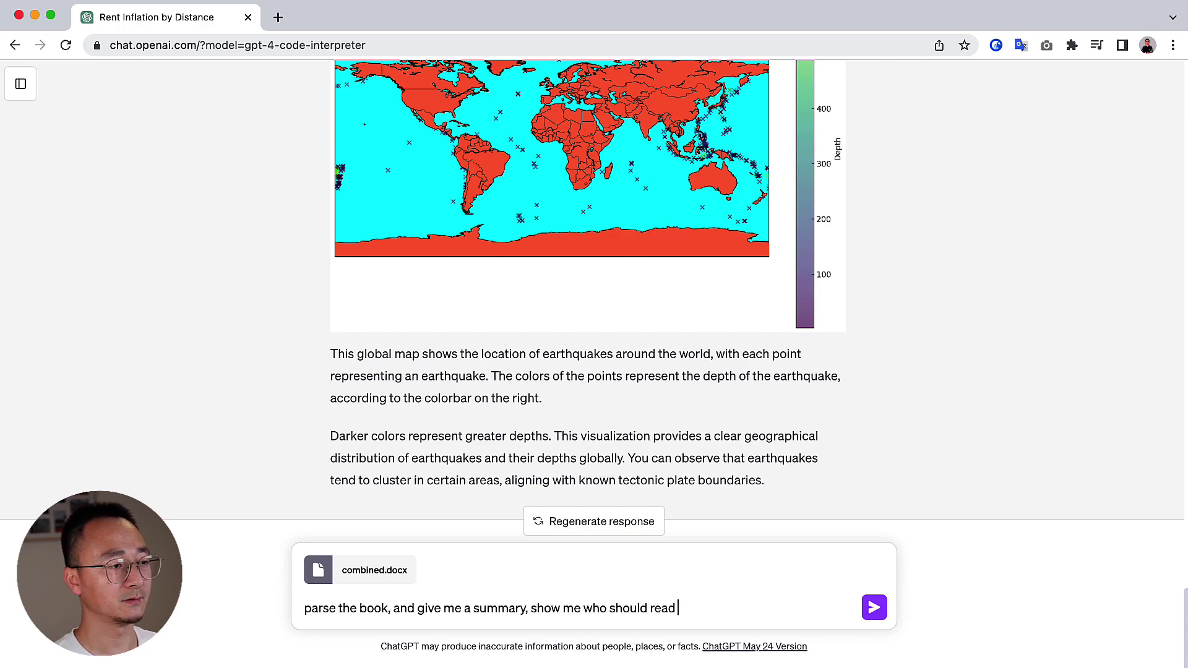
type("the book, ")
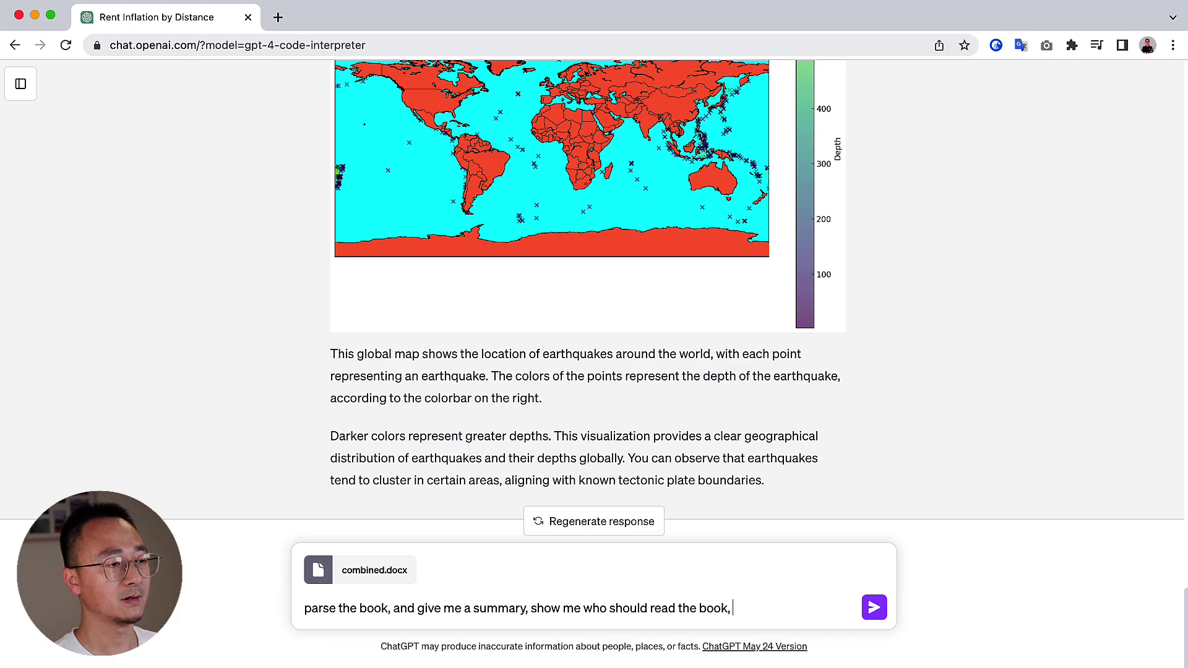
type("and the key fe")
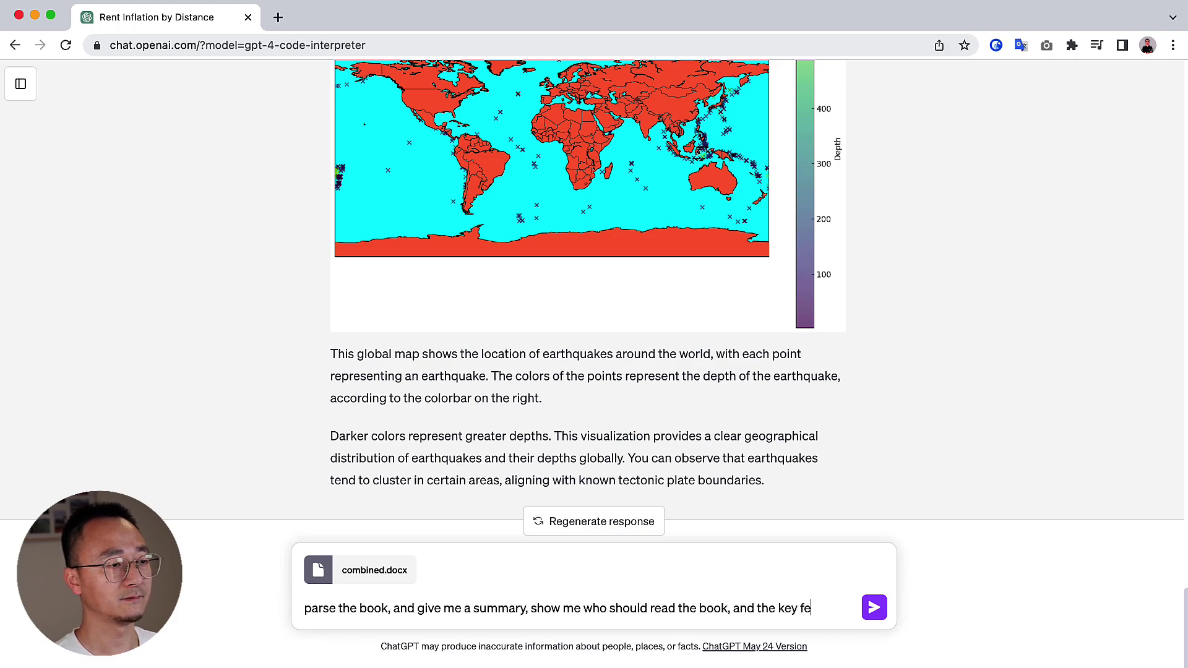
type("atures of the book")
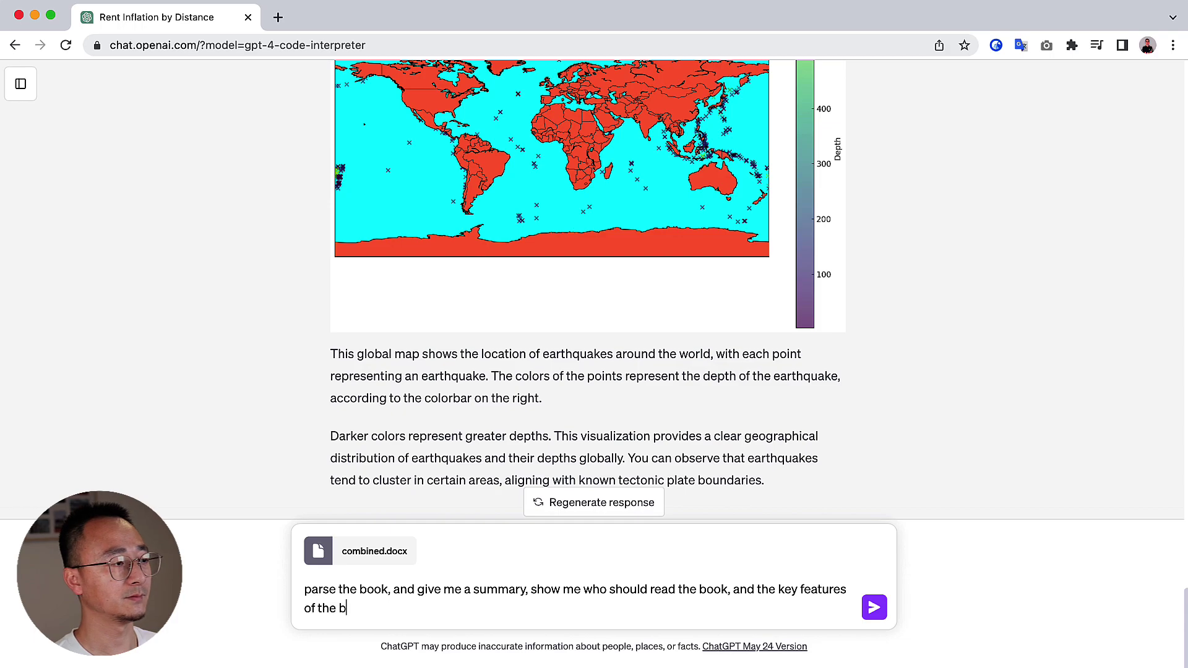
type(".")
key("Return")
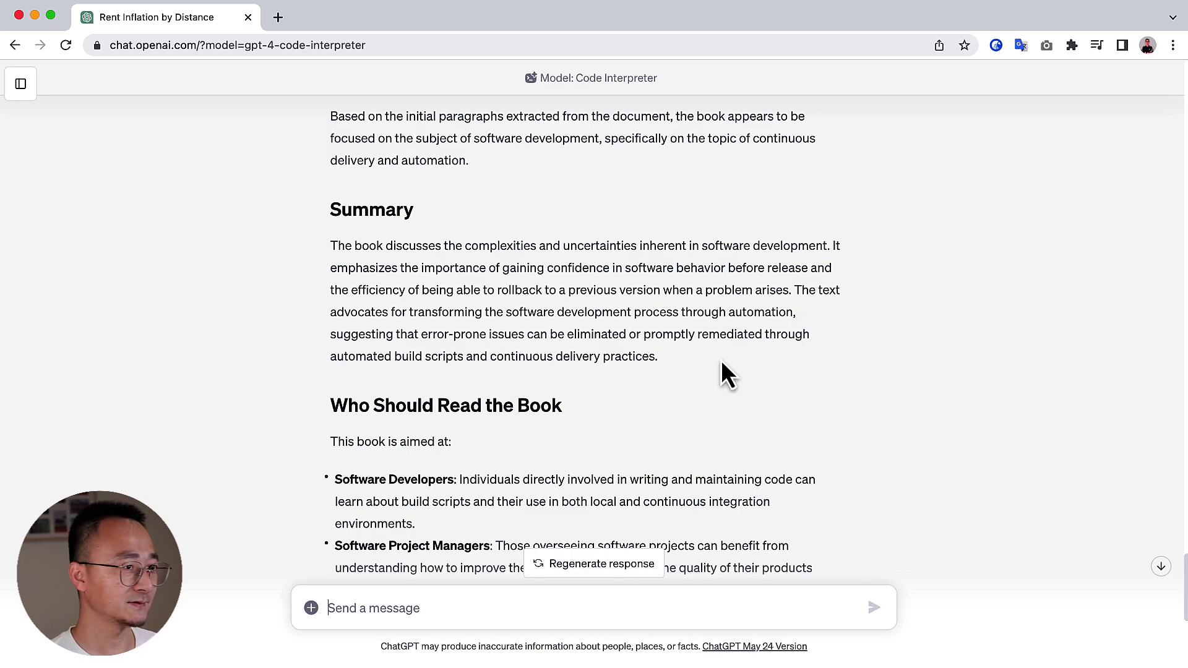
scroll(721, 361, "down", 4)
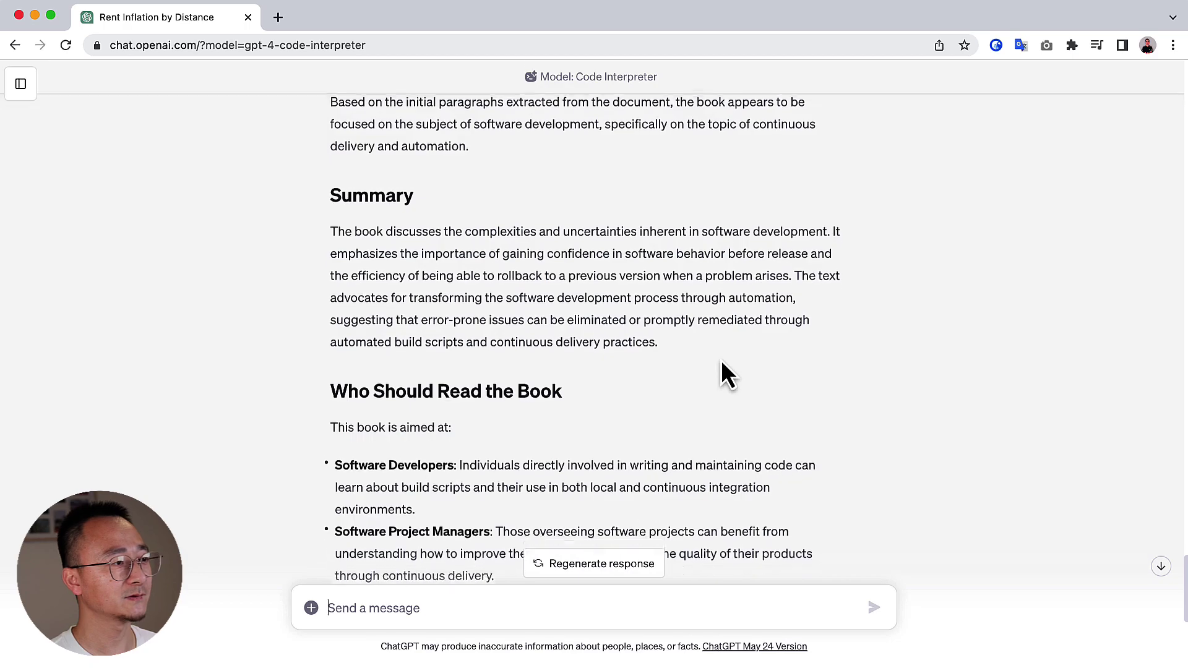
scroll(644, 321, "down", 1)
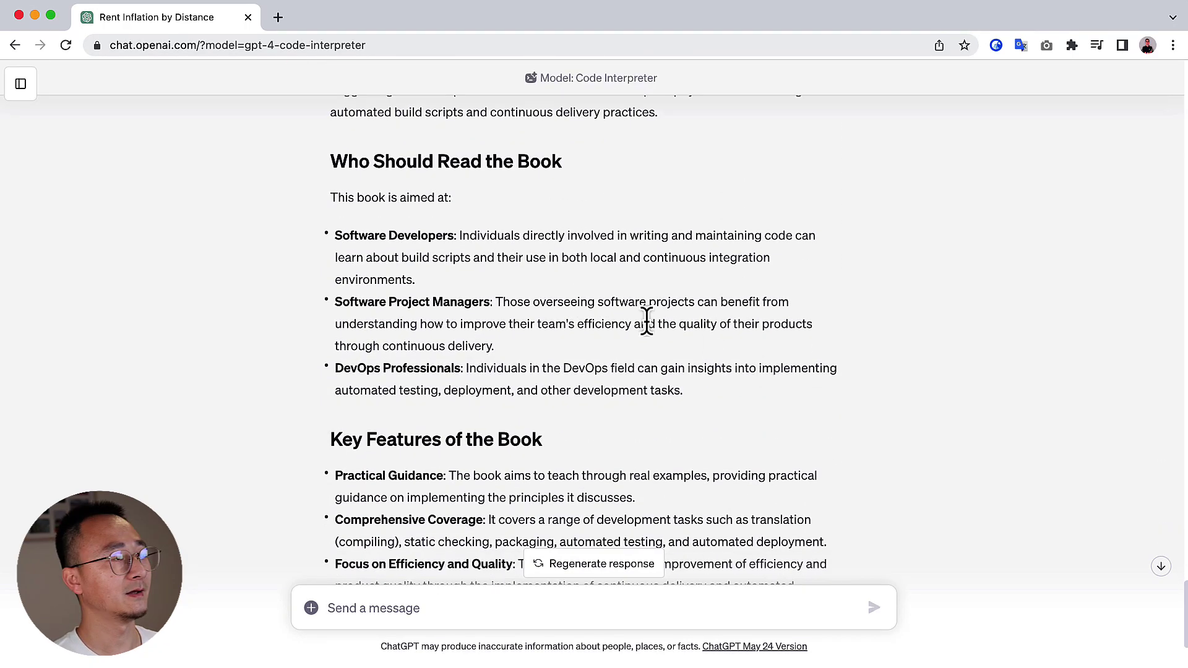
left_click_drag(739, 405, 663, 168)
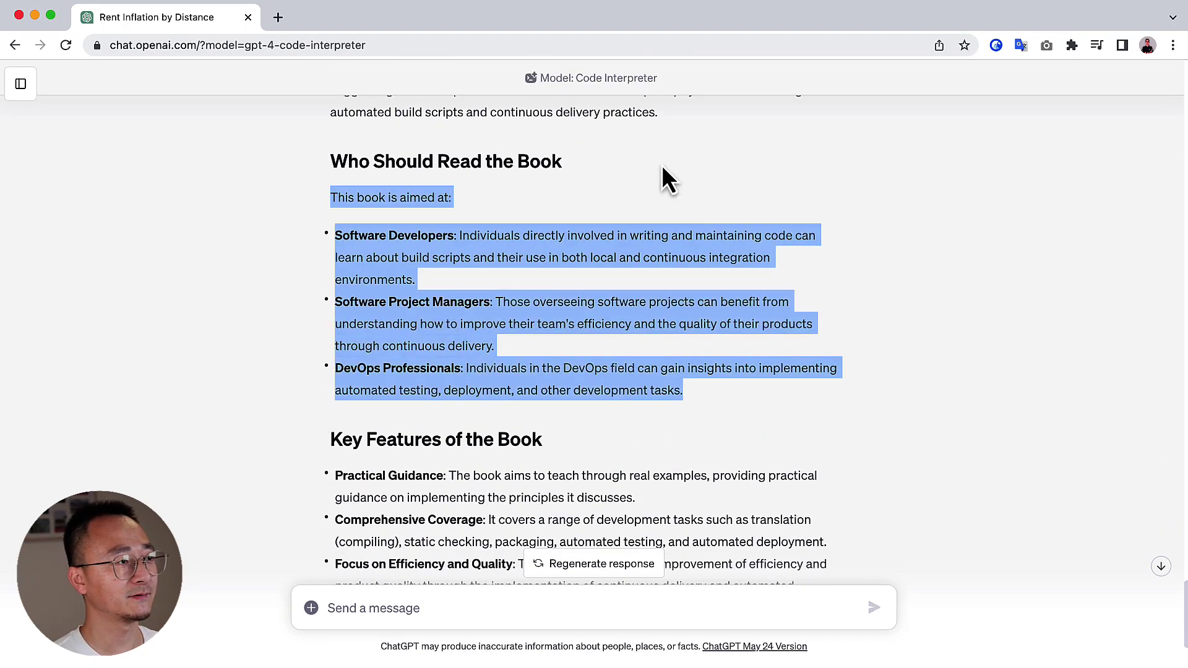
left_click(758, 222)
left_click_drag(478, 285, 437, 211)
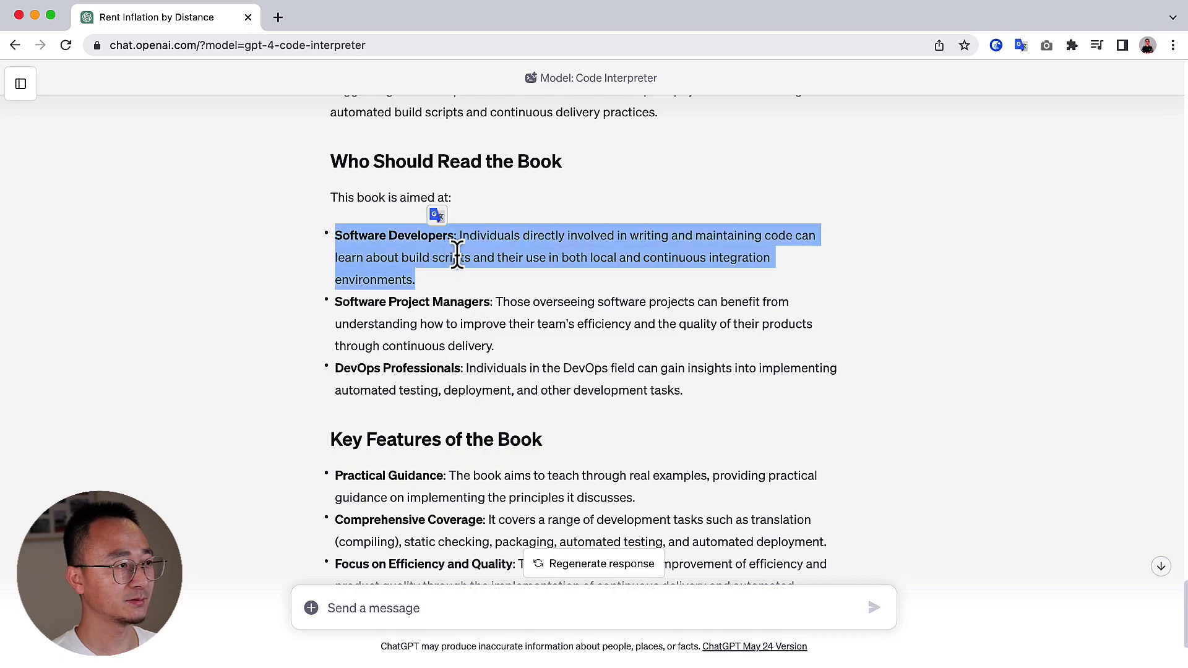
left_click_drag(390, 302, 523, 303)
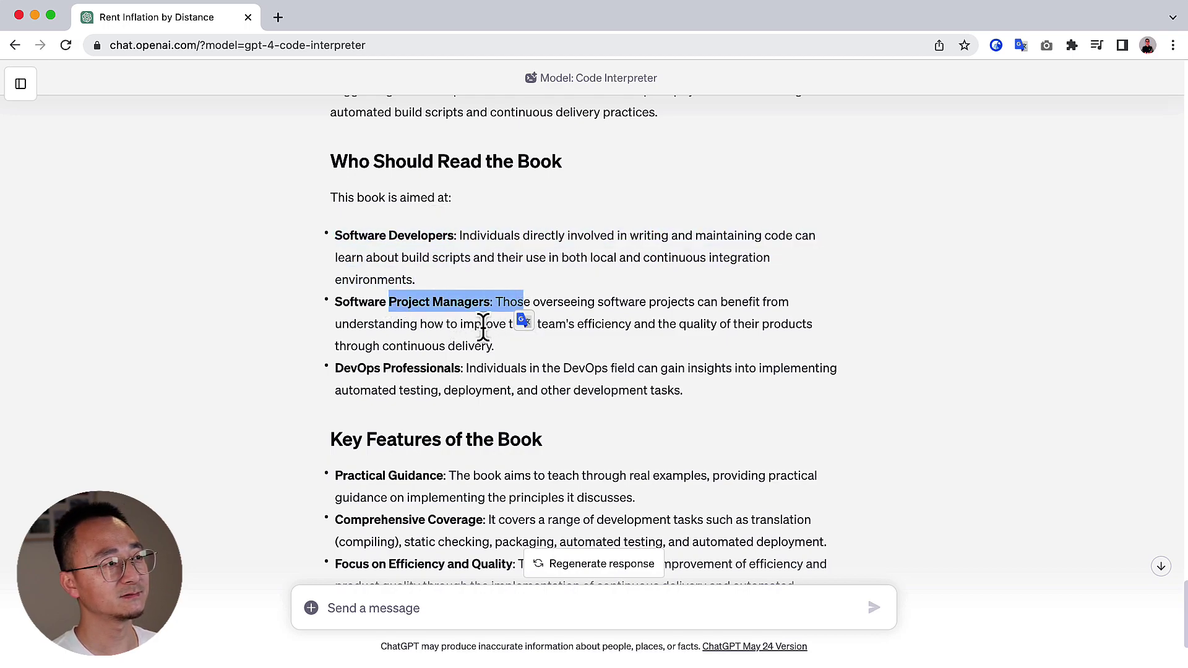
triple_click(655, 339)
left_click(663, 352)
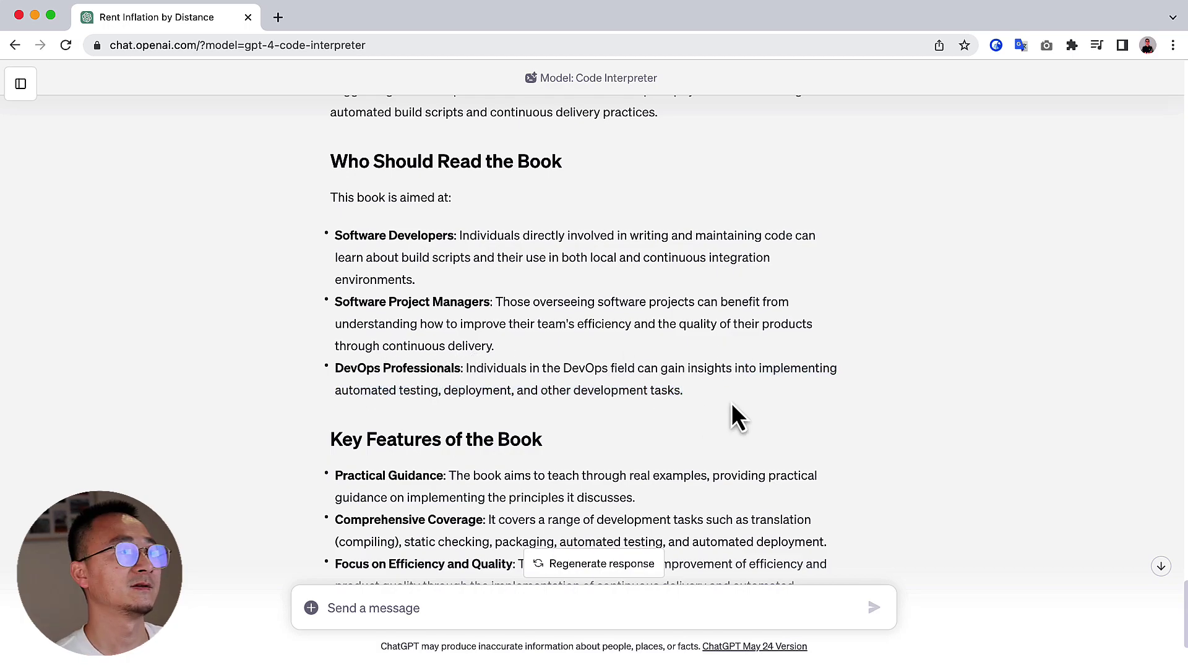
scroll(720, 402, "down", 5)
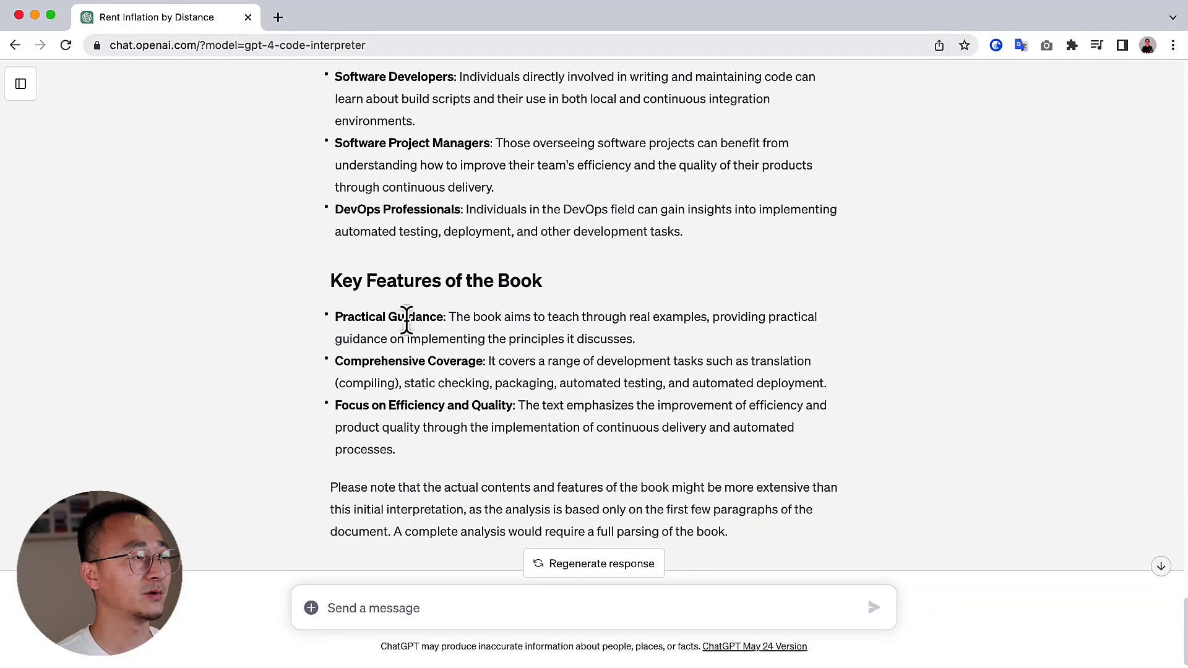
left_click_drag(483, 361, 333, 365)
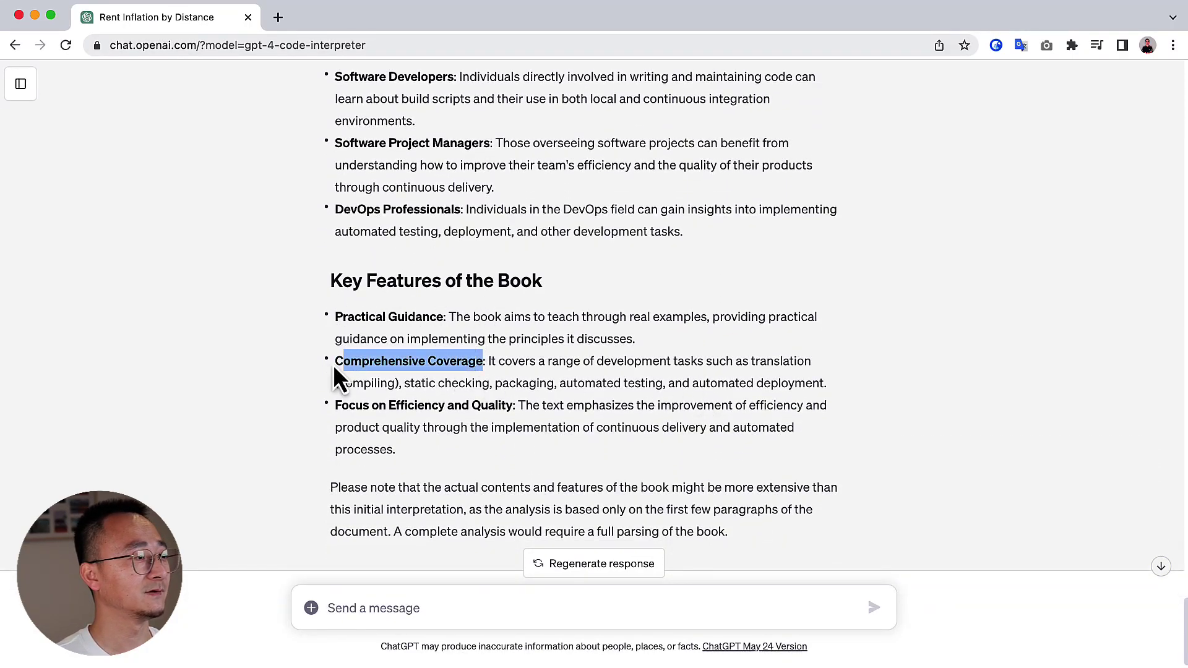
left_click(372, 378)
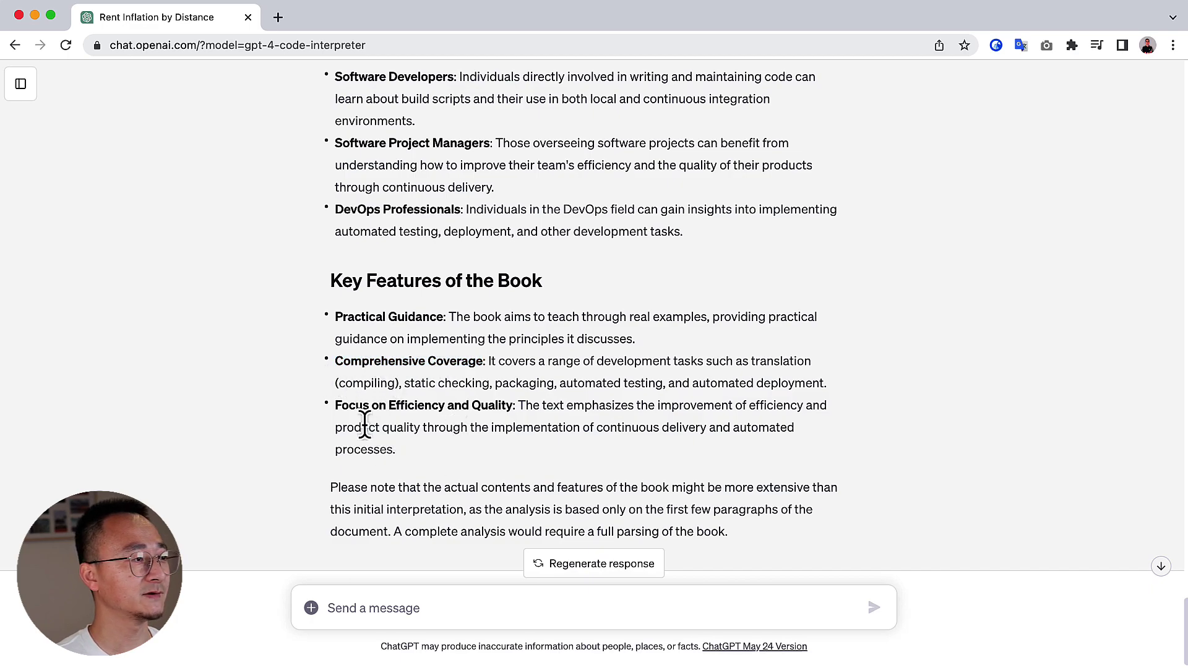
scroll(507, 414, "down", 2)
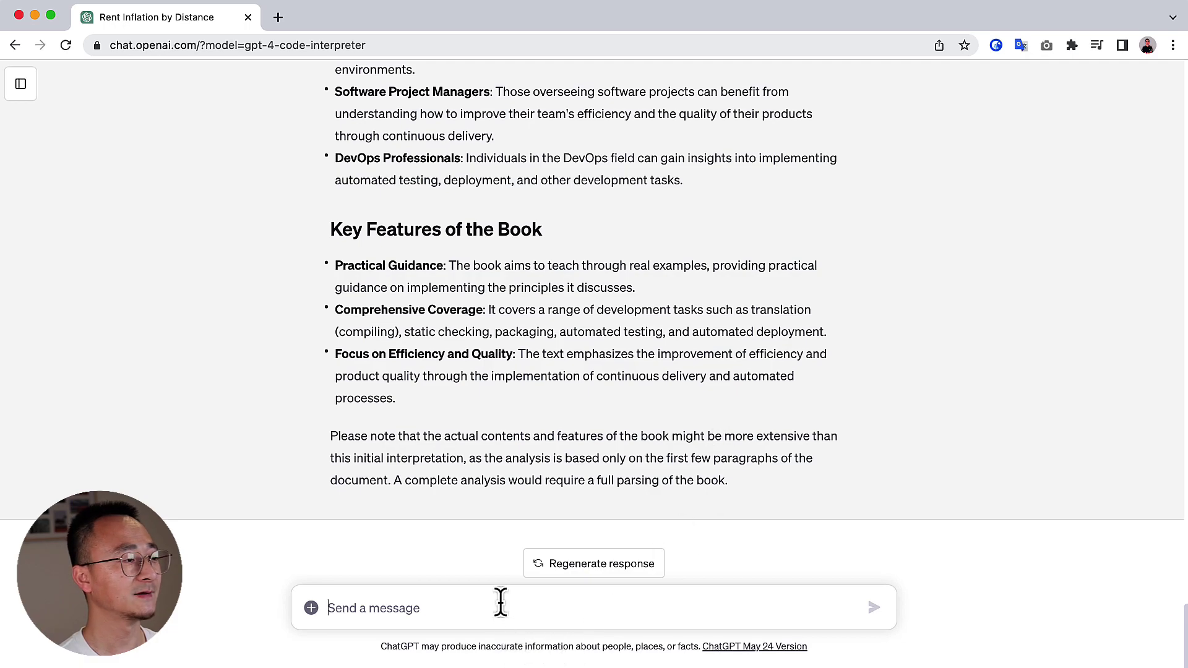
Send 'can you give me some suggestions to make it more user friendly'.
type("ca")
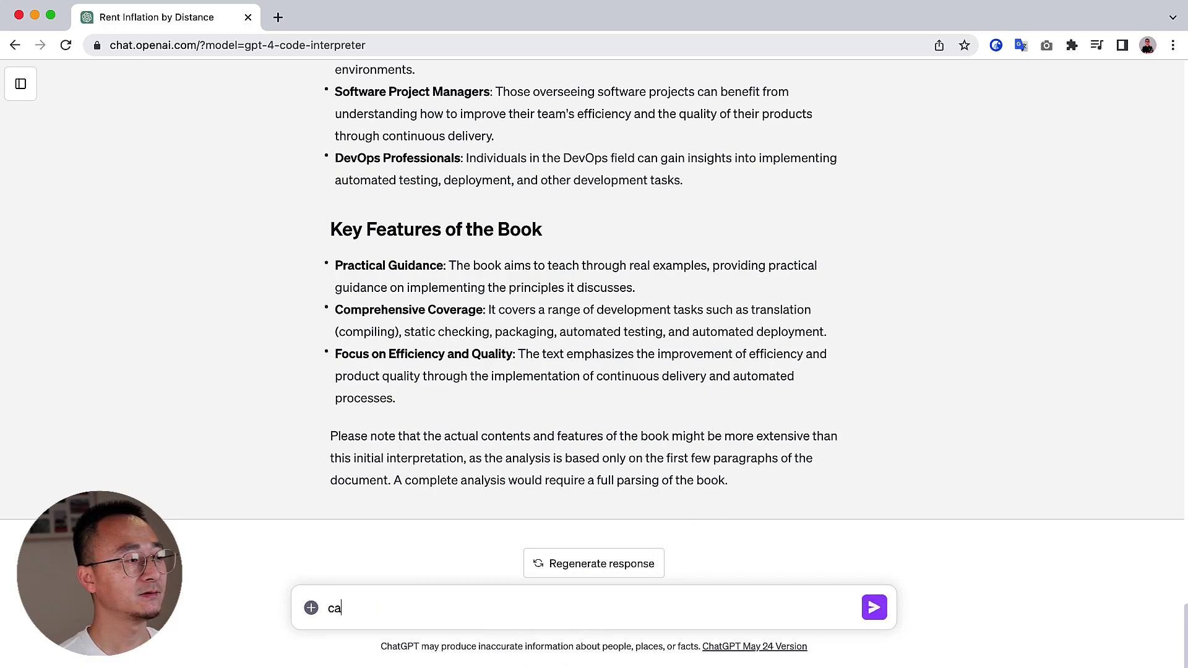
type("n you give me s")
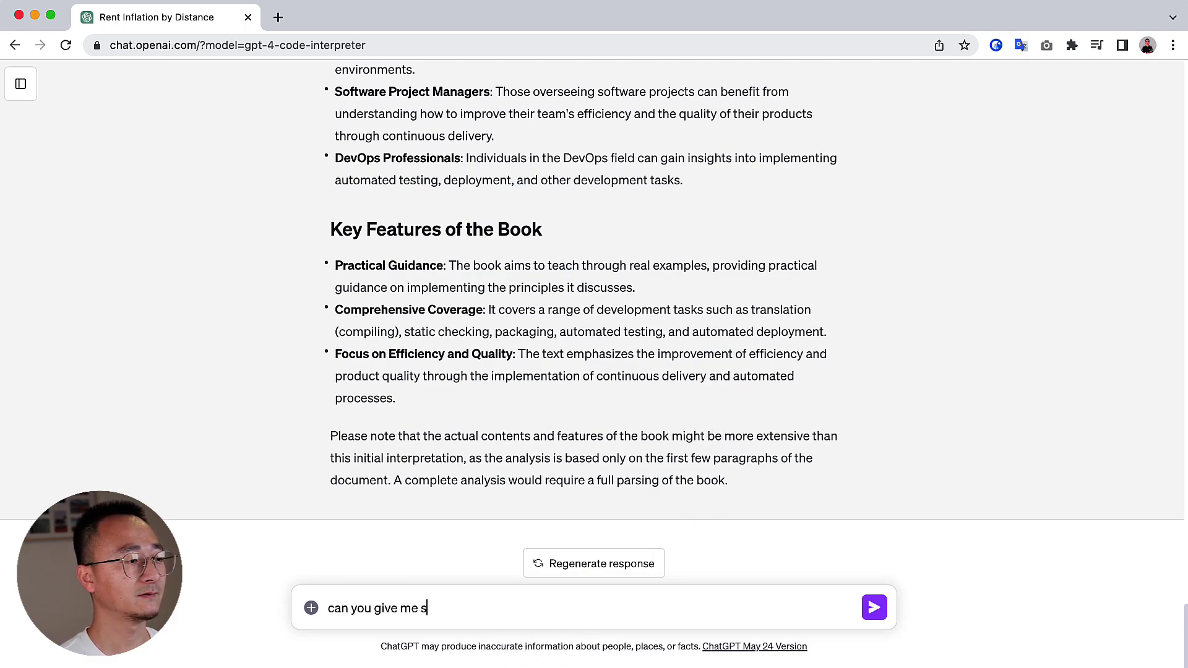
type("ome suggestions ")
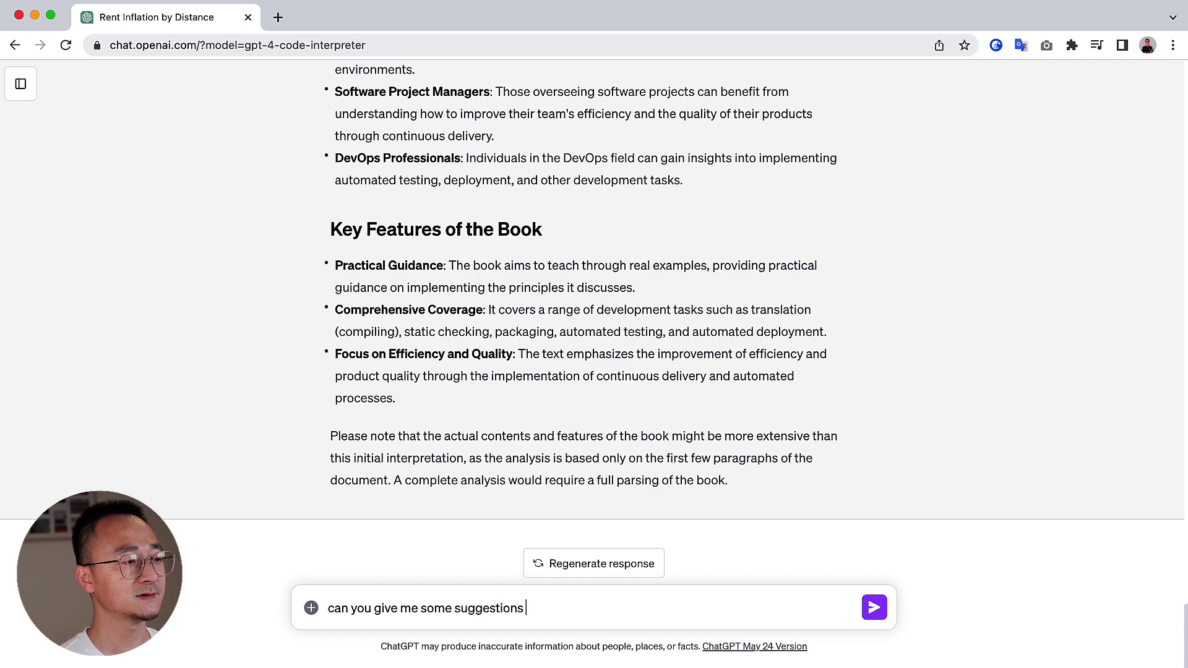
type("to make it more")
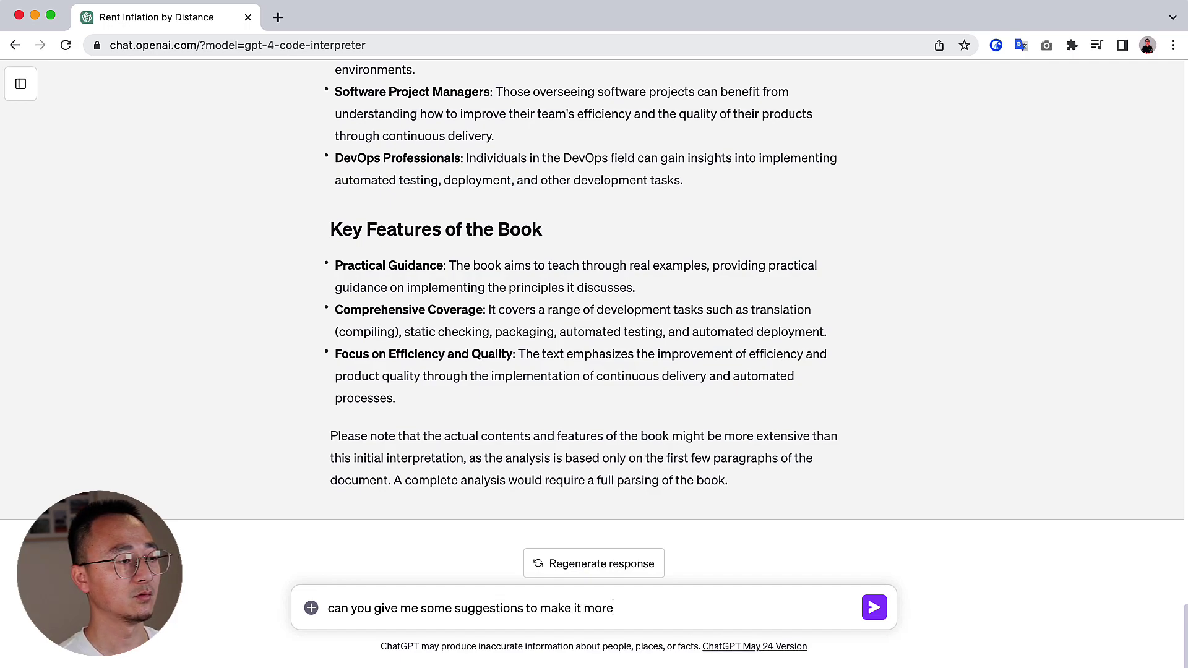
type(" use")
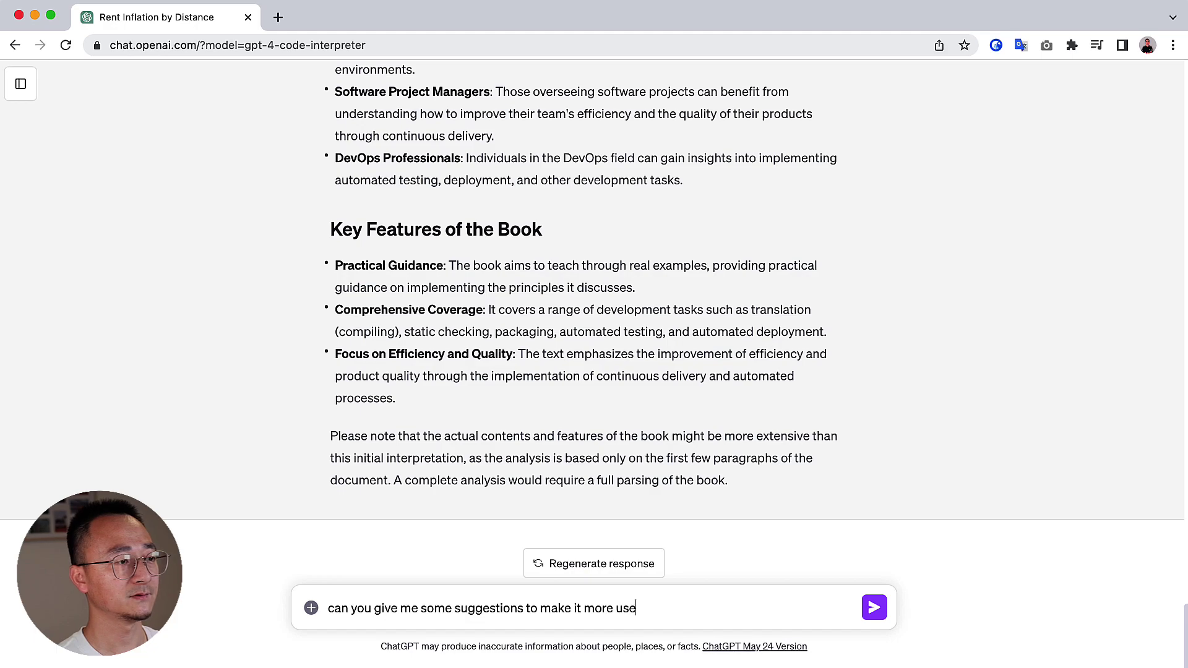
type("r friendly")
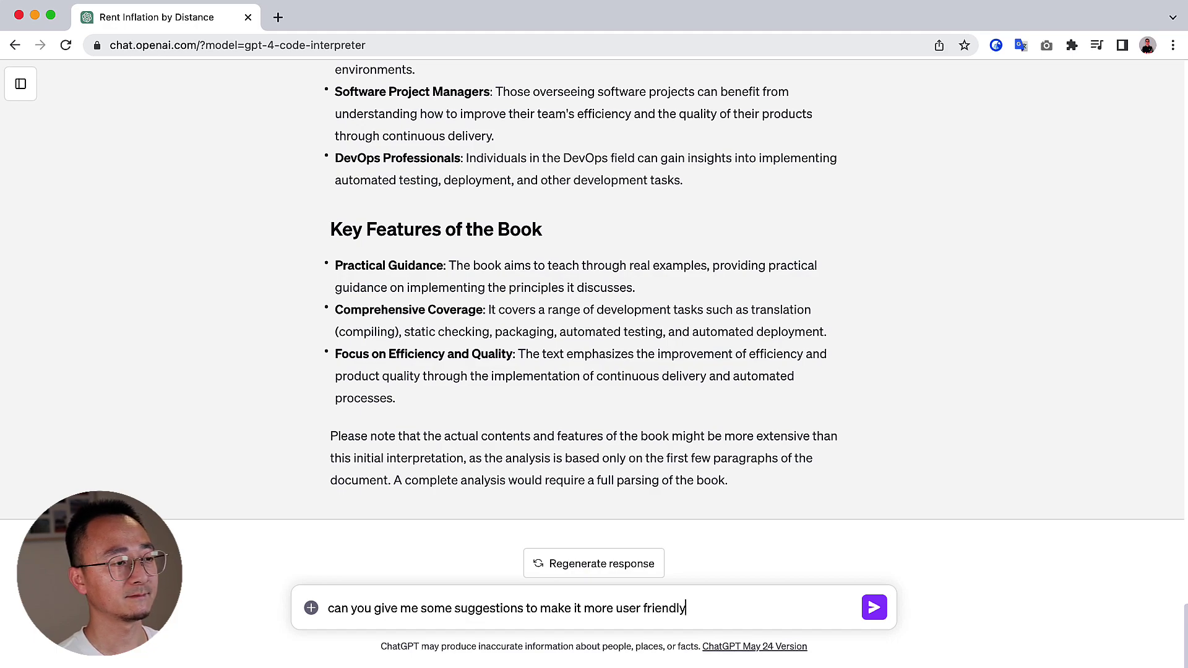
key("Return")
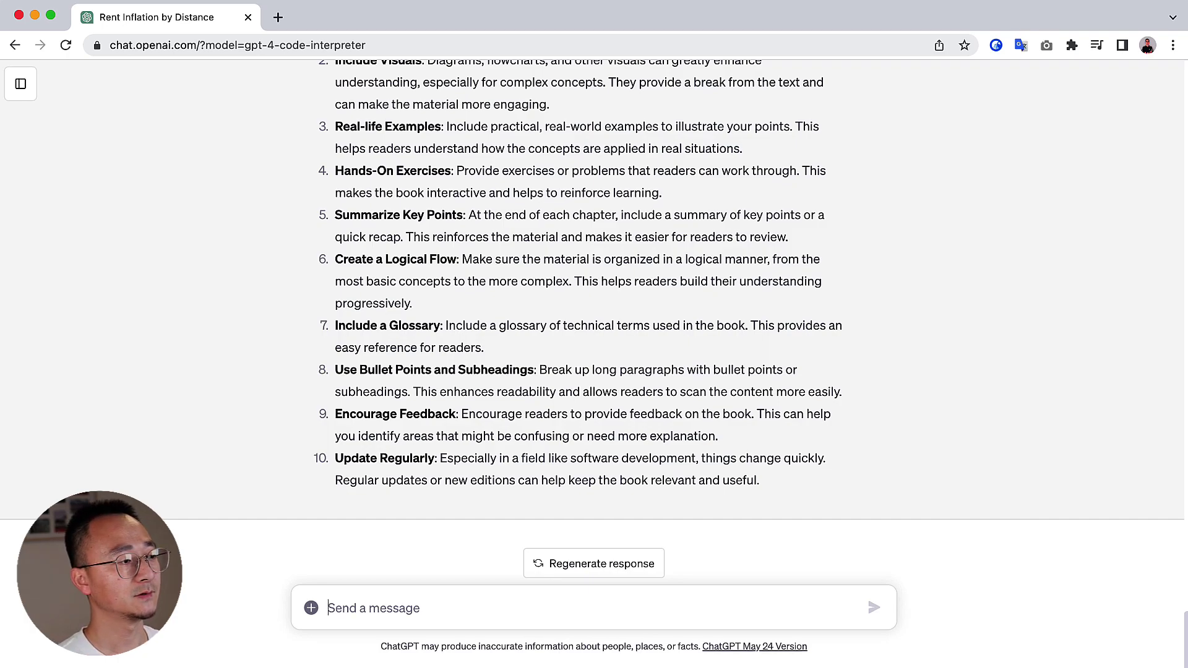
Send the request 'create a word cloud of the book'.
type("create a ")
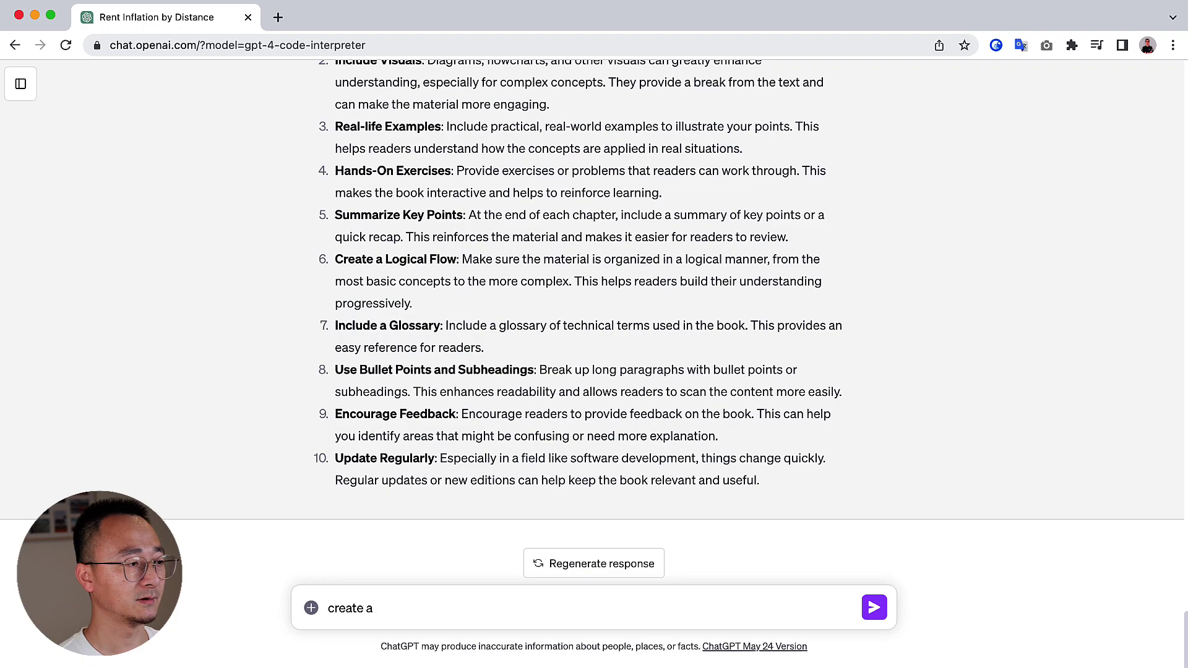
type("word cl")
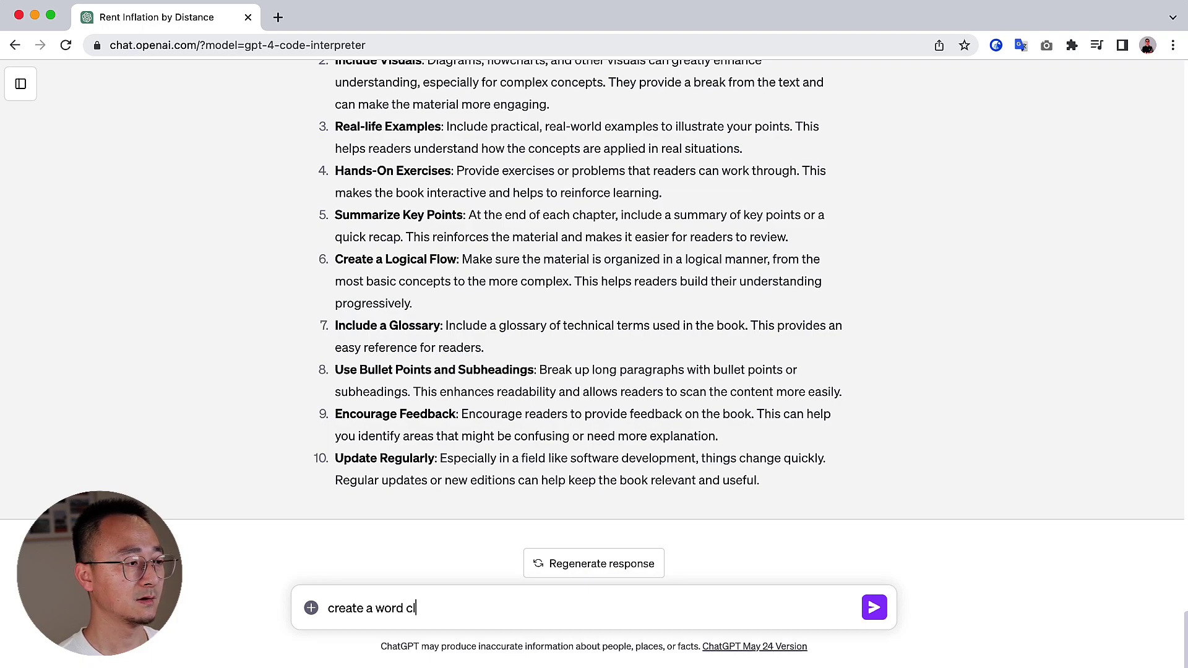
type("oud of ")
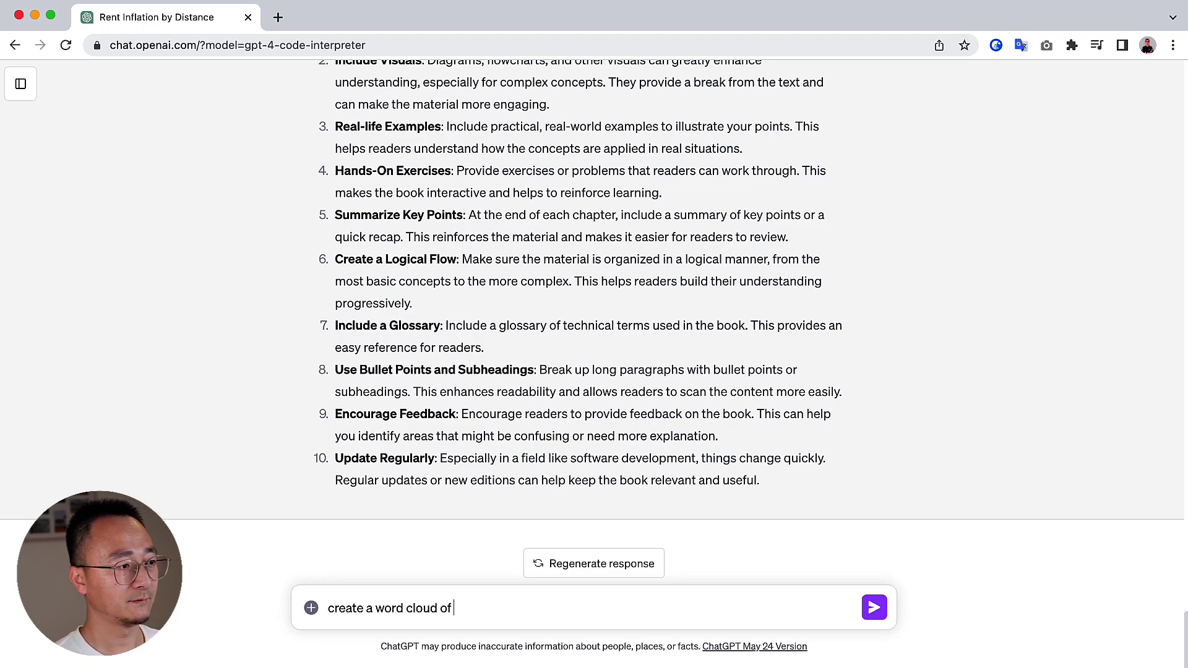
type("the book")
key("Return")
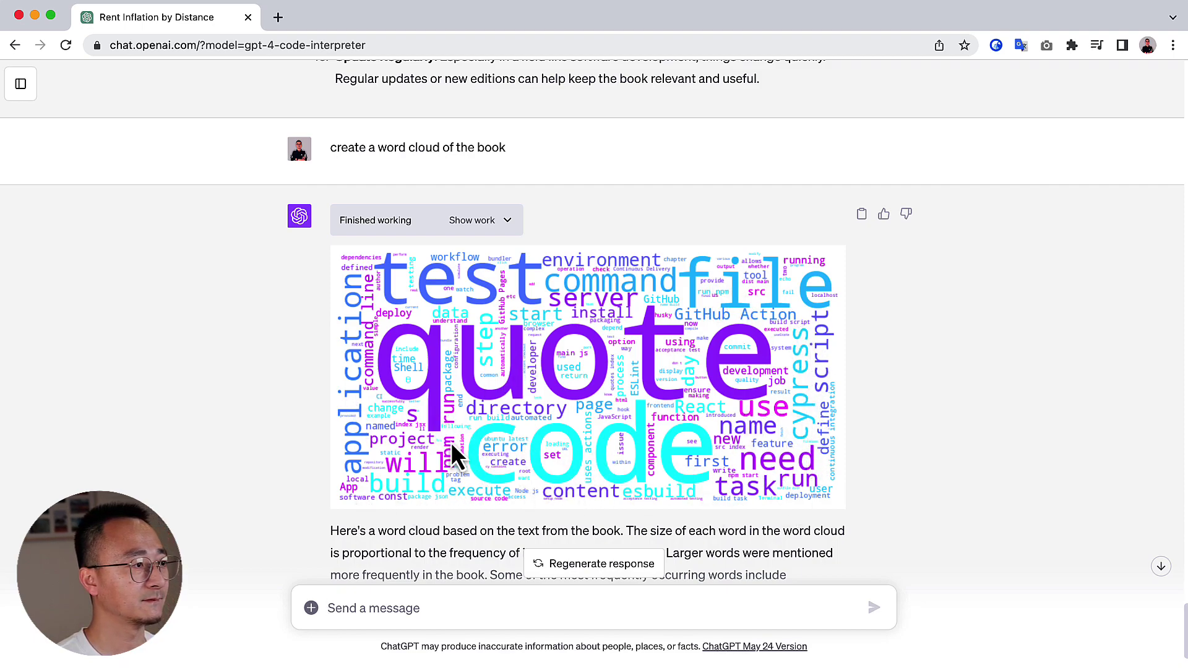
Ask to regenerate the word cloud without 'quote', 'file', 'first' and typical stop words.
scroll(625, 489, "down", 3)
type("s")
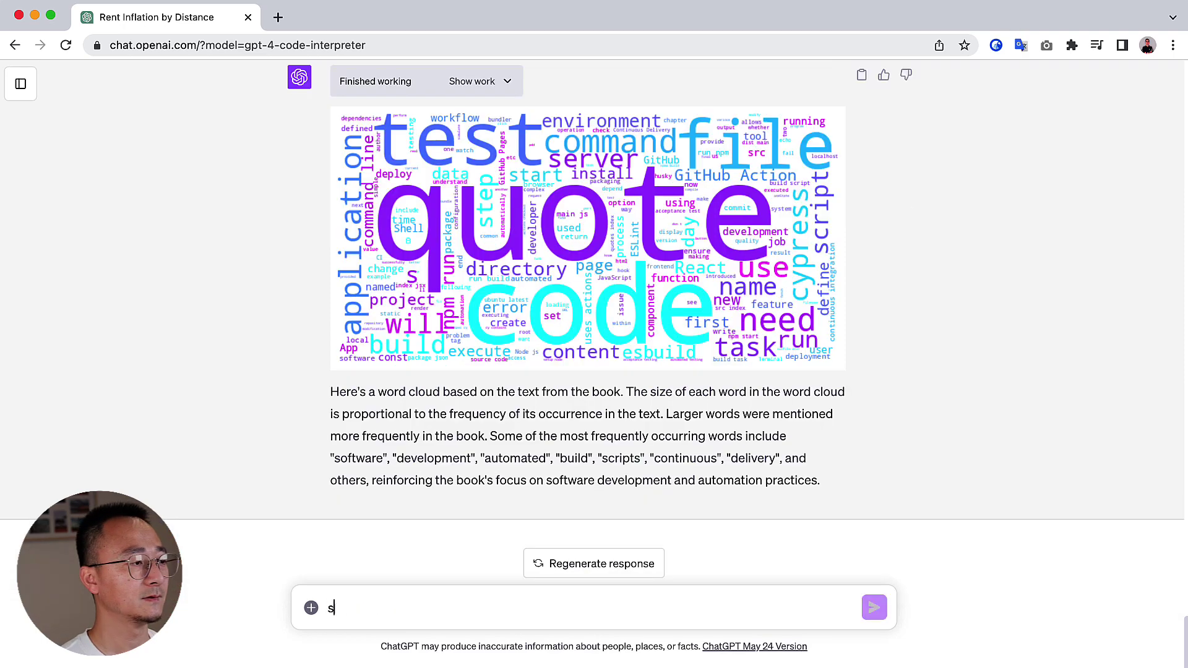
type("kip the fo")
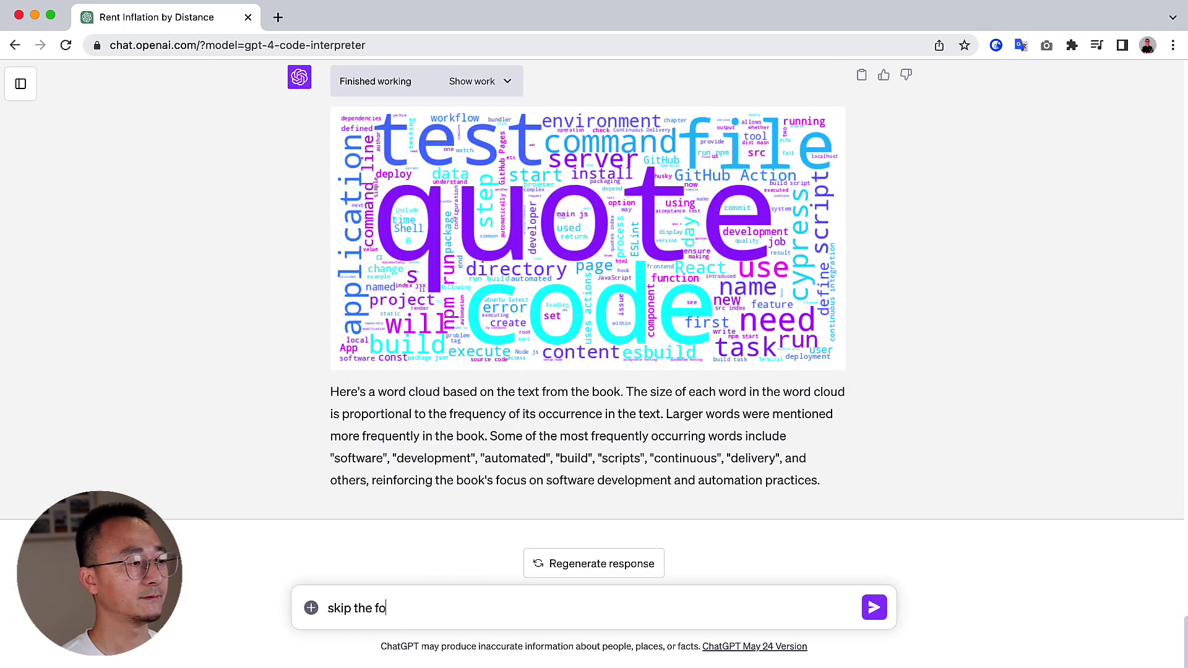
type("lloiwng")
key("BackSpace")
key("BackSpace")
key("BackSpace")
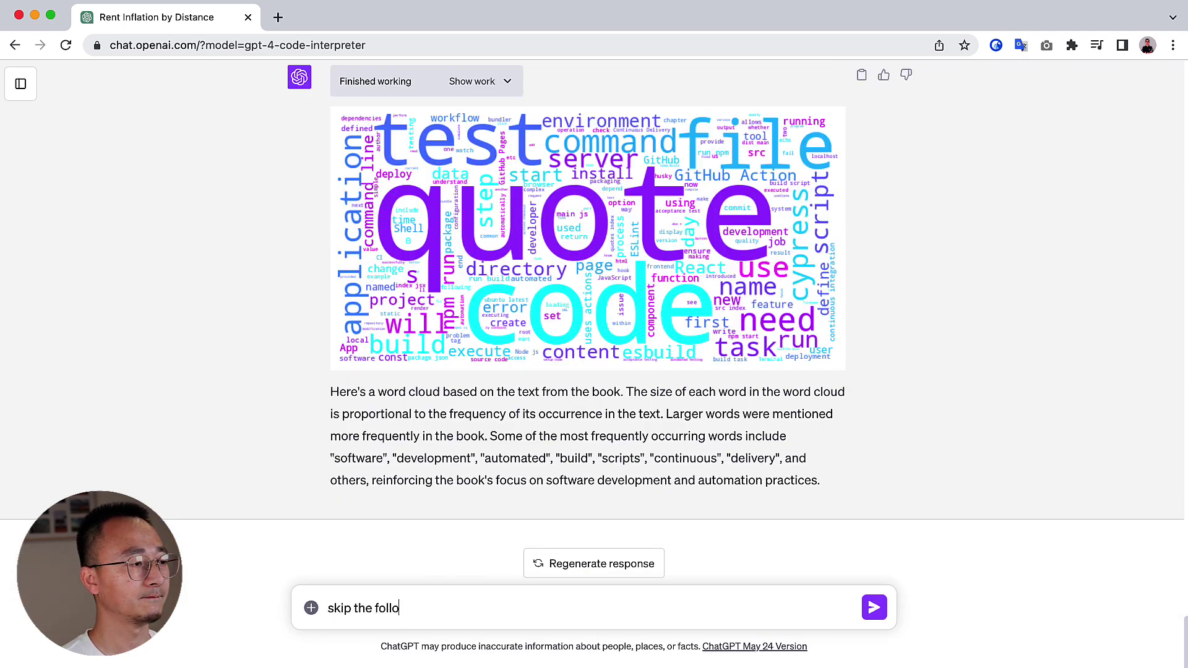
type("wing words when")
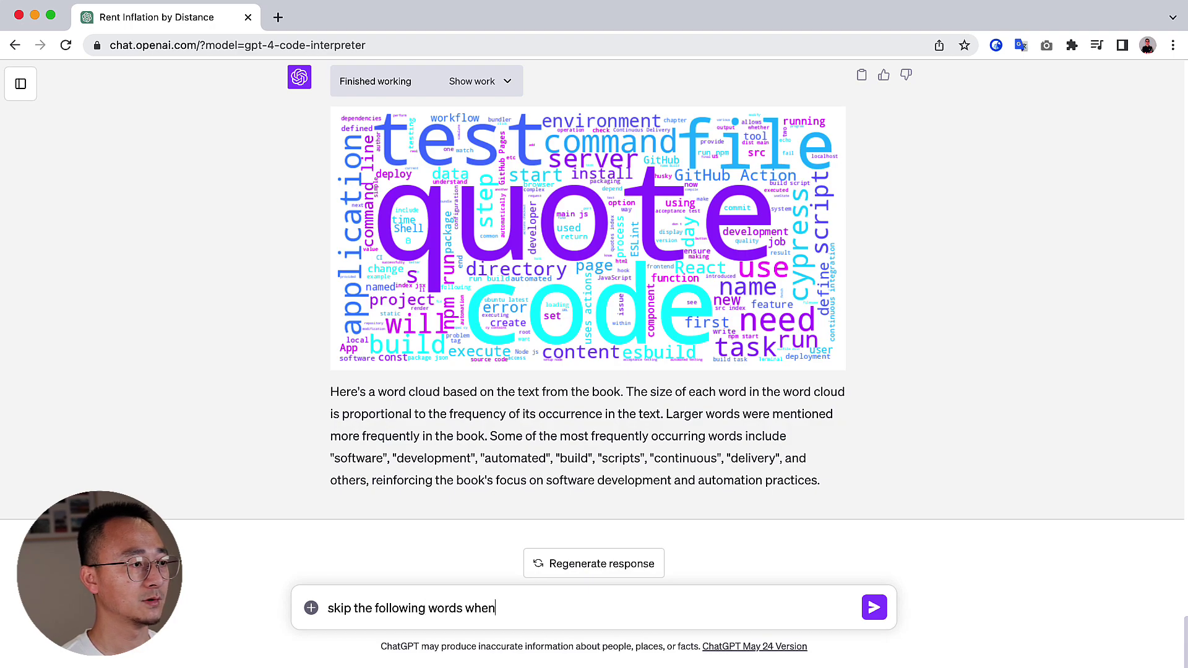
type(" generate the word cloud")
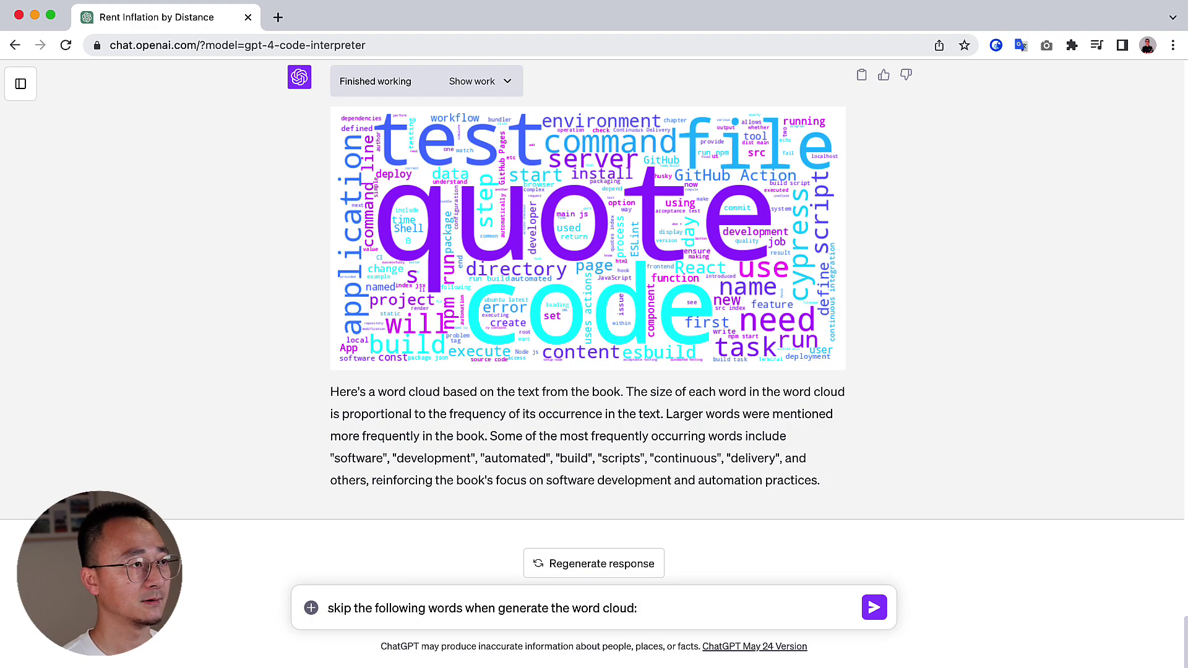
type(": quote,")
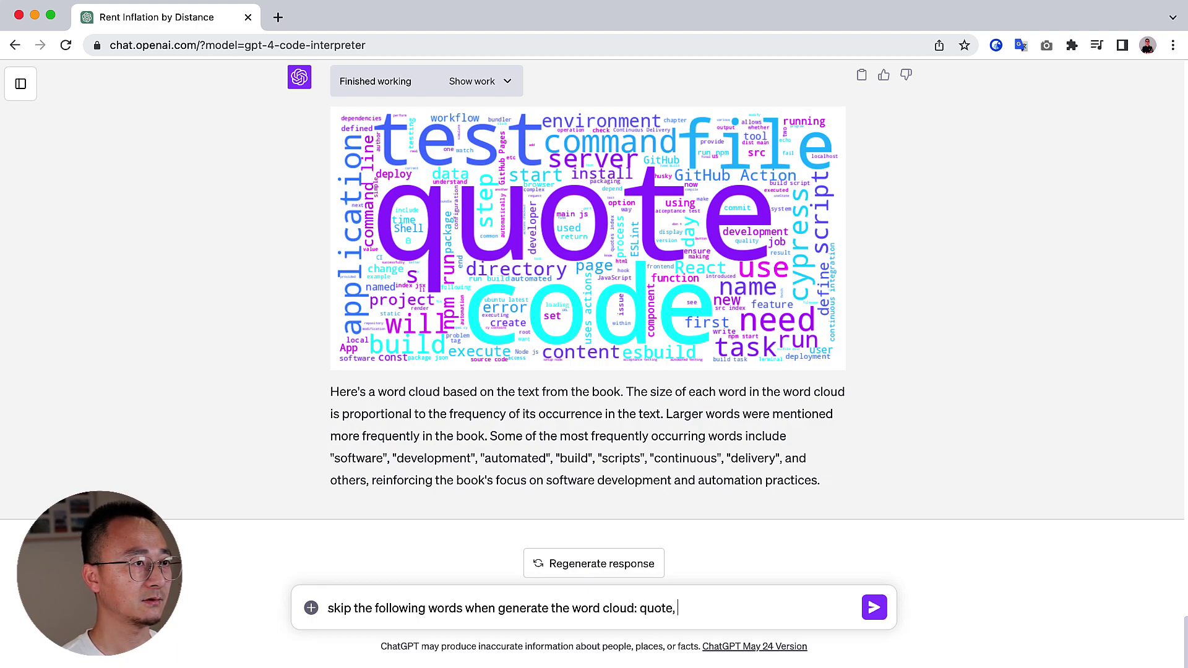
type(" file")
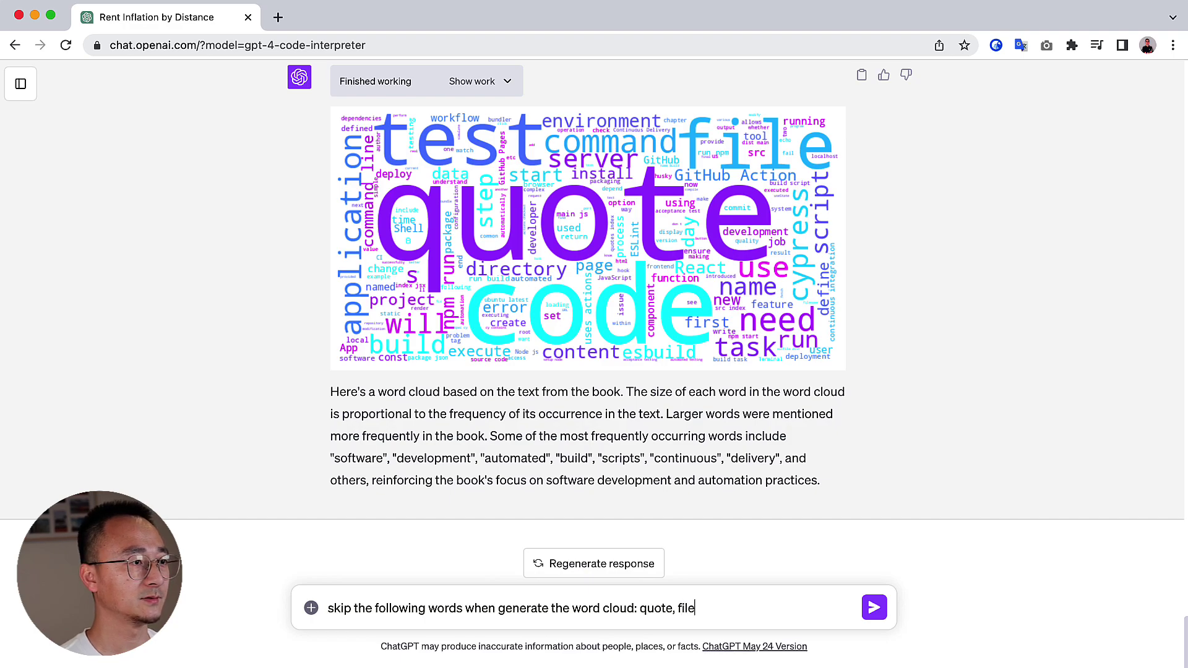
type(", first,")
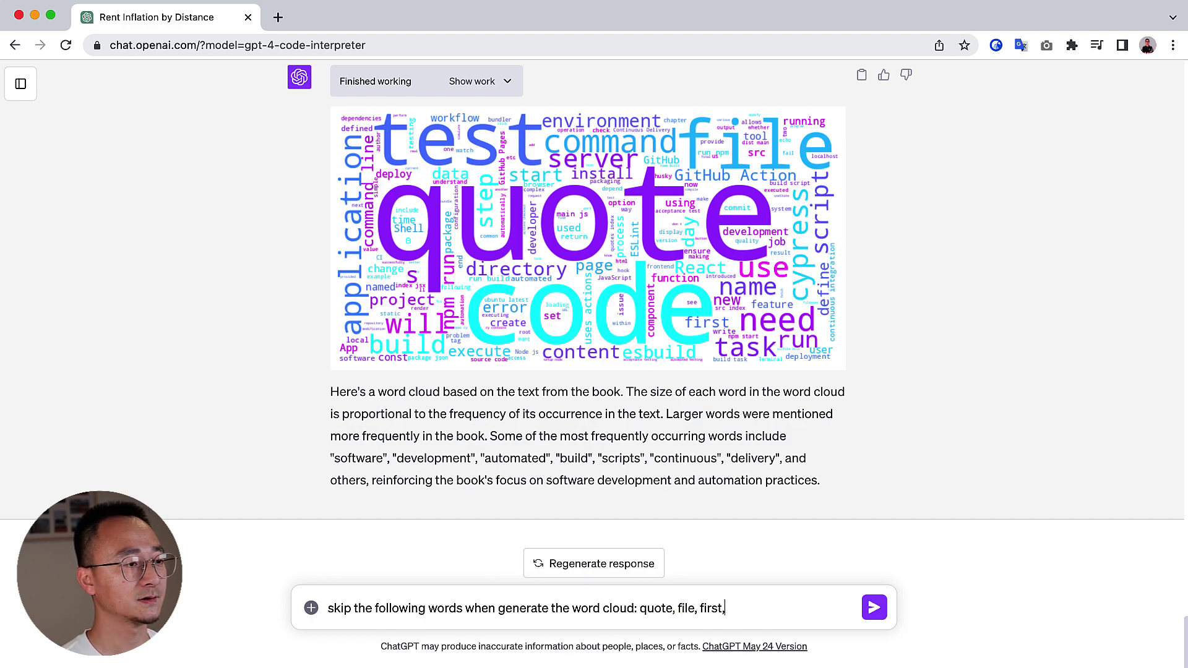
key("BackSpace")
type(". also s")
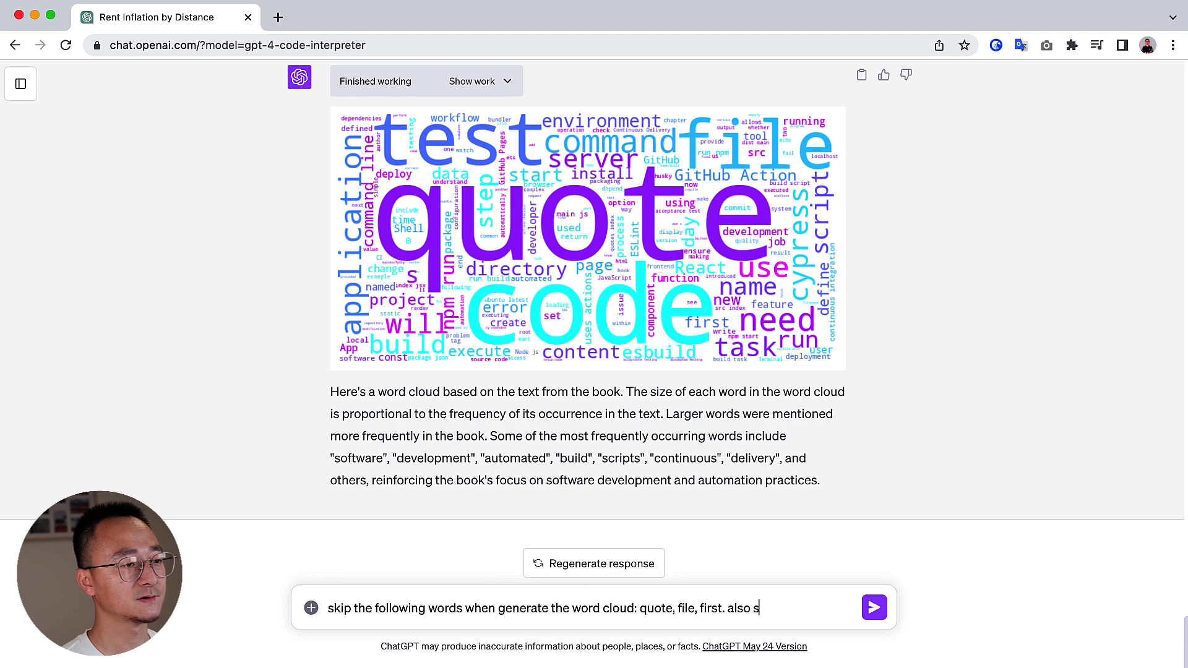
type("kip the typ")
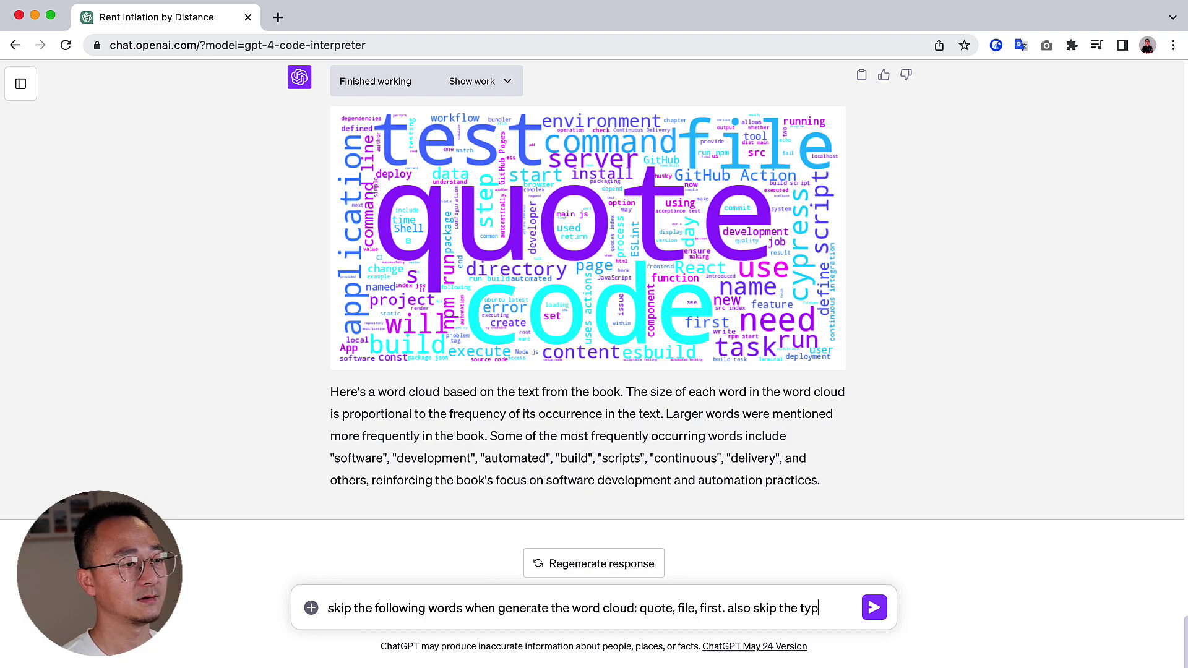
type("ical shop word")
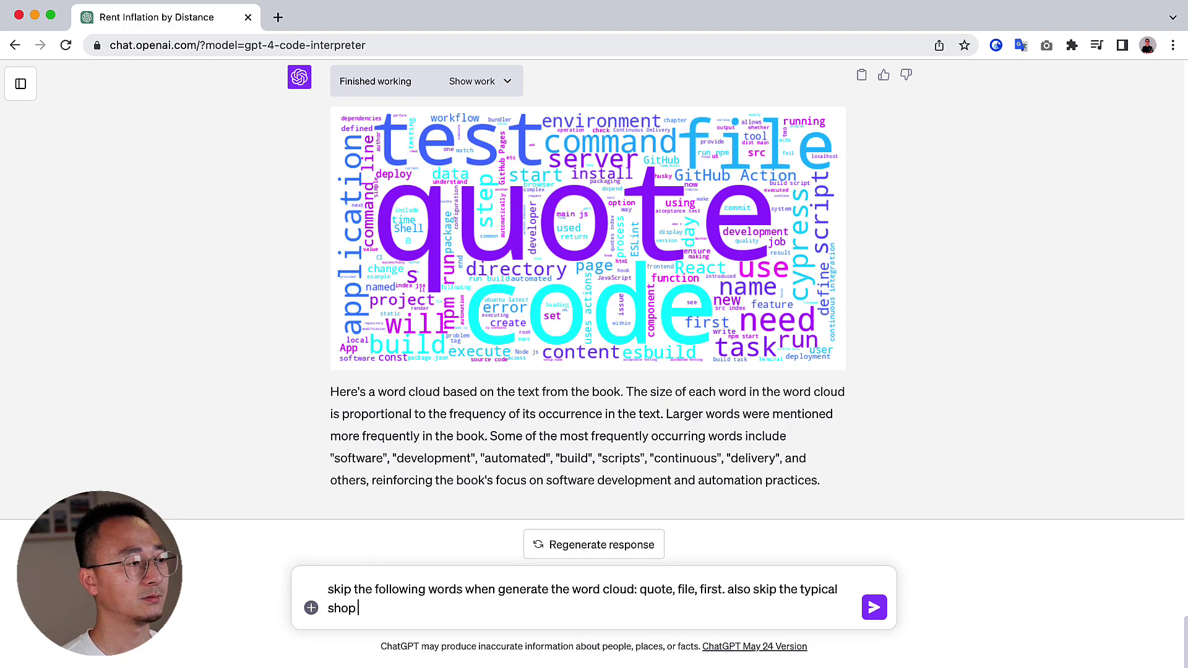
key("BackSpace")
key("BackSpace")
key("BackSpace")
key("BackSpace")
key("BackSpace")
key("BackSpace")
key("BackSpace")
key("BackSpace")
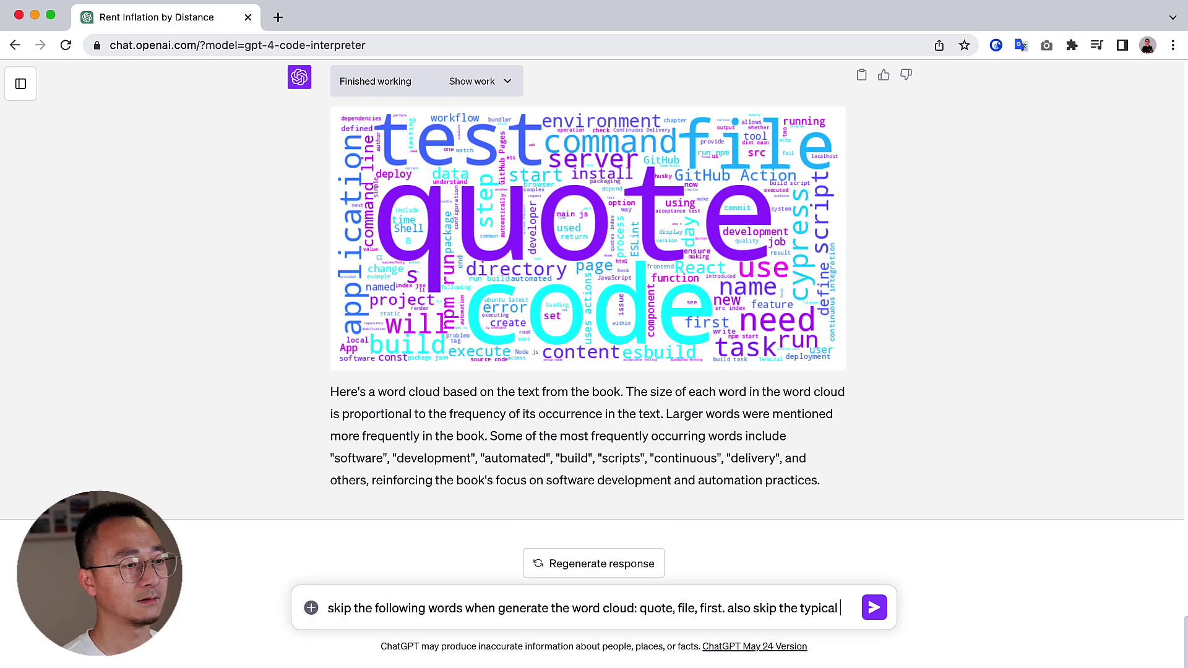
type("stop wor")
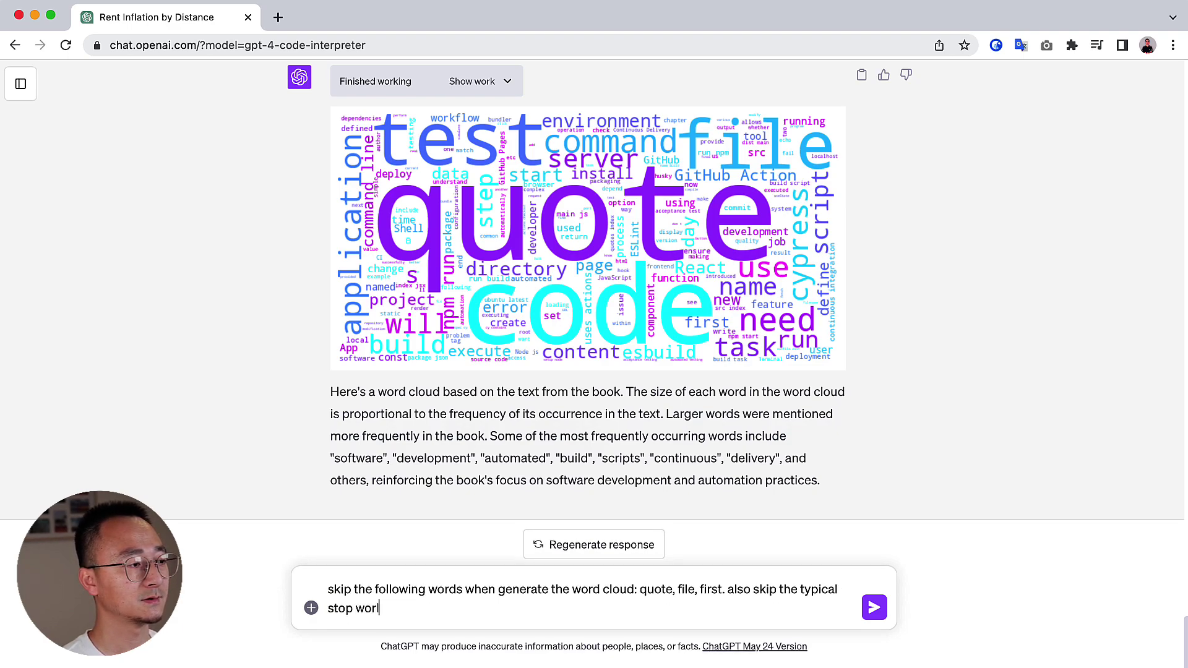
type("ds.")
key("Return")
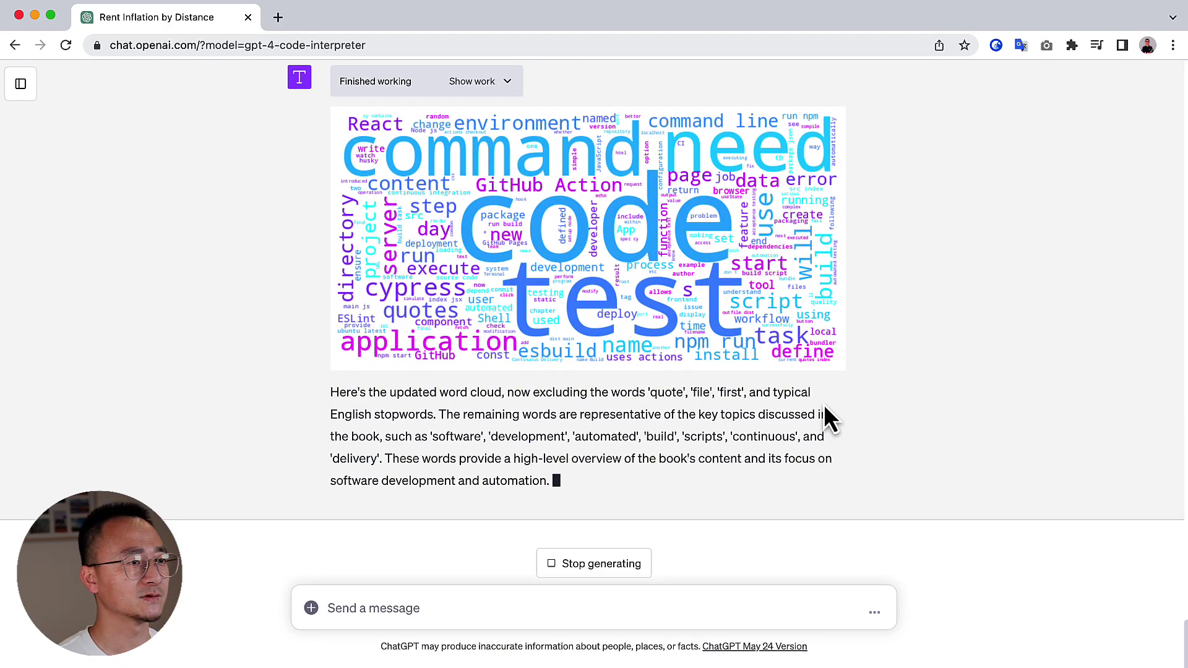
Download the regenerated word cloud image from its right-click menu.
left_click(446, 607)
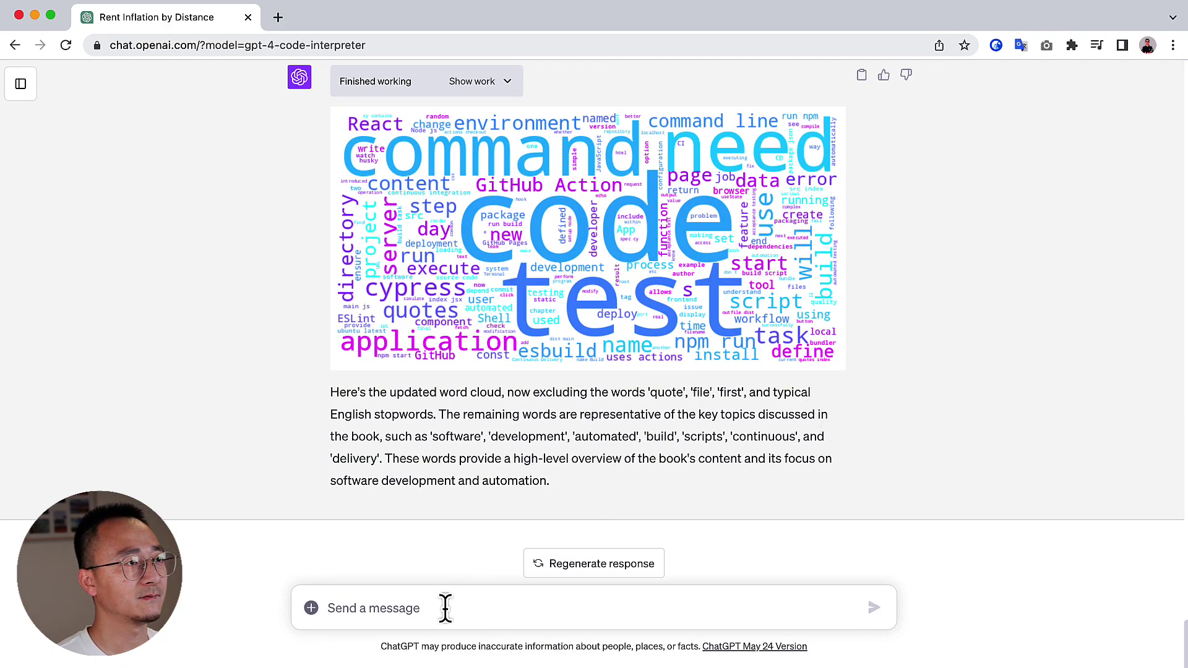
right_click(609, 255)
left_click(671, 263)
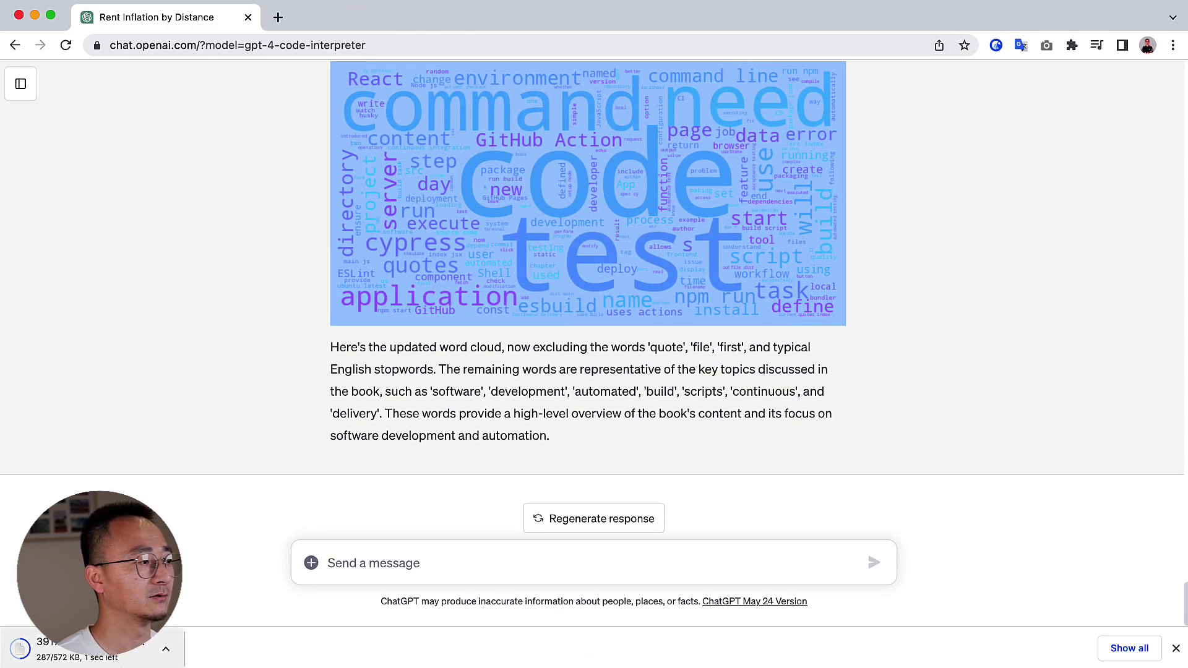
left_click(167, 658)
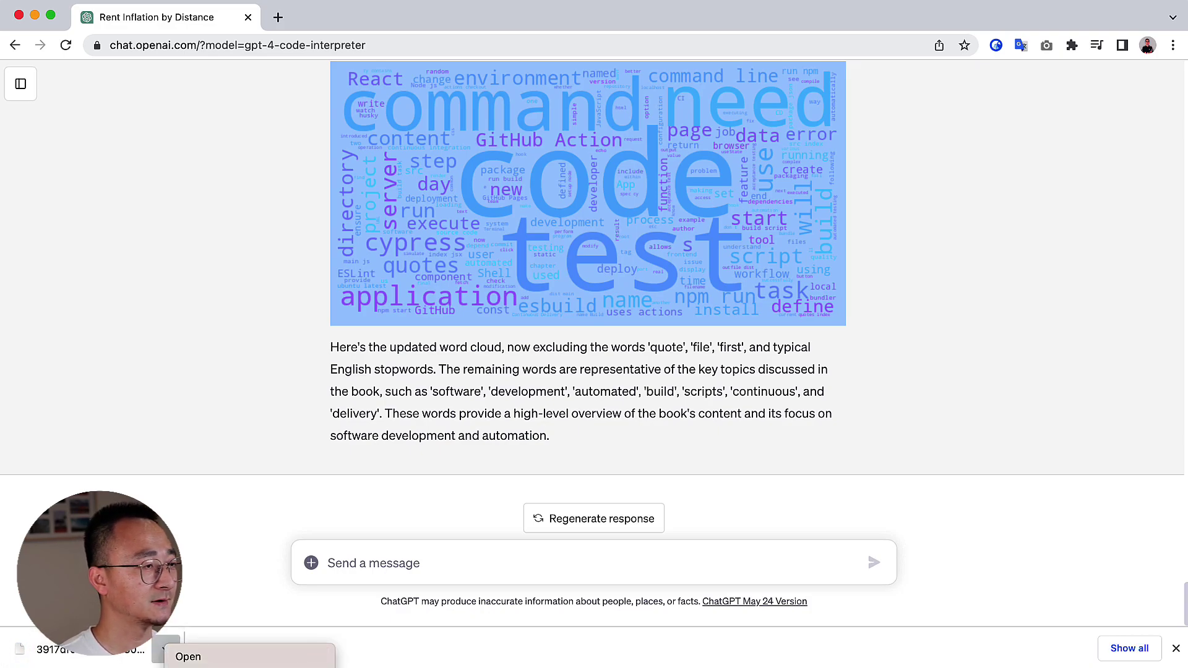
In Finder, rename the downloaded word cloud file to add a .png extension.
left_click(188, 656)
key("Return")
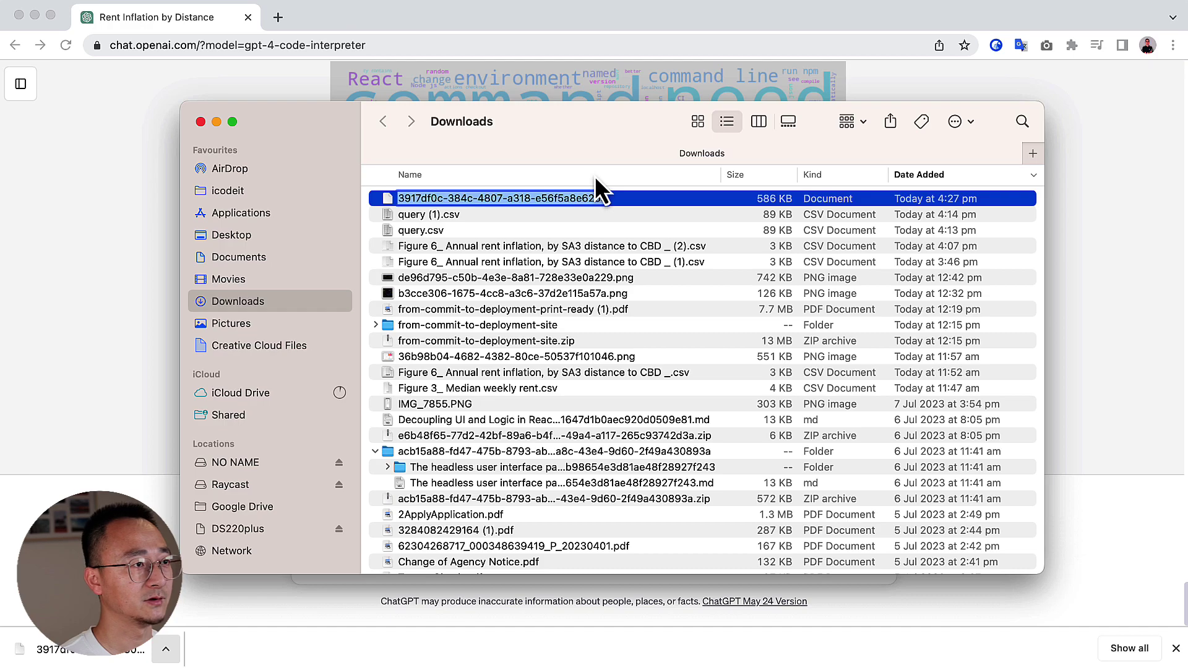
key("Right")
type(".png")
key("Return")
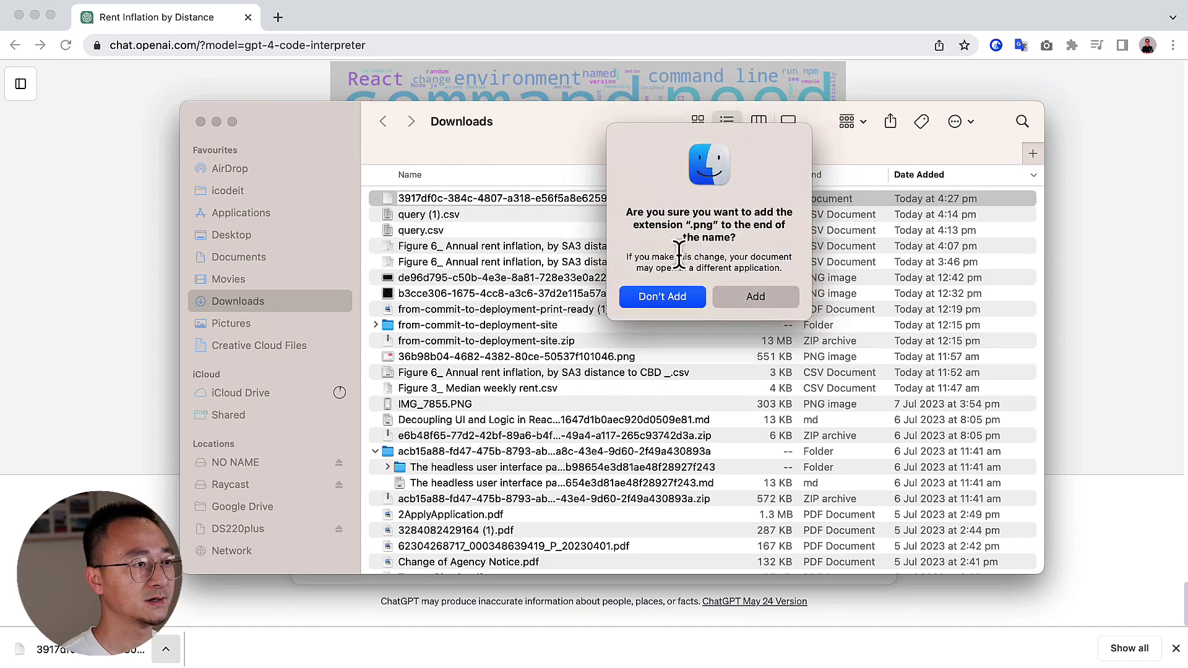
left_click(758, 297)
Preview the renamed PNG image, then return to the ChatGPT conversation.
key("space")
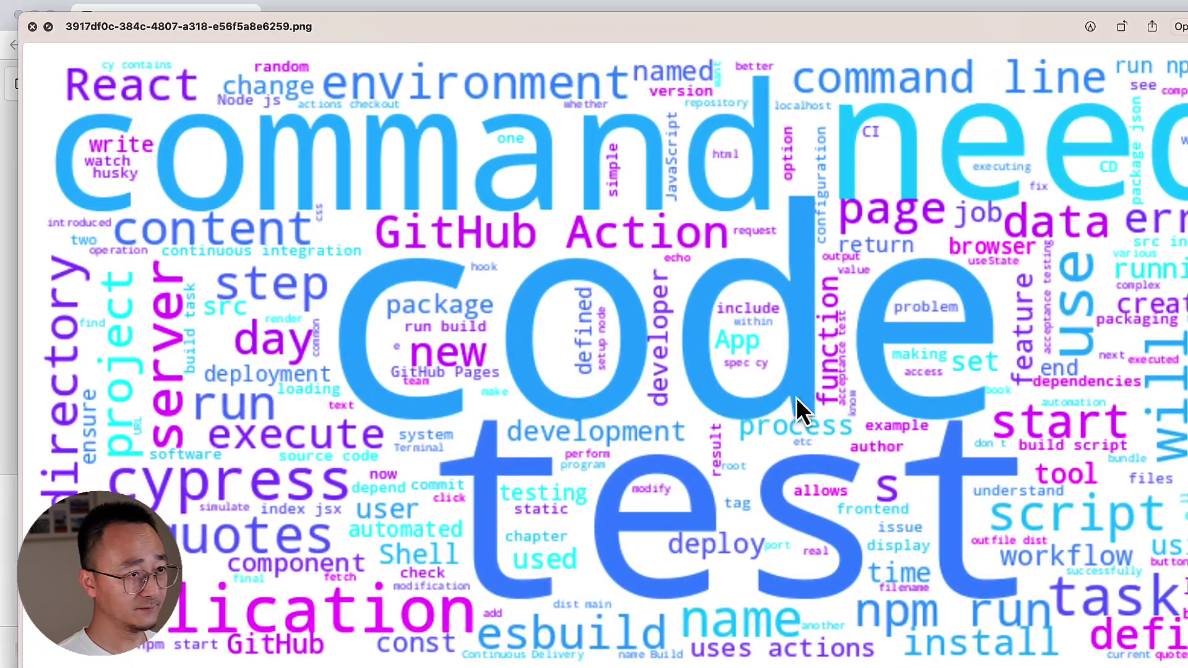
key("space")
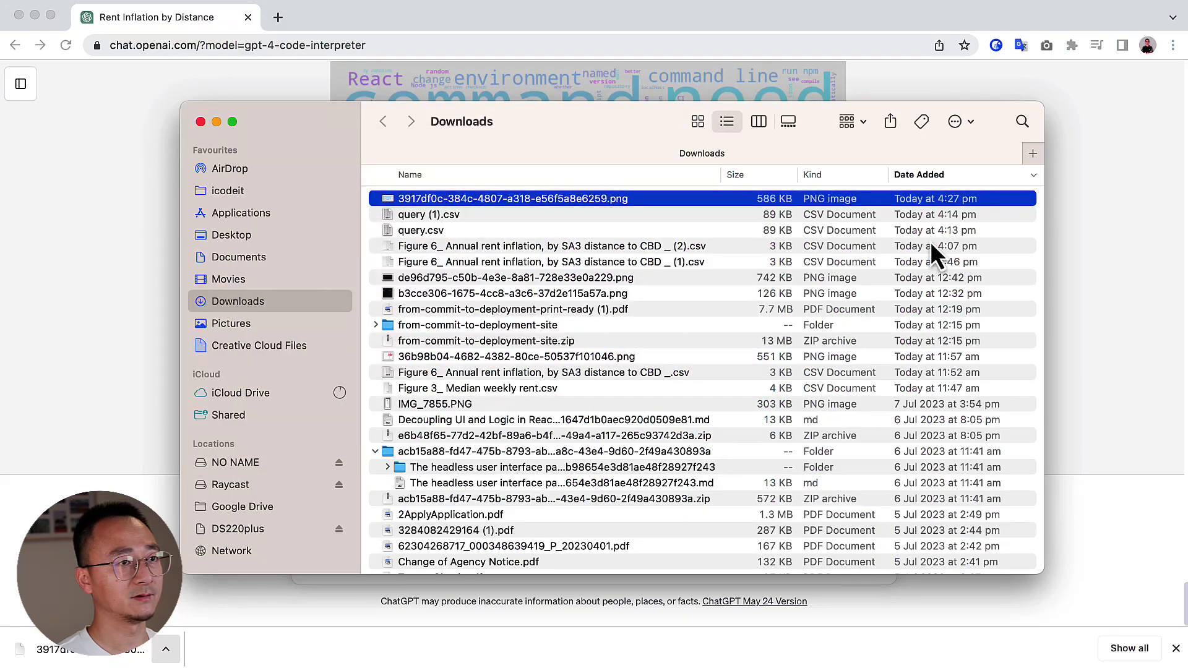
left_click(1081, 247)
Start typing 'crop the image to a square, don't...' as a new message.
left_click(463, 556)
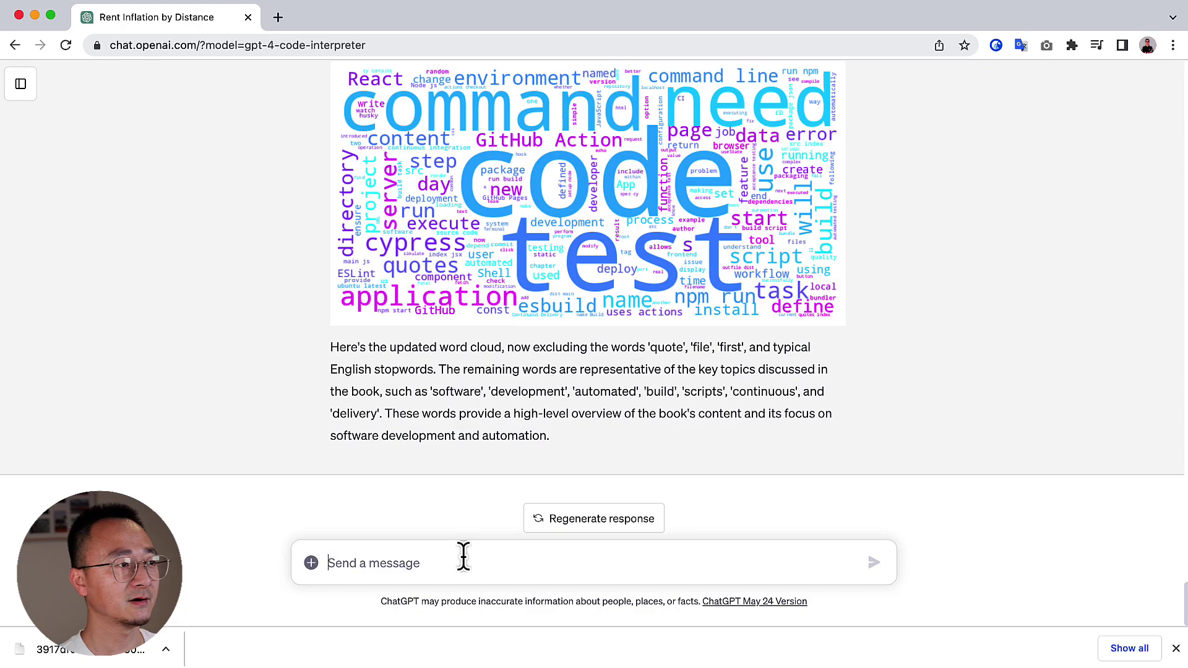
type("crop the ")
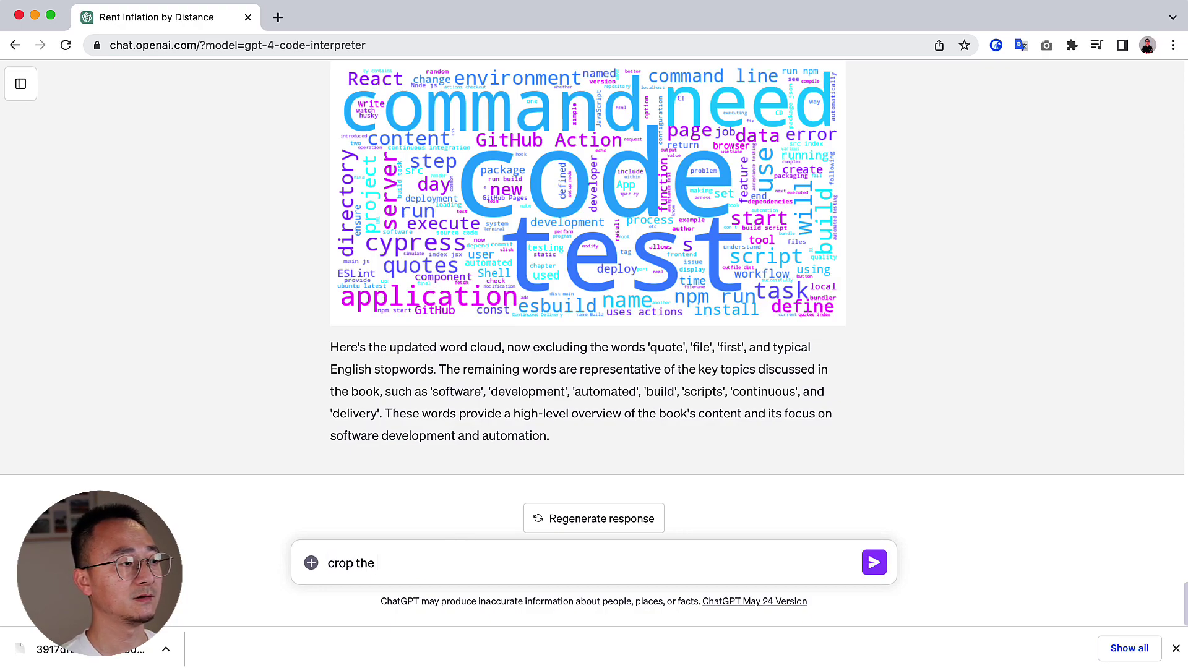
type("image to a ")
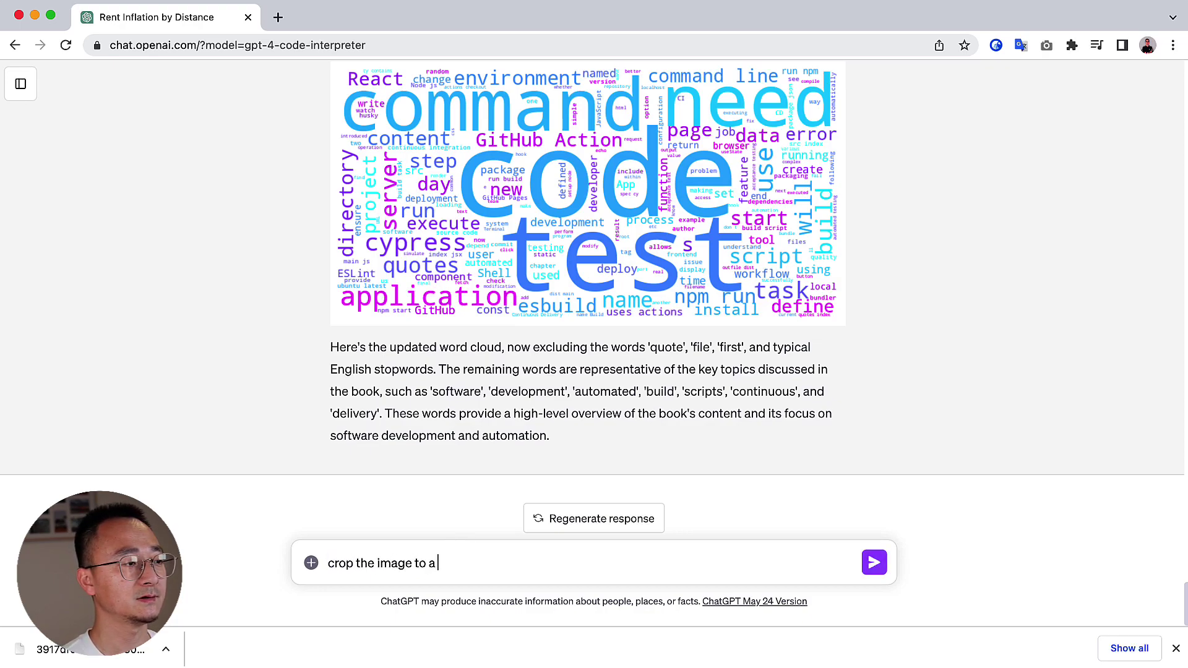
type("square")
key("BackSpace")
key("BackSpace")
type("are, don't stre")
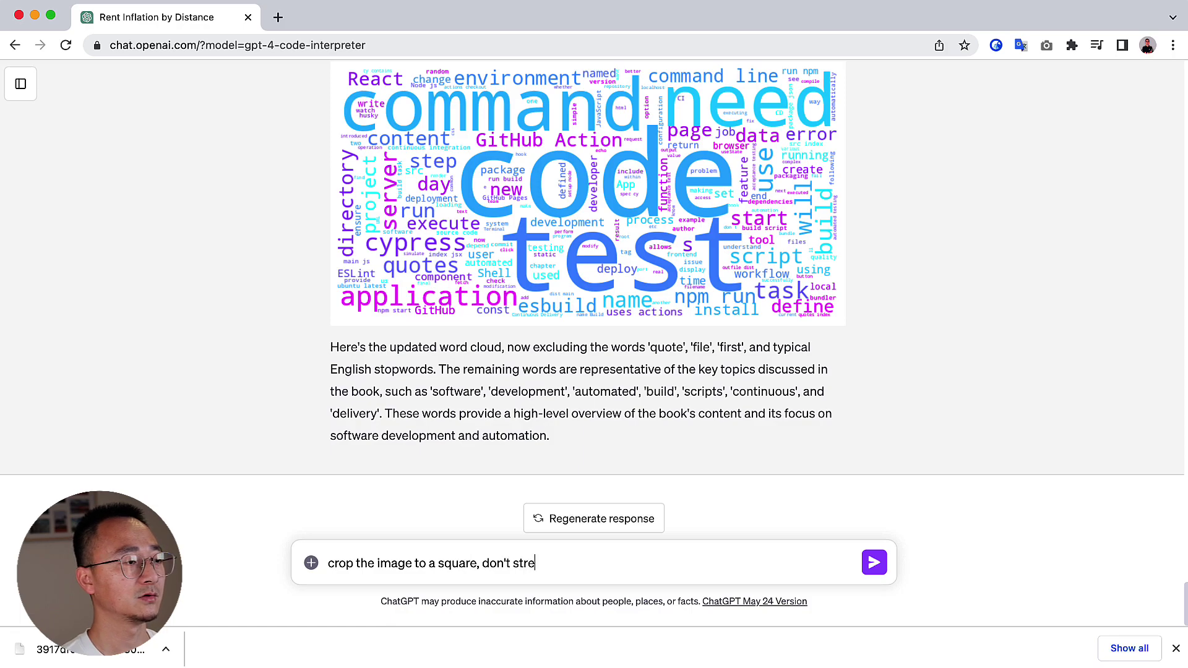
key("BackSpace")
key("BackSpace")
key("BackSpace")
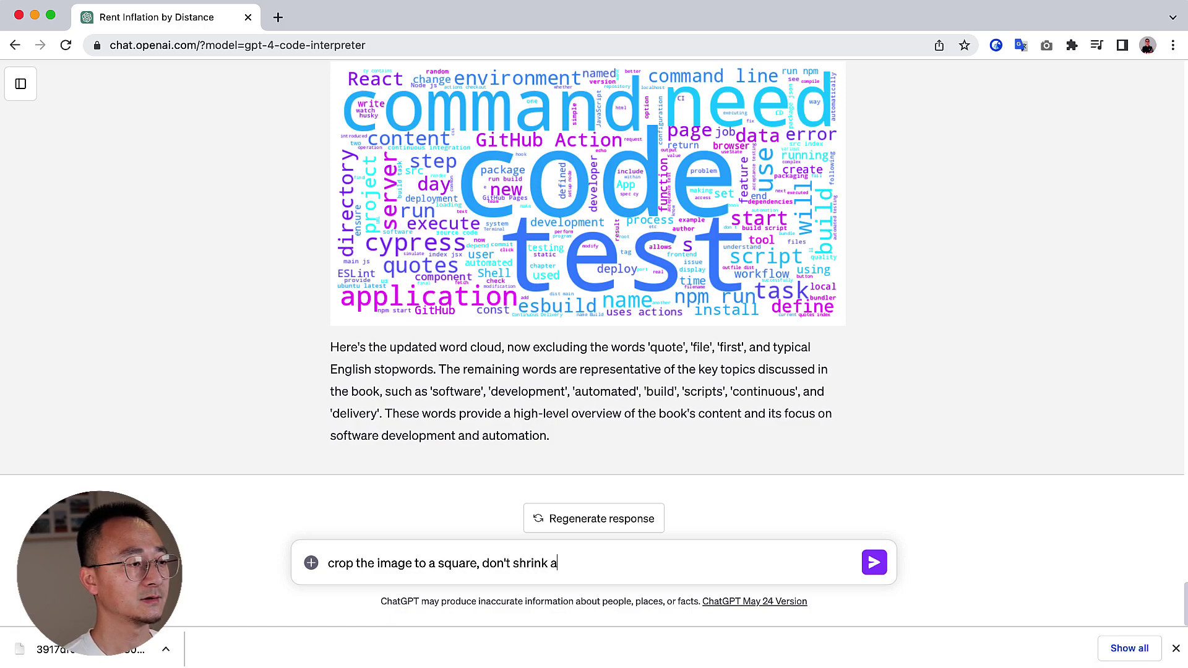